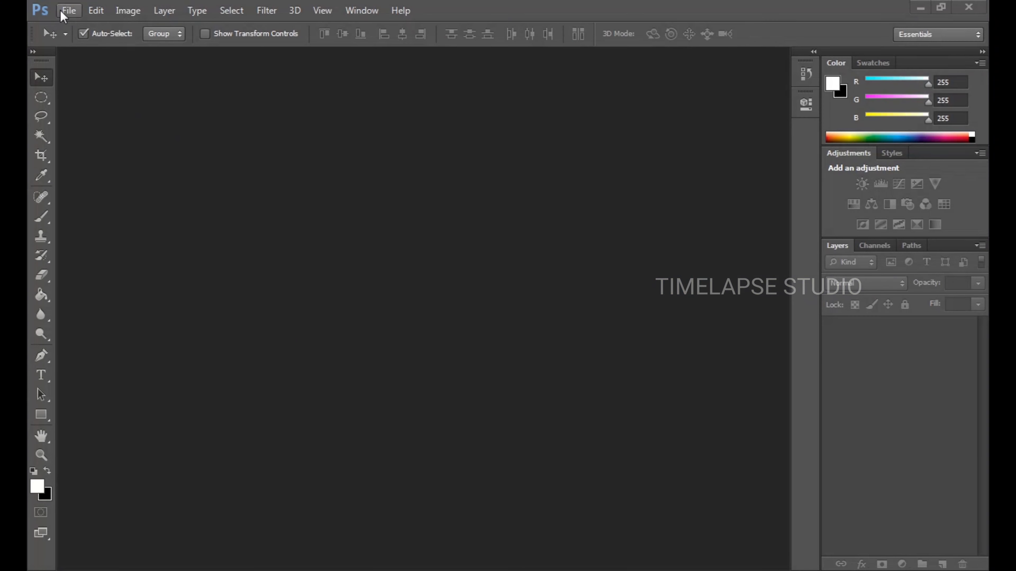
Step: Create a new 800 × 800 px document at 72 pixels per inch
{"action": "left_click", "coordinate": [69, 10]}
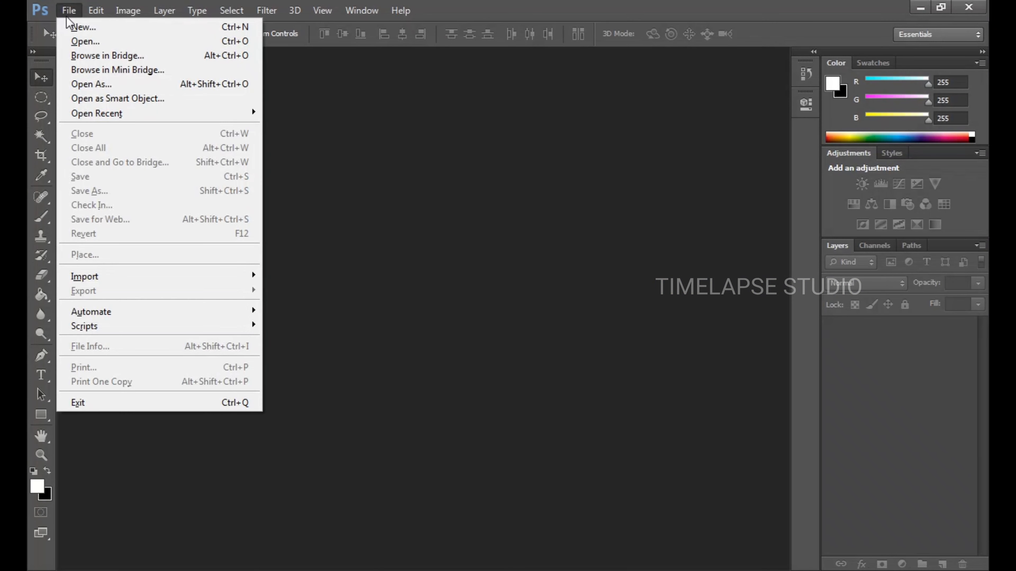
{"action": "left_click", "coordinate": [76, 29]}
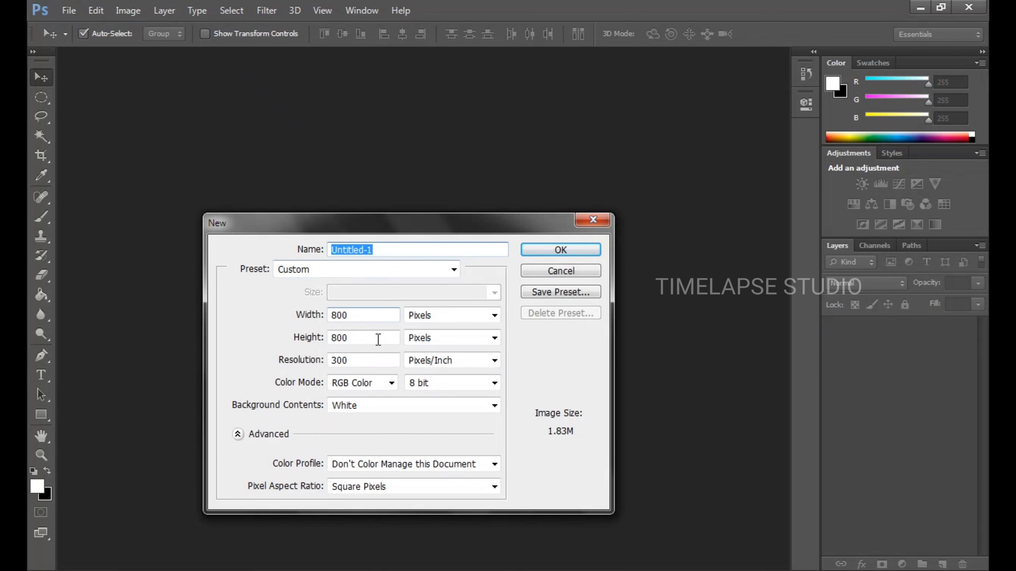
{"action": "left_click", "coordinate": [383, 362]}
{"action": "key", "text": "BackSpace"}
{"action": "key", "text": "BackSpace"}
{"action": "key", "text": "BackSpace"}
{"action": "type", "text": "72"}
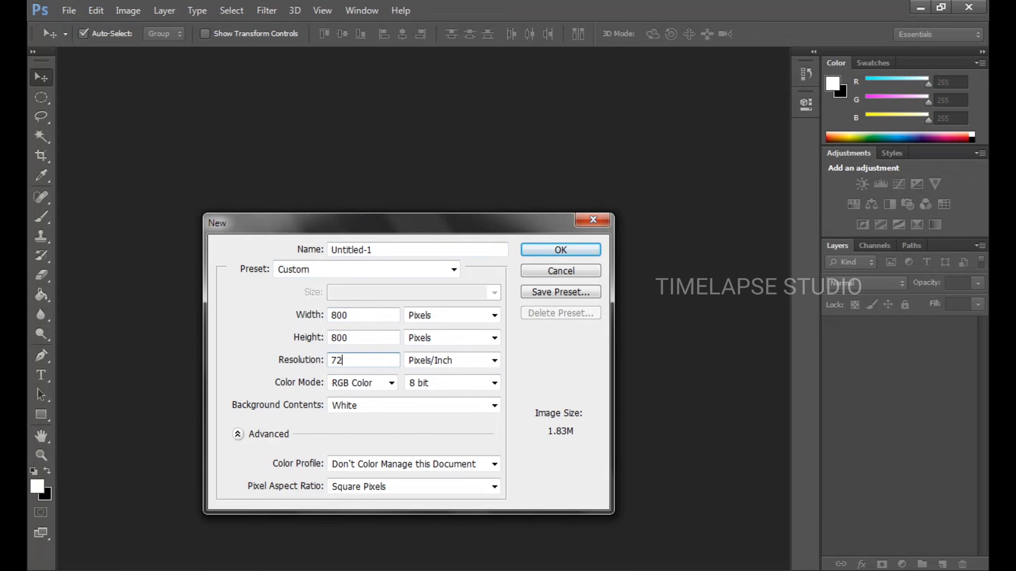
{"action": "left_click", "coordinate": [538, 251]}
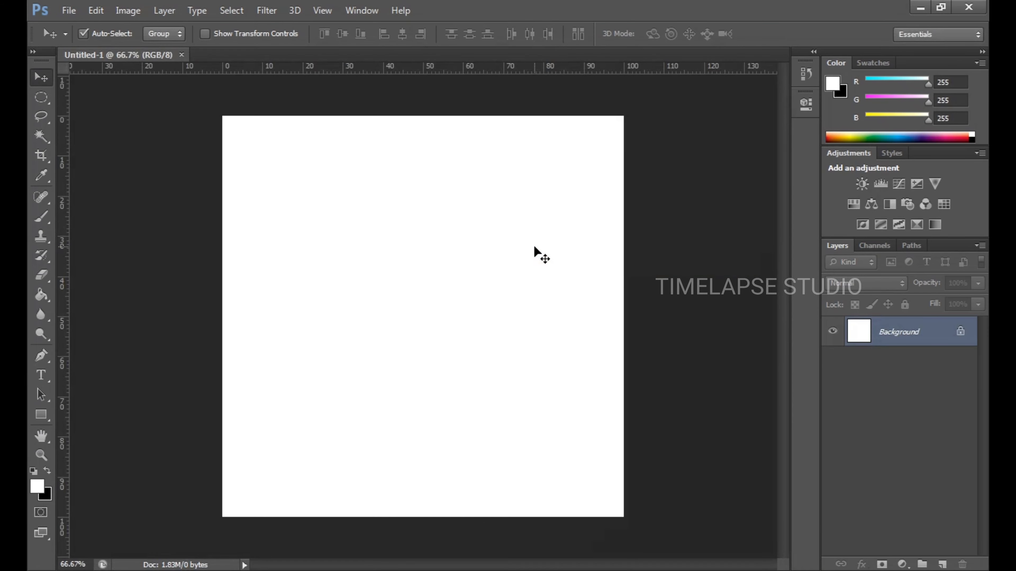
{"action": "left_click", "coordinate": [39, 419]}
Step: Draw a black-filled rectangle across the canvas bottom and add an empty Layer 1 above
{"action": "left_click", "coordinate": [163, 35]}
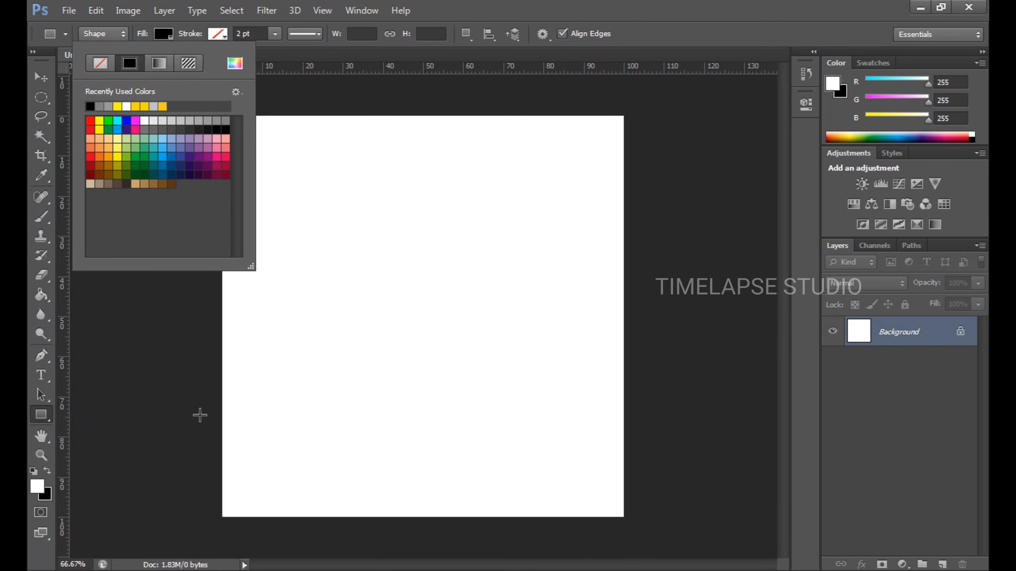
{"action": "left_click", "coordinate": [163, 35]}
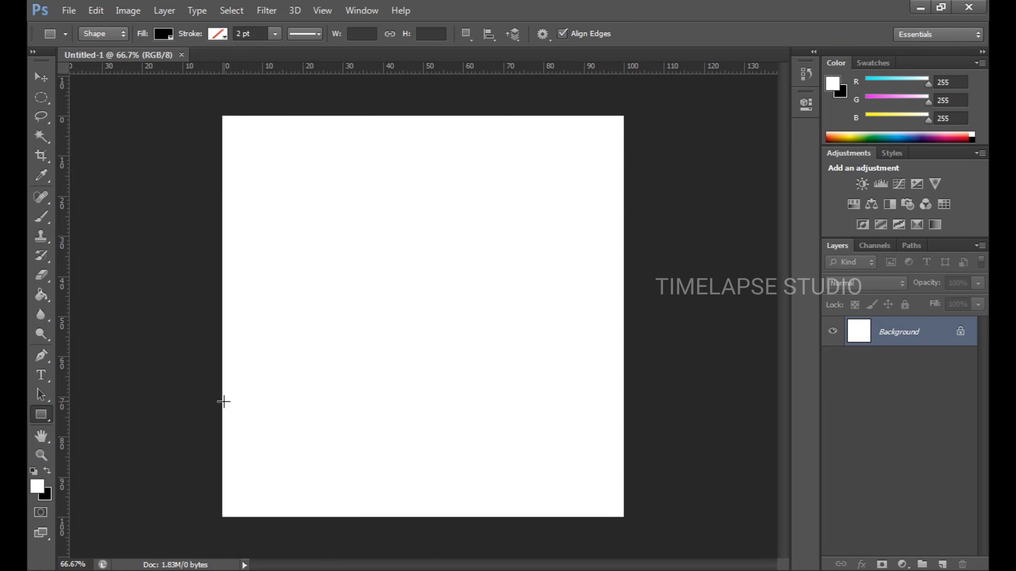
{"action": "left_click_drag", "start_coordinate": [220, 396], "coordinate": [637, 529]}
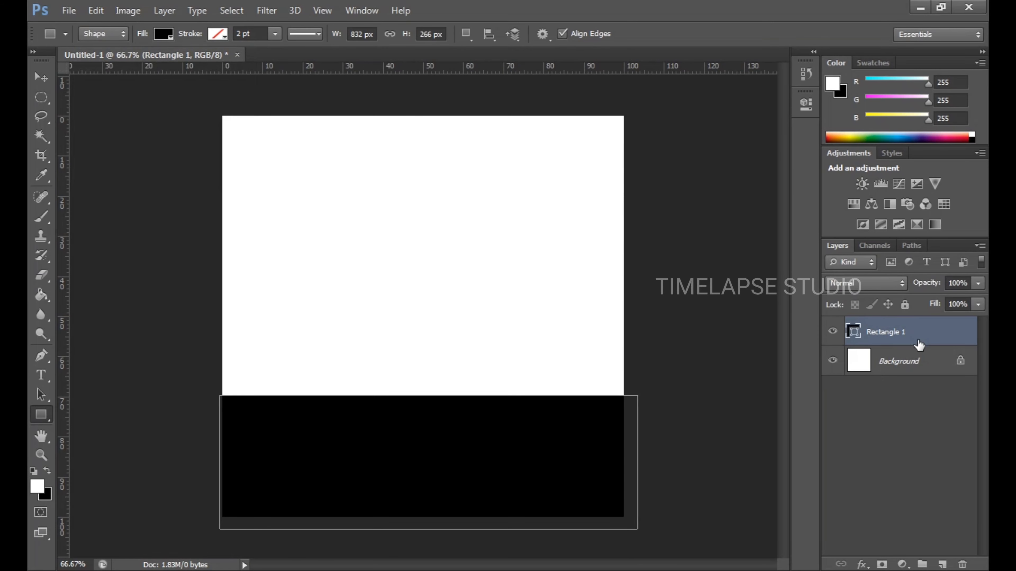
{"action": "left_click", "coordinate": [942, 564]}
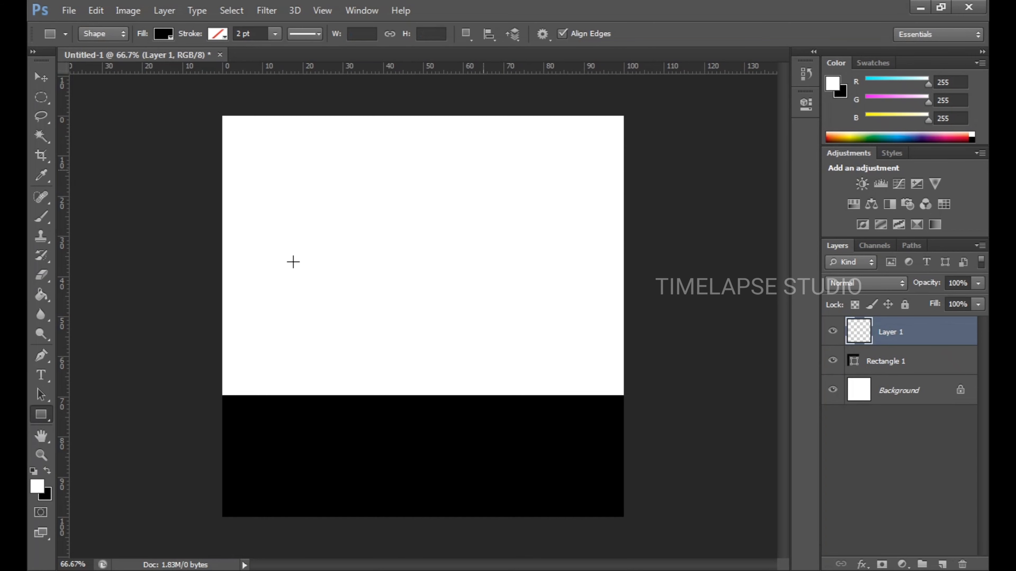
Step: Draw a tall yellow-filled rectangle over the canvas
{"action": "left_click", "coordinate": [163, 34]}
{"action": "left_click", "coordinate": [117, 106]}
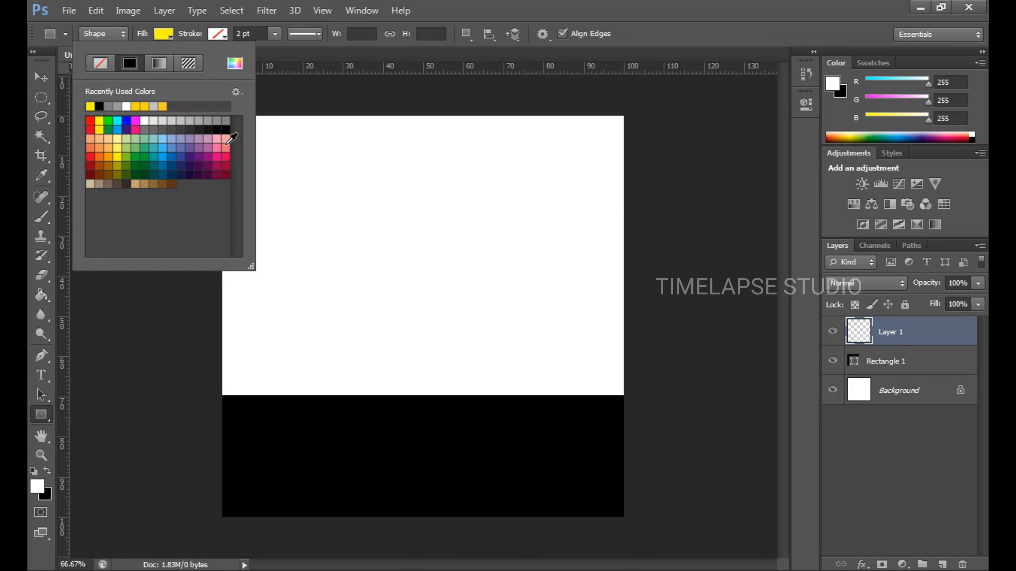
{"action": "left_click", "coordinate": [165, 35]}
{"action": "left_click_drag", "start_coordinate": [293, 156], "coordinate": [472, 473]}
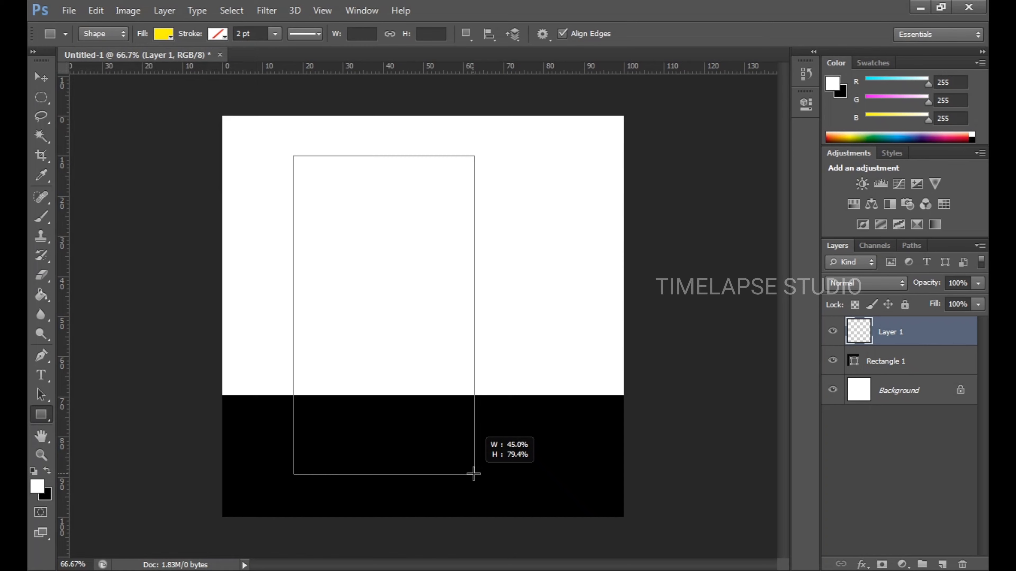
{"action": "left_click_drag", "start_coordinate": [472, 474], "coordinate": [482, 477]}
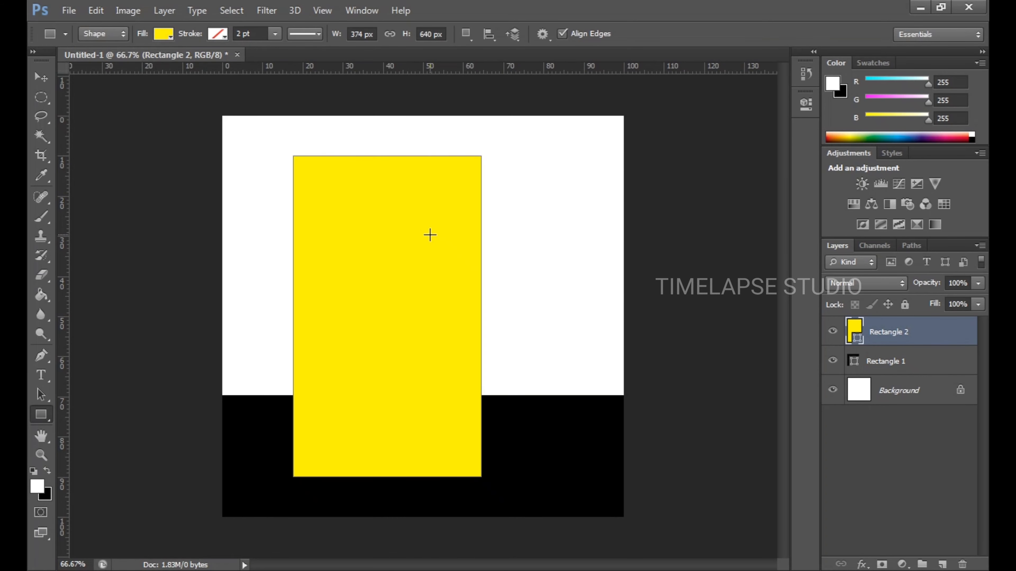
Step: Resize the yellow rectangle wider and taller, shifting it slightly left
{"action": "key", "text": "ctrl+t"}
{"action": "left_click_drag", "start_coordinate": [293, 317], "coordinate": [272, 317]}
{"action": "left_click_drag", "start_coordinate": [377, 475], "coordinate": [376, 489]}
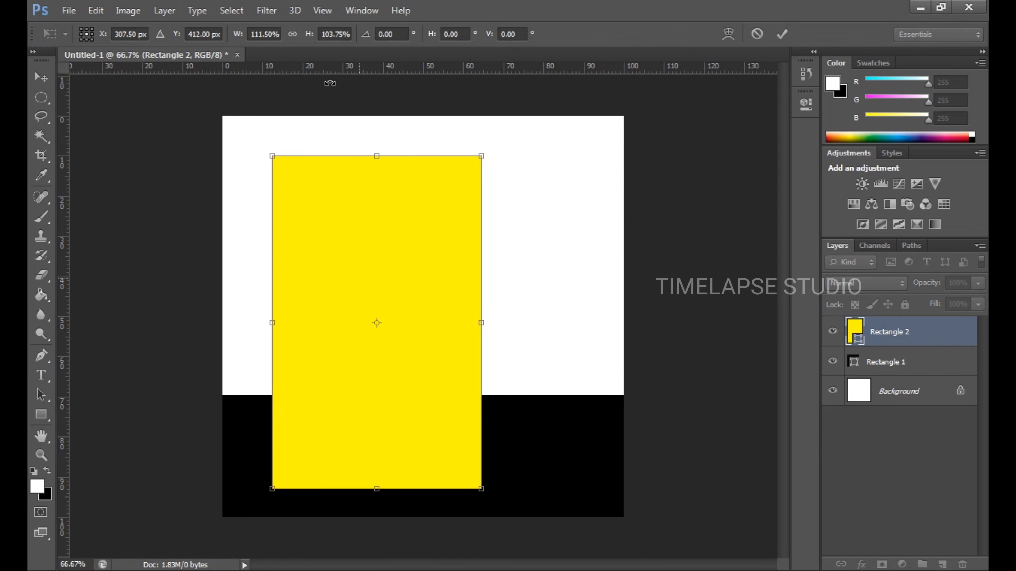
{"action": "left_click_drag", "start_coordinate": [377, 148], "coordinate": [377, 141]}
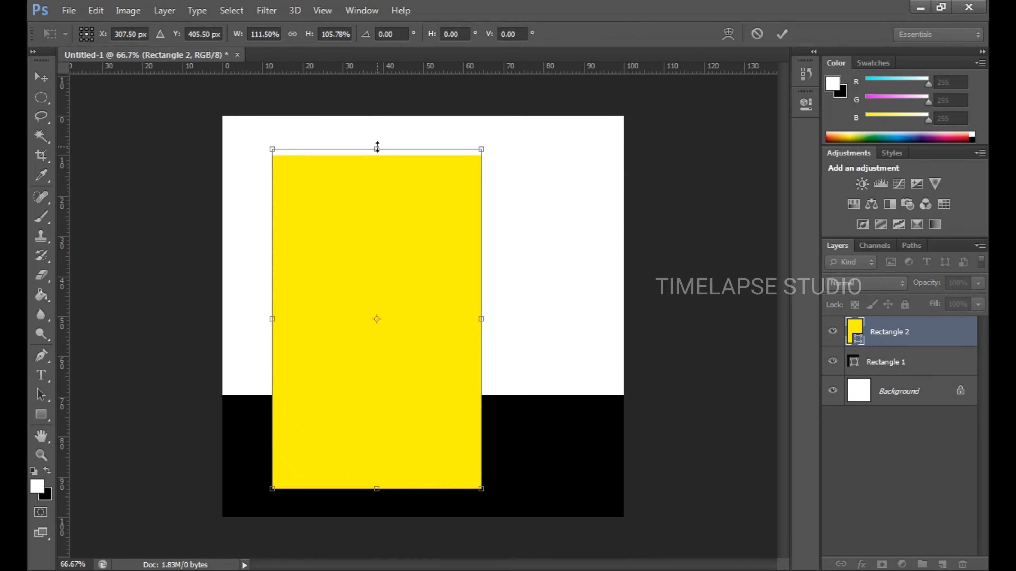
{"action": "left_click_drag", "start_coordinate": [479, 322], "coordinate": [439, 330]}
{"action": "key", "text": "Return"}
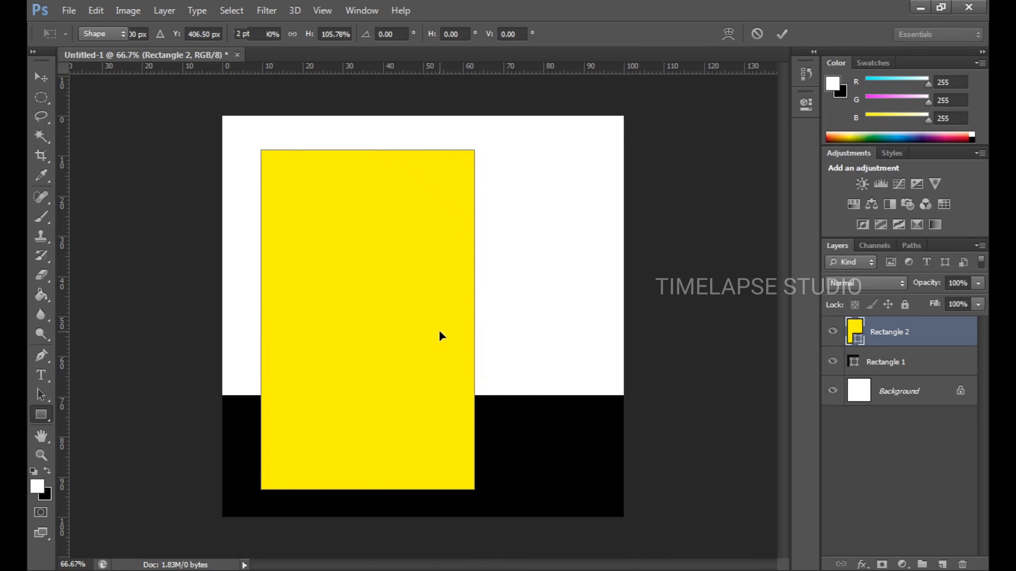
{"action": "left_click", "coordinate": [40, 76]}
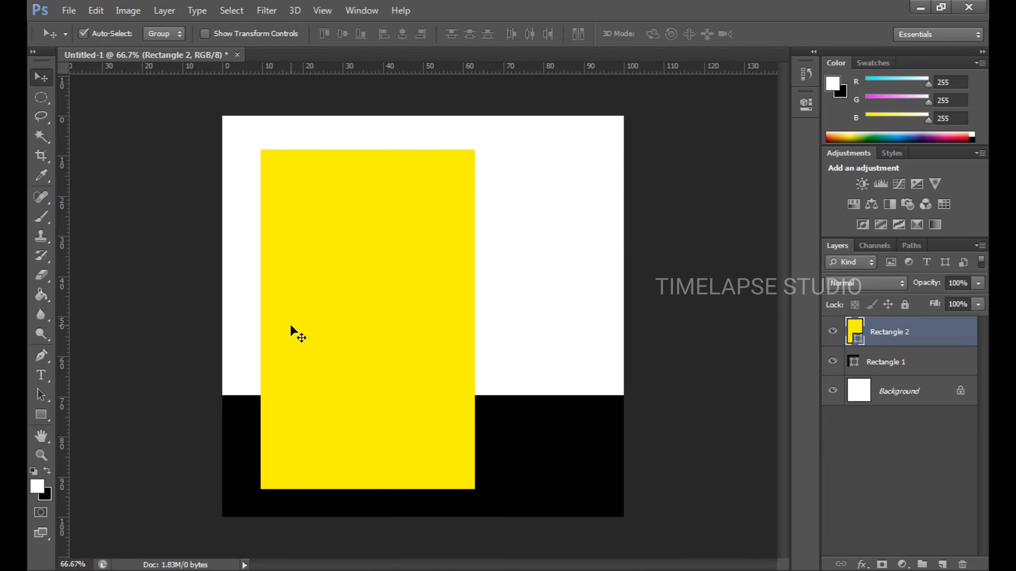
Step: Open the toppng woman-with-headphones image and bring it into the poster document
{"action": "left_click", "coordinate": [68, 11]}
{"action": "left_click", "coordinate": [82, 39]}
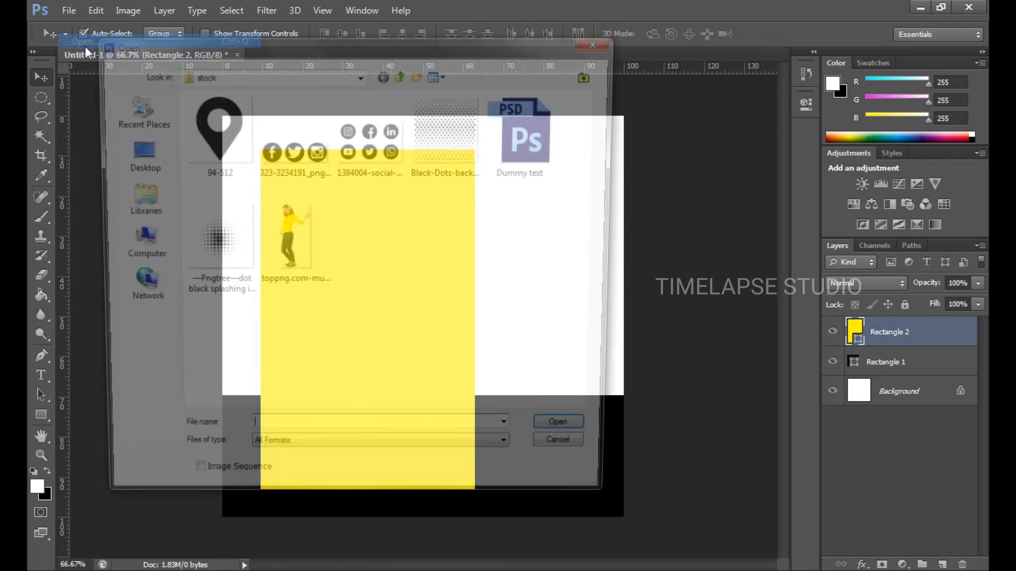
{"action": "left_click", "coordinate": [291, 238]}
{"action": "left_click", "coordinate": [574, 438]}
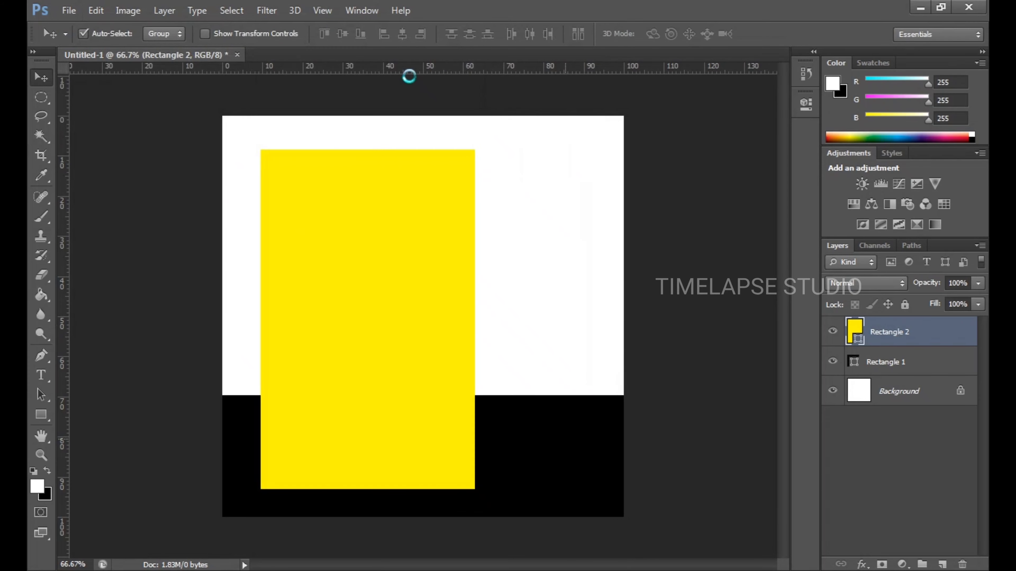
{"action": "mouse_move", "coordinate": [416, 214]}
{"action": "left_mouse_down"}
{"action": "mouse_move", "coordinate": [208, 59]}
{"action": "mouse_move", "coordinate": [357, 226]}
{"action": "left_mouse_up"}
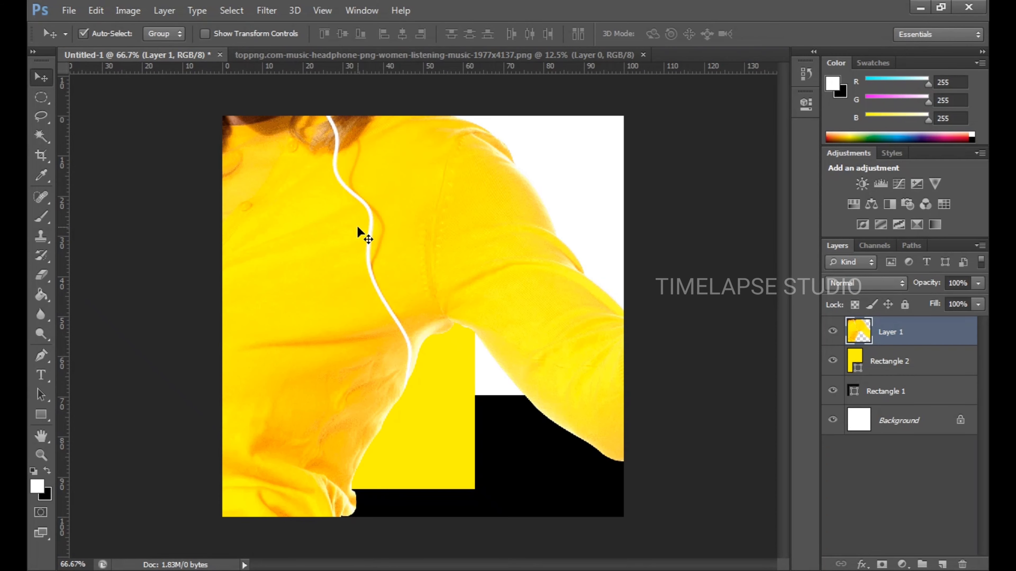
Step: Scale the woman down and place her over the yellow rectangle
{"action": "key", "text": "ctrl+t"}
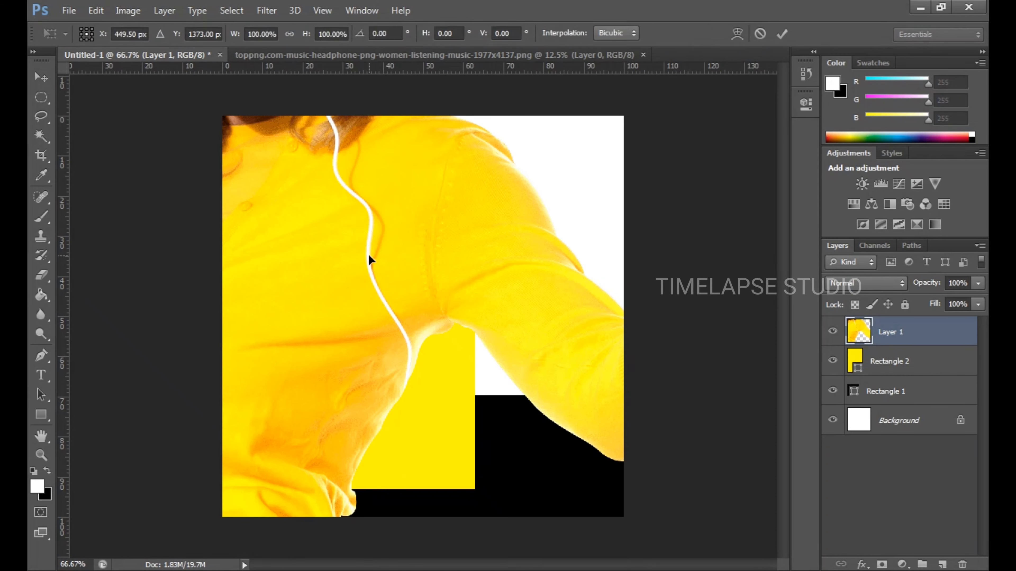
{"action": "key", "text": "ctrl+0"}
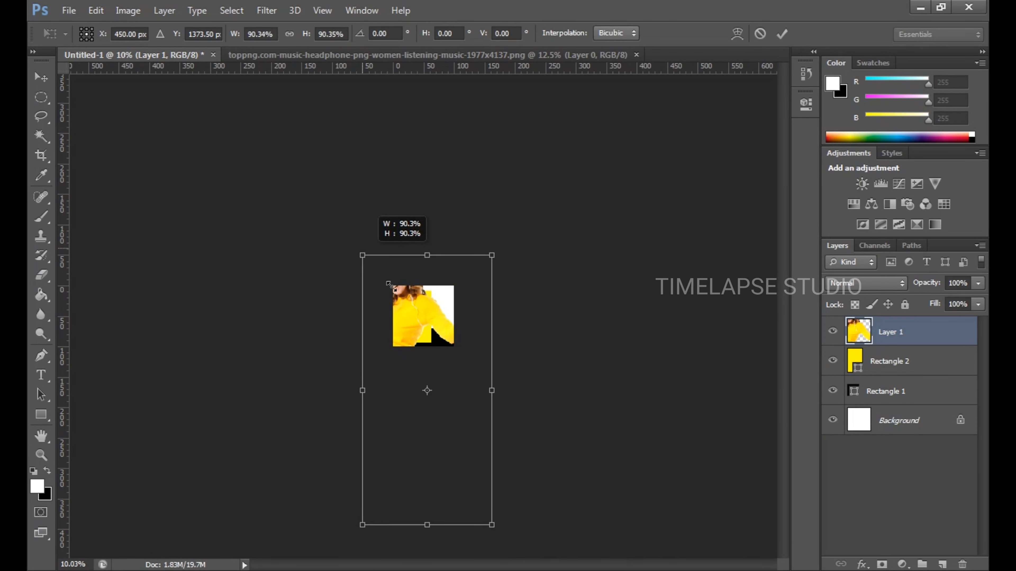
{"action": "mouse_move", "coordinate": [351, 233]}
{"action": "left_mouse_down"}
{"action": "mouse_move", "coordinate": [412, 360]}
{"action": "mouse_move", "coordinate": [427, 305]}
{"action": "left_mouse_up"}
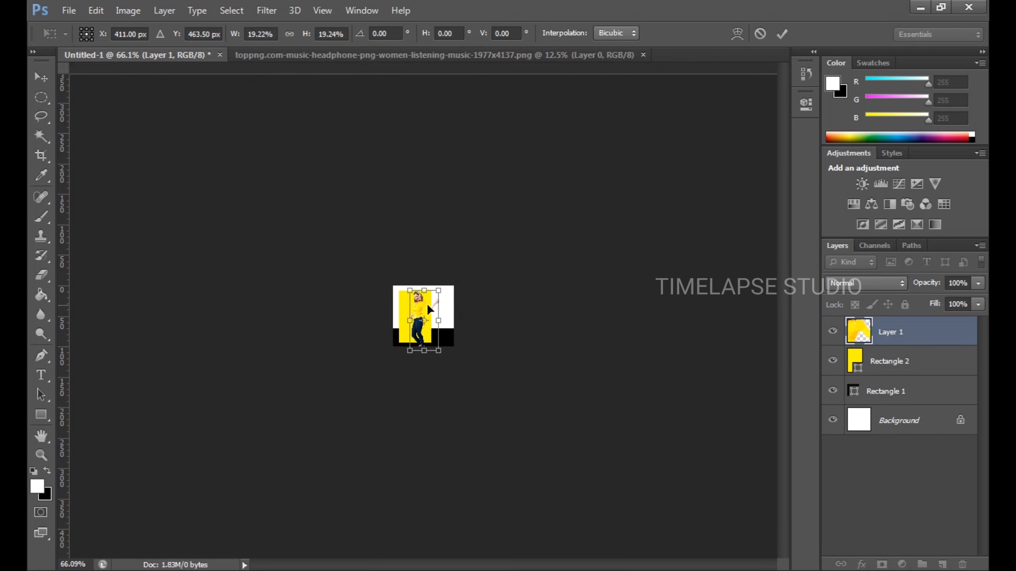
{"action": "key", "text": "ctrl+0"}
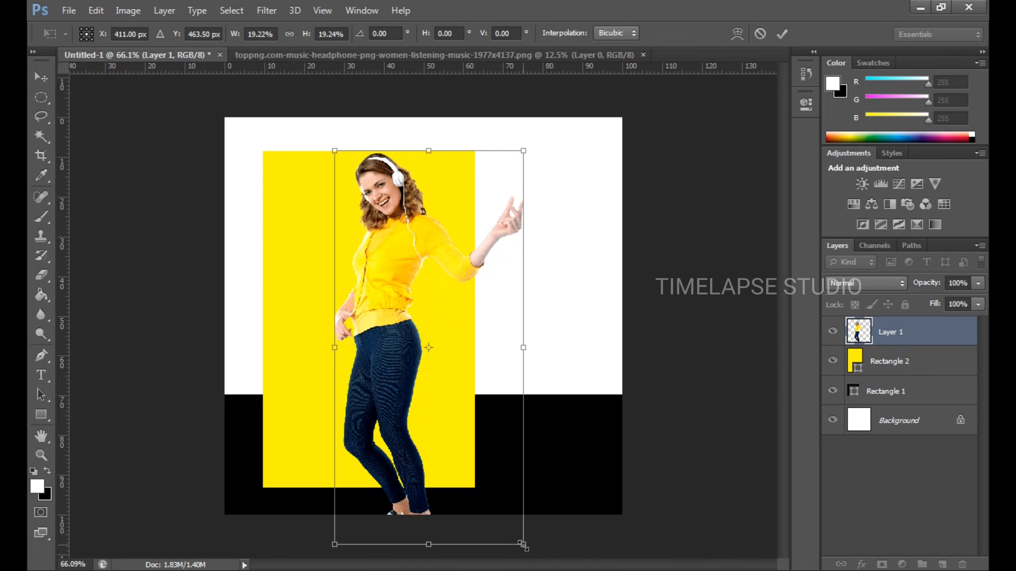
{"action": "left_click_drag", "start_coordinate": [522, 543], "coordinate": [513, 522]}
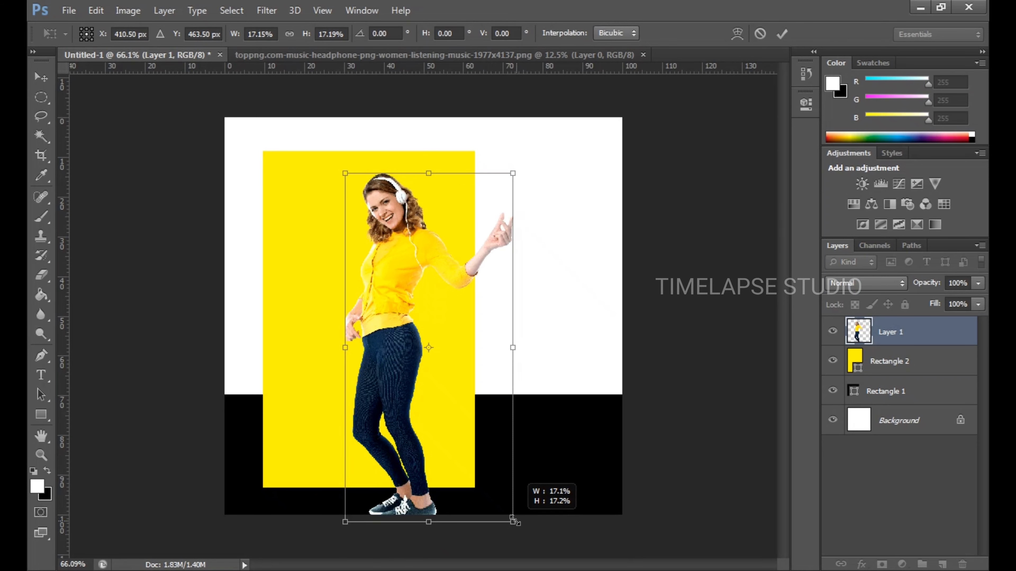
{"action": "mouse_move", "coordinate": [401, 462]}
{"action": "left_mouse_down"}
{"action": "mouse_move", "coordinate": [418, 412]}
{"action": "mouse_move", "coordinate": [407, 413]}
{"action": "left_mouse_up"}
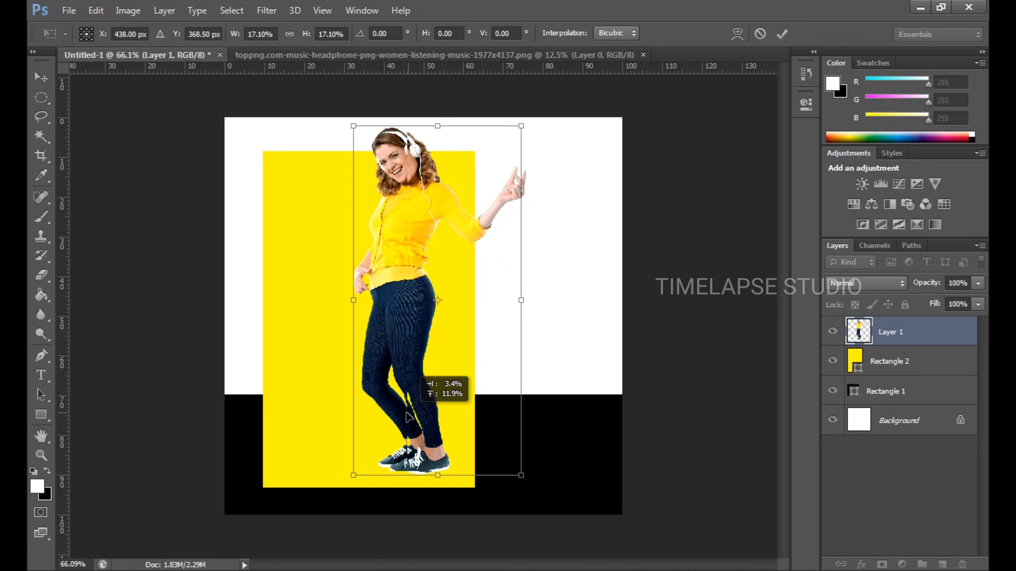
{"action": "key", "text": "Return"}
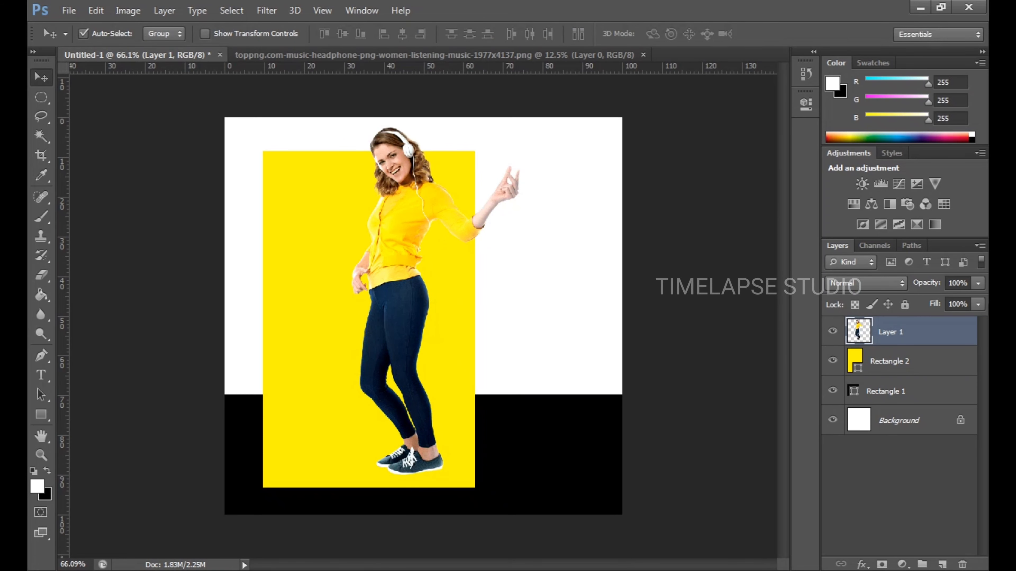
Step: Give the woman's layer a drop shadow: 53% opacity, 7 px distance, 6% spread, 10 px size
{"action": "double_click", "coordinate": [926, 339]}
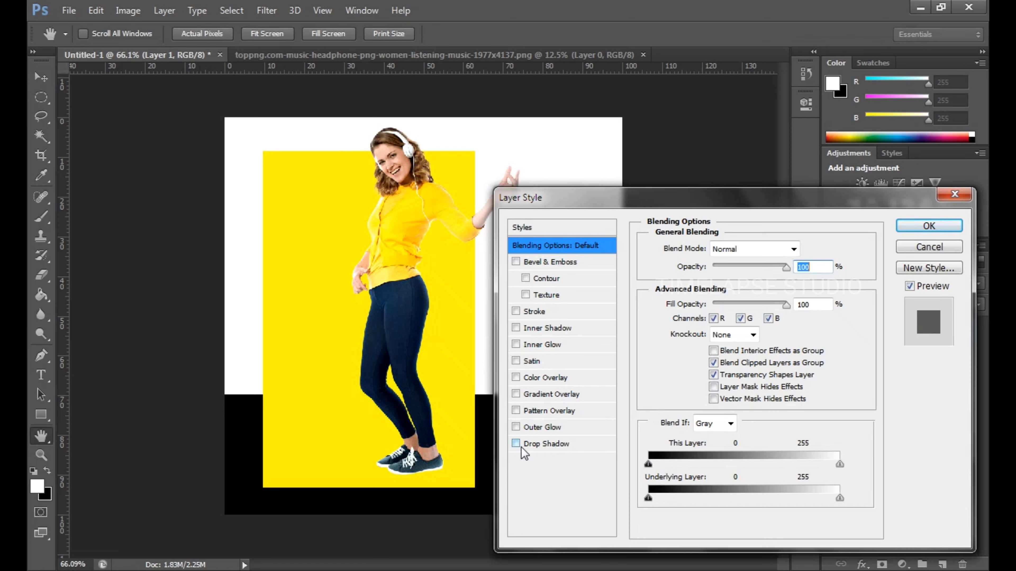
{"action": "left_click", "coordinate": [516, 443]}
{"action": "left_click_drag", "start_coordinate": [758, 266], "coordinate": [736, 267]}
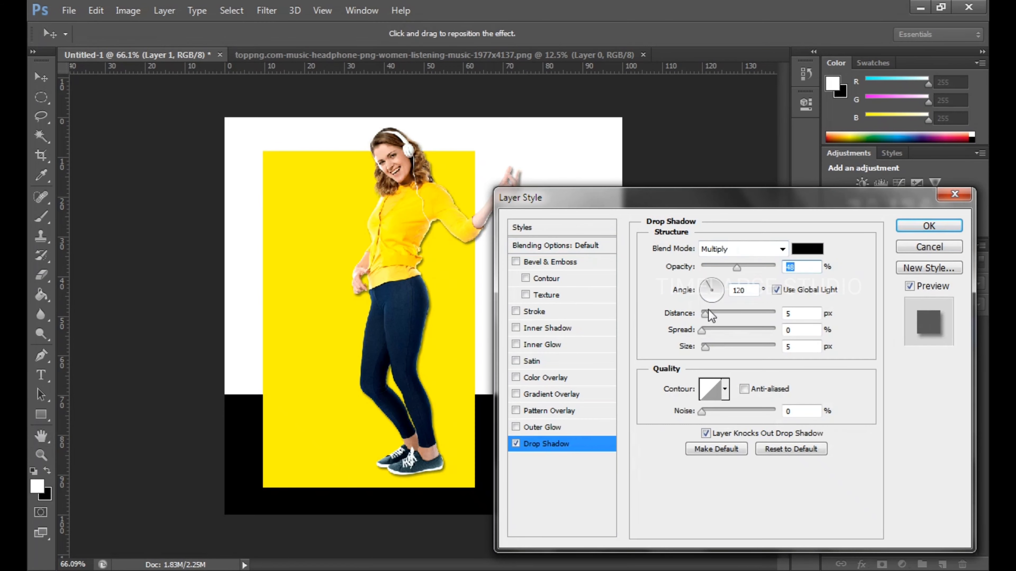
{"action": "left_click_drag", "start_coordinate": [705, 316], "coordinate": [709, 343]}
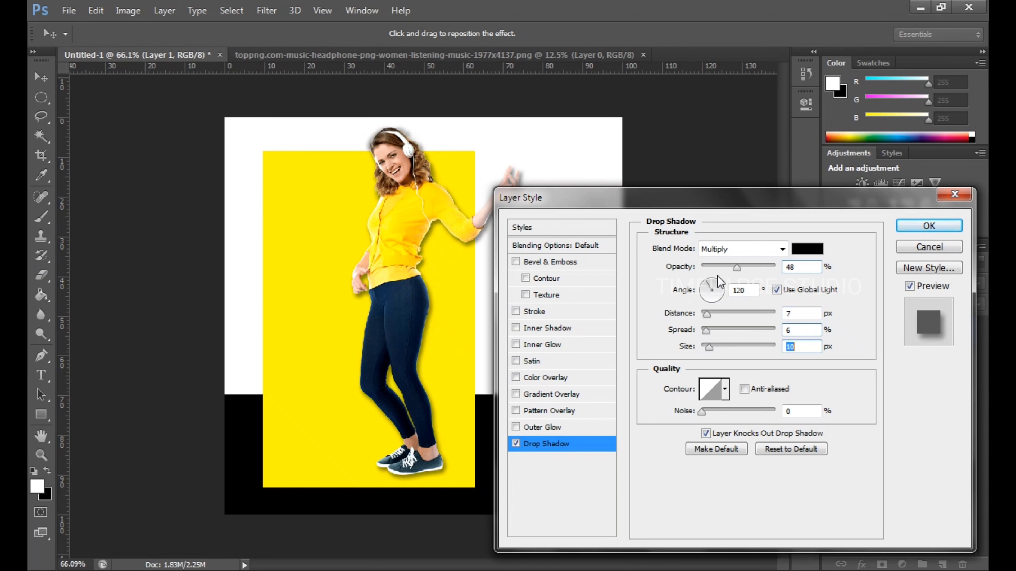
{"action": "left_click_drag", "start_coordinate": [737, 268], "coordinate": [740, 268]}
{"action": "left_click", "coordinate": [927, 226]}
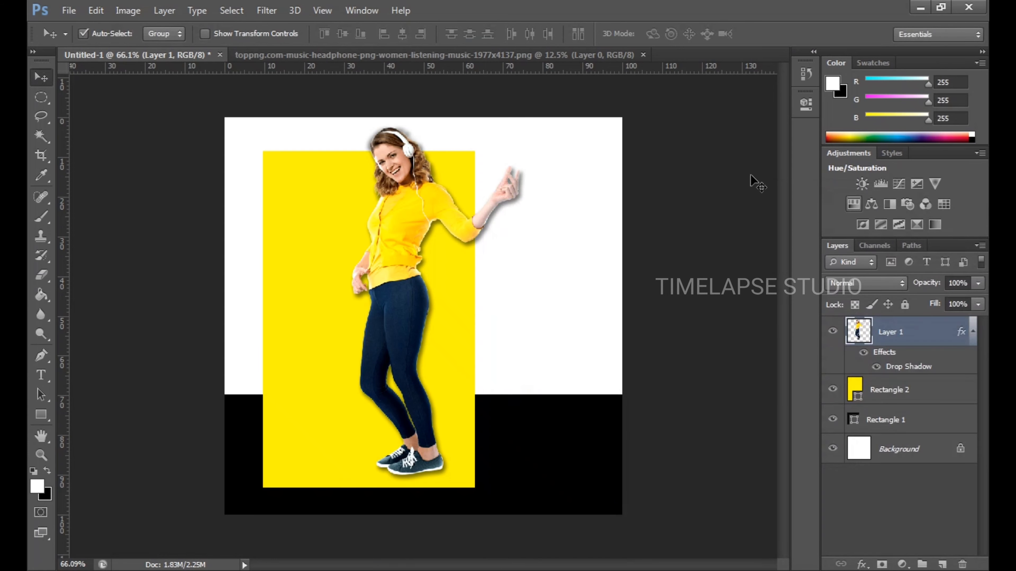
Step: Draw a grey rectangle bar on the lower right of the canvas
{"action": "left_click", "coordinate": [47, 415]}
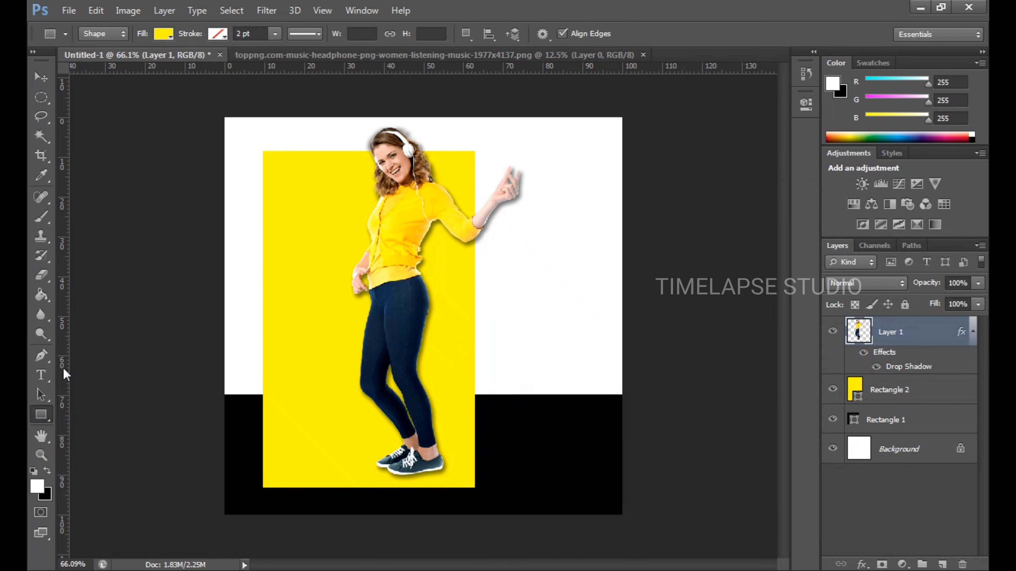
{"action": "left_click", "coordinate": [165, 36]}
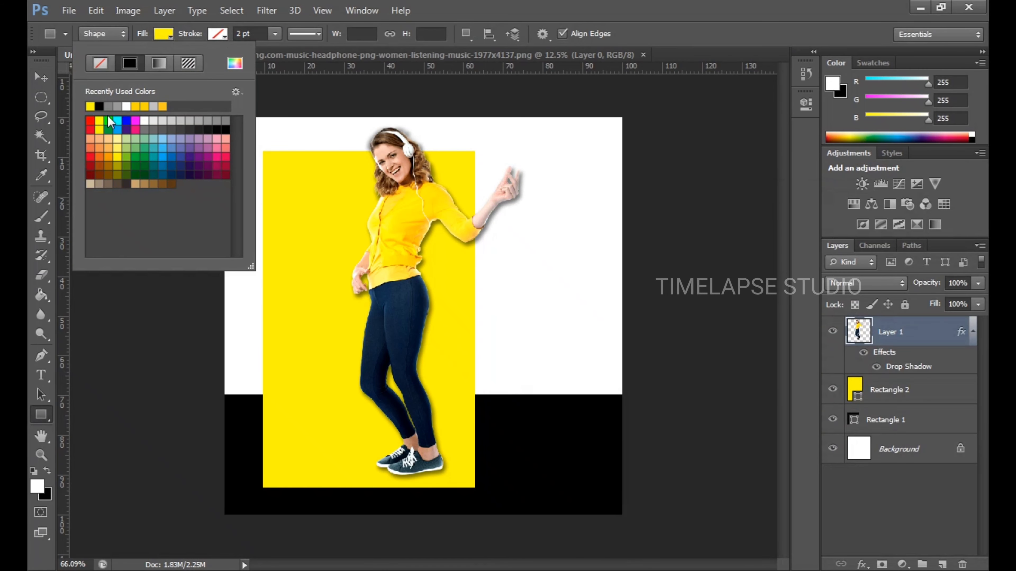
{"action": "left_click", "coordinate": [108, 106]}
{"action": "left_click", "coordinate": [469, 374]}
{"action": "left_click_drag", "start_coordinate": [465, 362], "coordinate": [650, 417]}
Step: Shift the grey rectangle left and down and add a drop shadow to it
{"action": "left_click", "coordinate": [40, 78]}
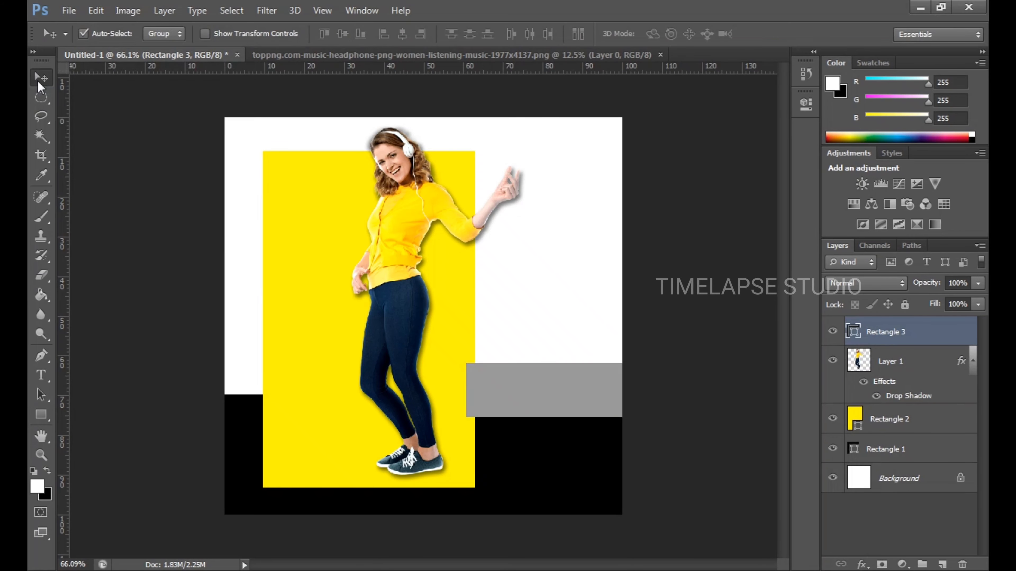
{"action": "left_click_drag", "start_coordinate": [576, 410], "coordinate": [562, 416]}
{"action": "double_click", "coordinate": [952, 337]}
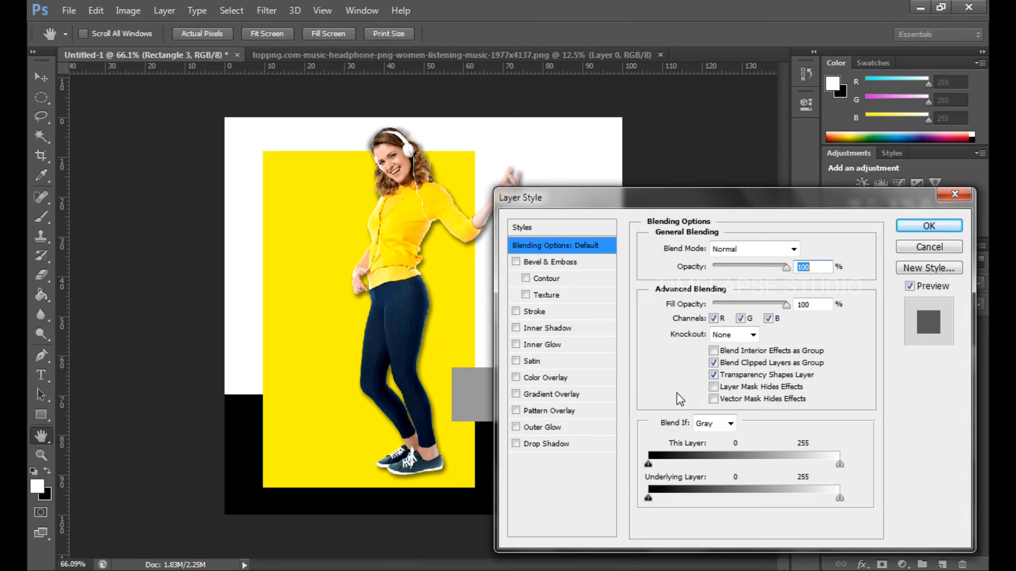
{"action": "left_click", "coordinate": [515, 444]}
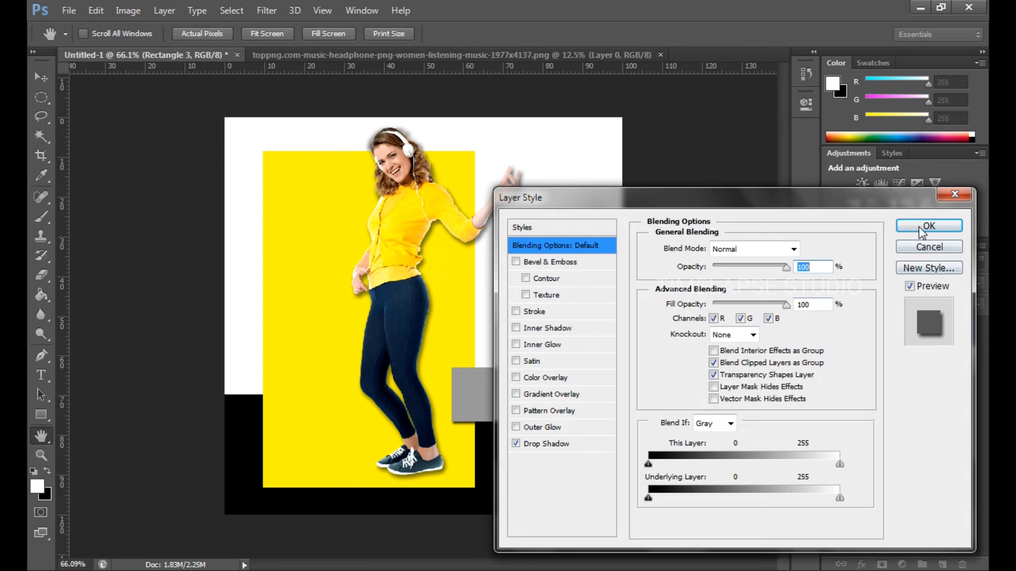
{"action": "left_click", "coordinate": [929, 226]}
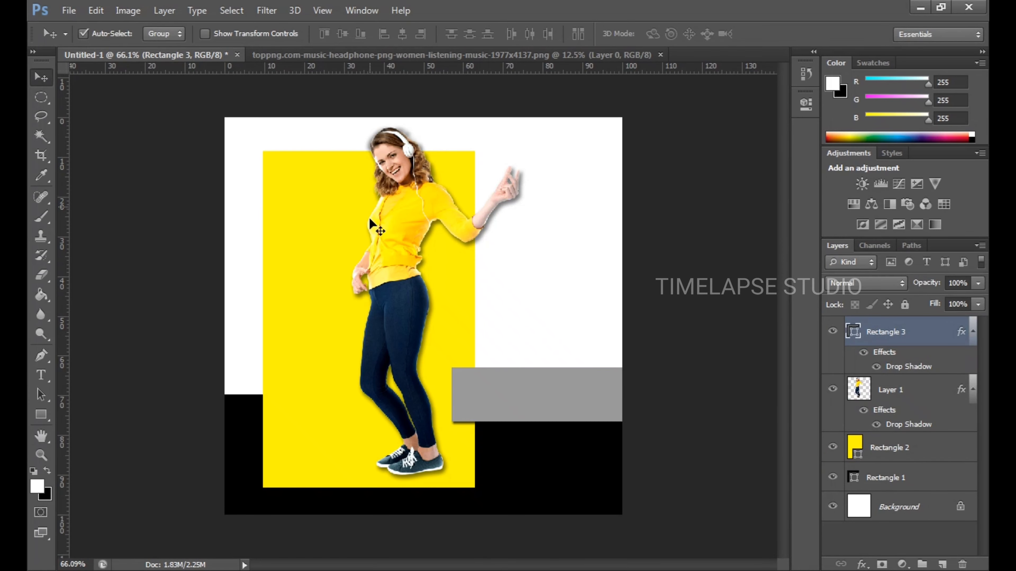
Step: Add black 'DISCOUNT' text in Montserrat ExtraBold 48 pt right of the woman
{"action": "left_click", "coordinate": [43, 374]}
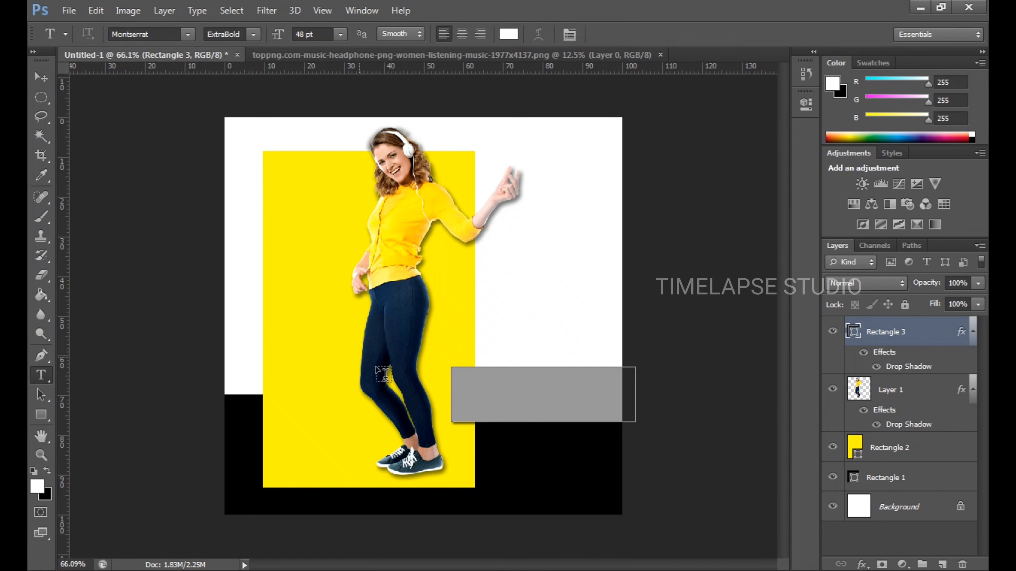
{"action": "left_click", "coordinate": [508, 325]}
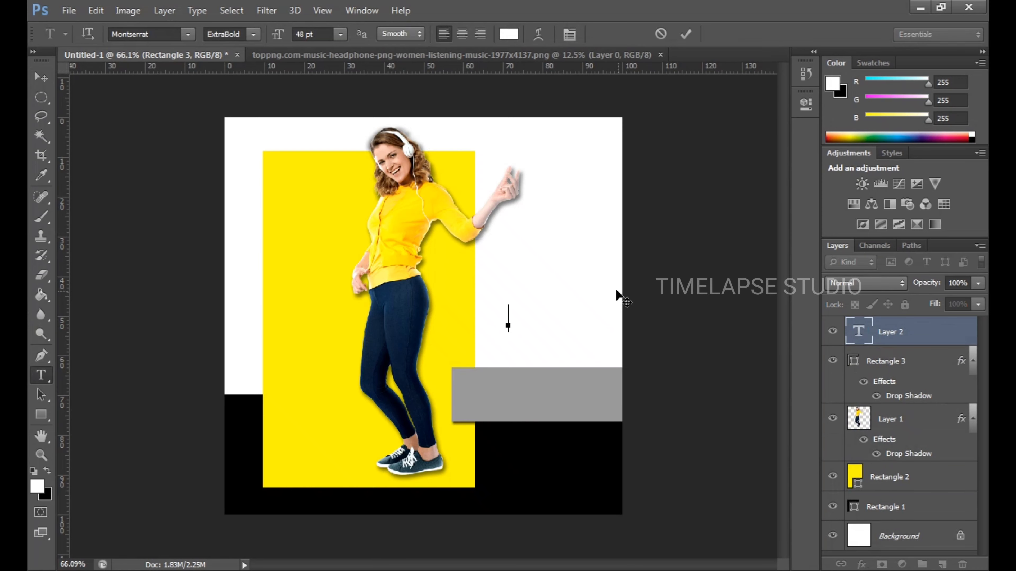
{"action": "left_click", "coordinate": [508, 34]}
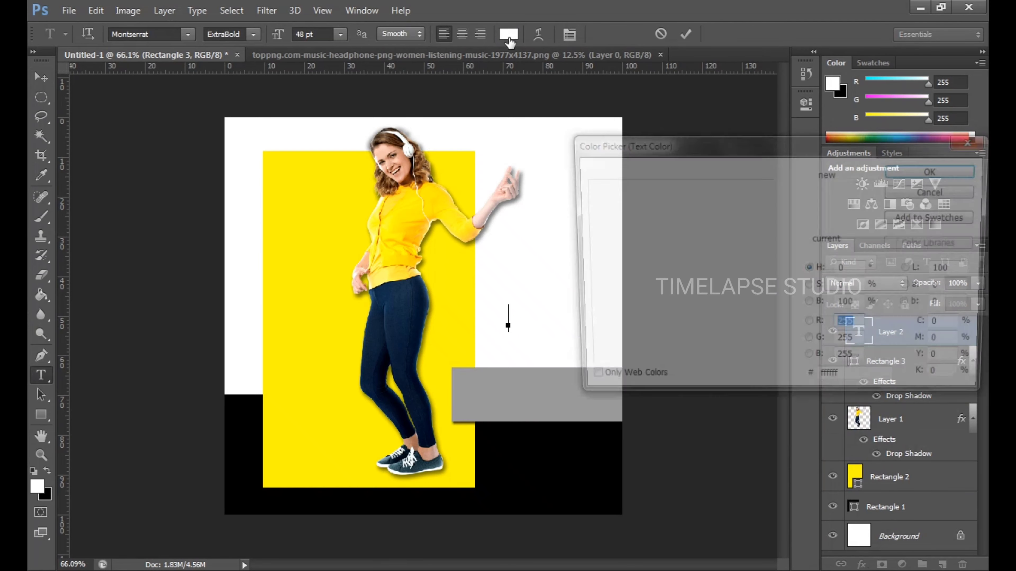
{"action": "left_click_drag", "start_coordinate": [655, 204], "coordinate": [581, 369]}
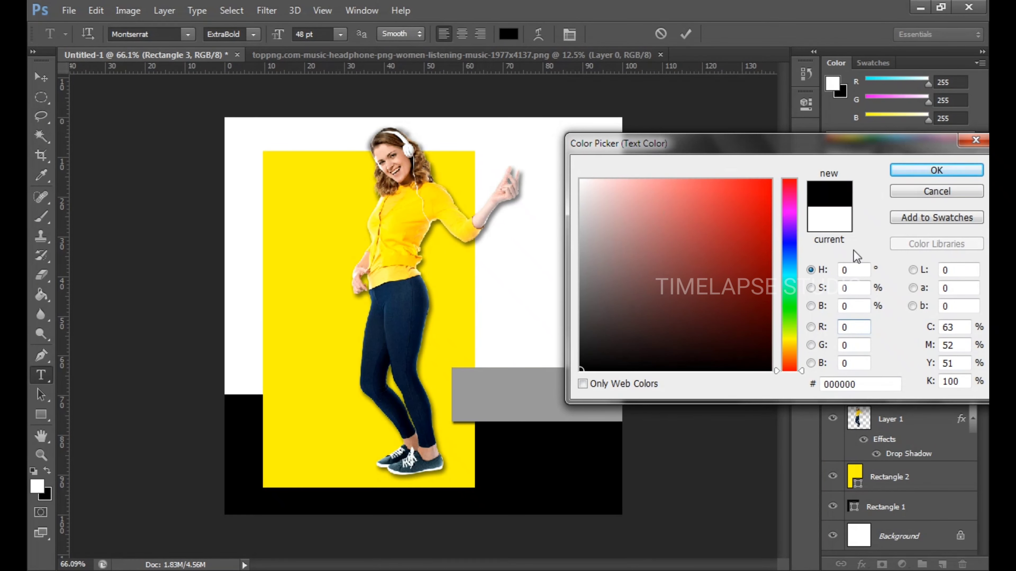
{"action": "left_click", "coordinate": [936, 170]}
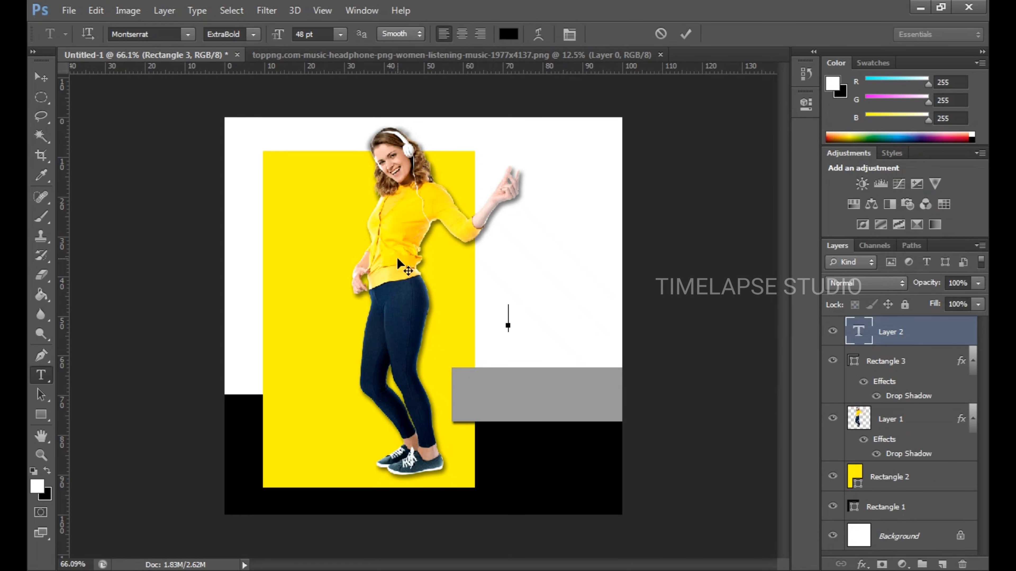
{"action": "type", "text": "DIS"}
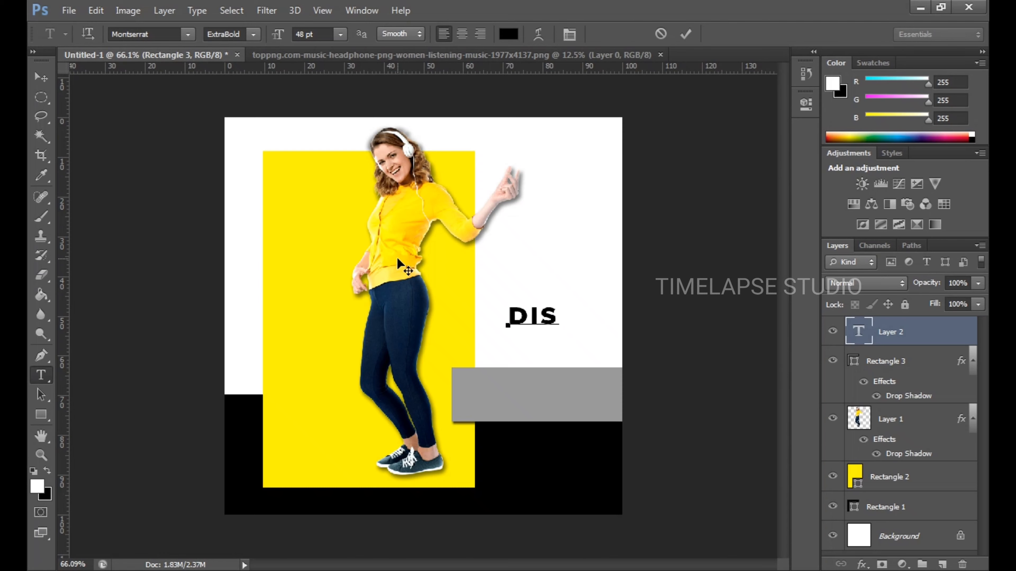
{"action": "type", "text": "COU"}
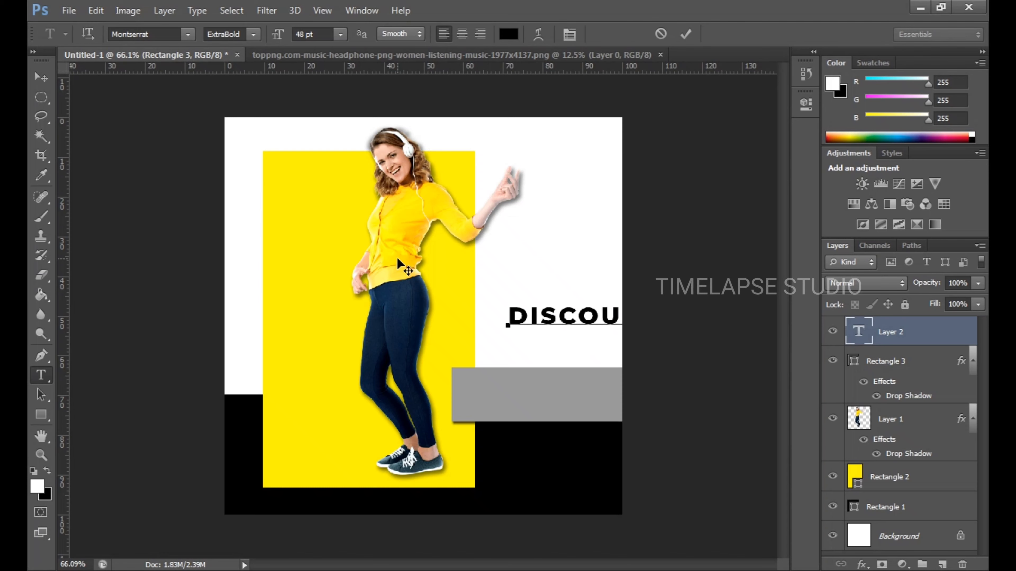
{"action": "left_click", "coordinate": [859, 332]}
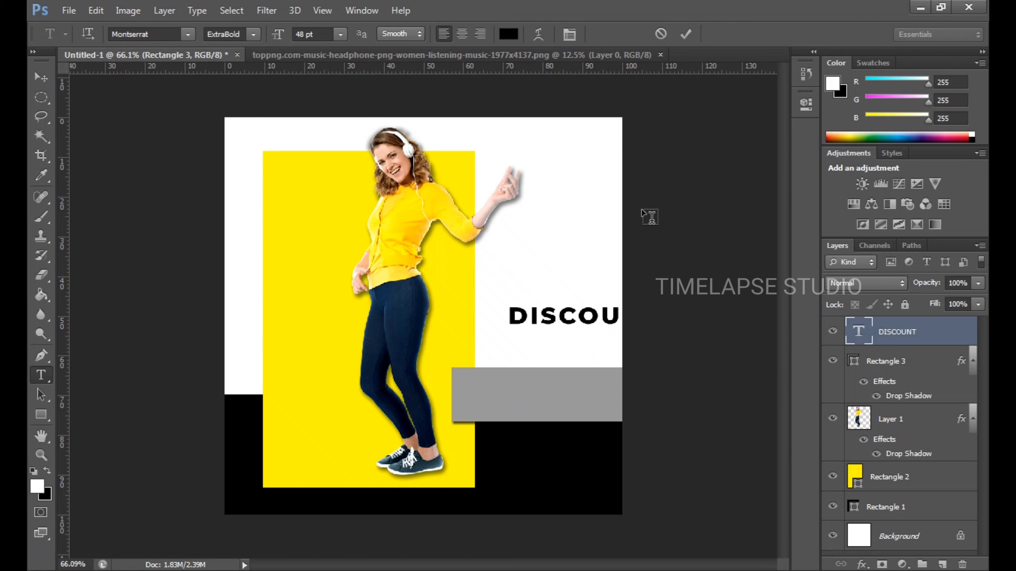
{"action": "left_click", "coordinate": [45, 71]}
Step: Move DISCOUNT onto the grey rectangle and recolour it white
{"action": "left_click_drag", "start_coordinate": [522, 322], "coordinate": [481, 401]}
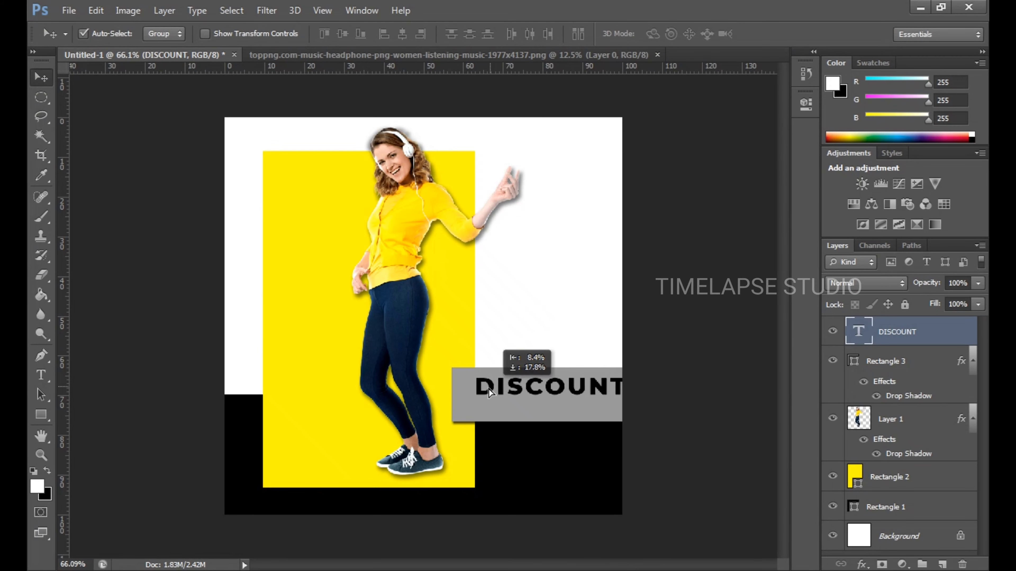
{"action": "double_click", "coordinate": [864, 338]}
{"action": "left_click", "coordinate": [509, 34]}
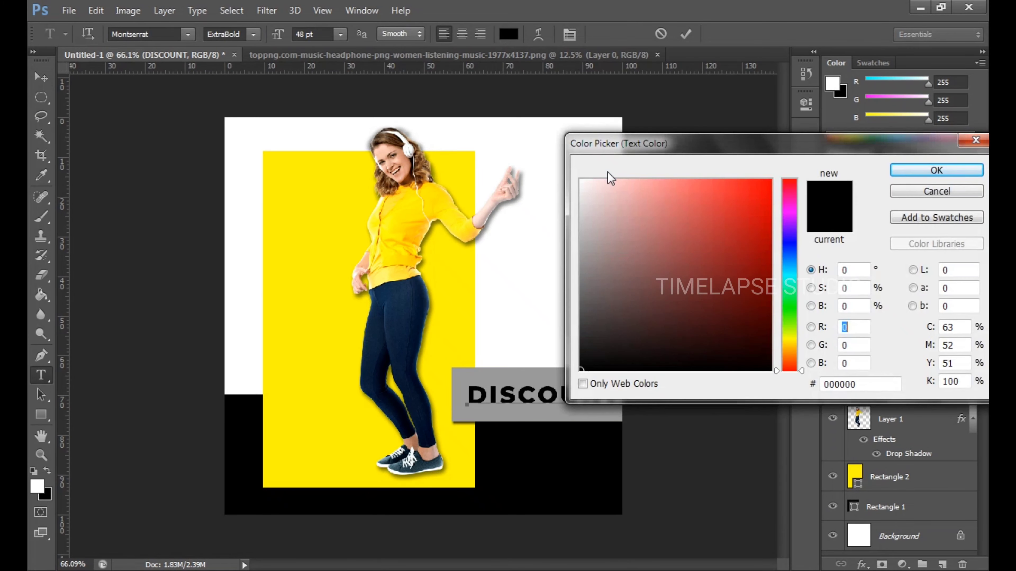
{"action": "left_click_drag", "start_coordinate": [603, 195], "coordinate": [586, 163]}
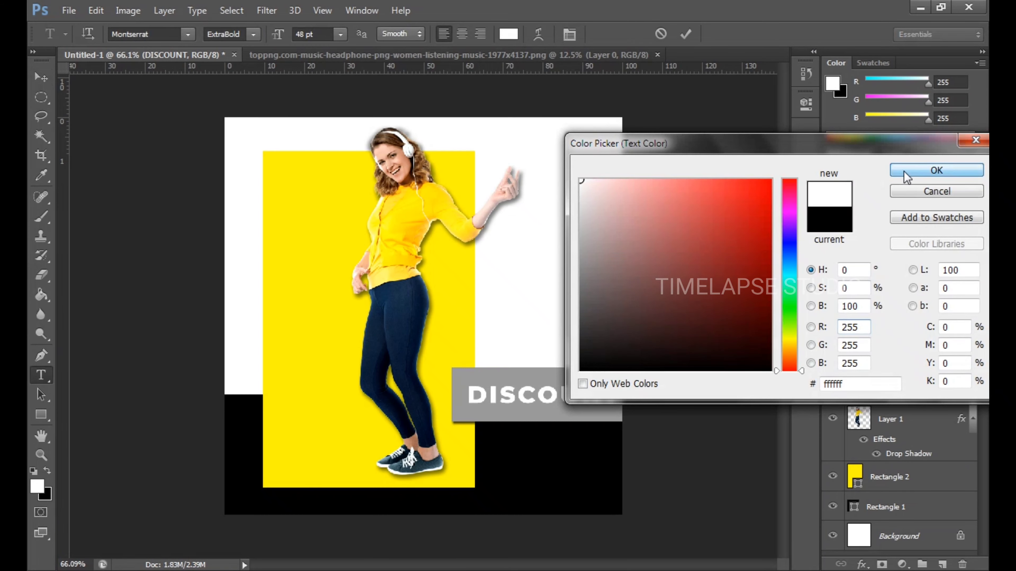
{"action": "left_click", "coordinate": [935, 170]}
{"action": "key", "text": "ctrl+Return"}
Step: Add a drop shadow layer style to the DISCOUNT text
{"action": "key", "text": "v"}
{"action": "double_click", "coordinate": [958, 341]}
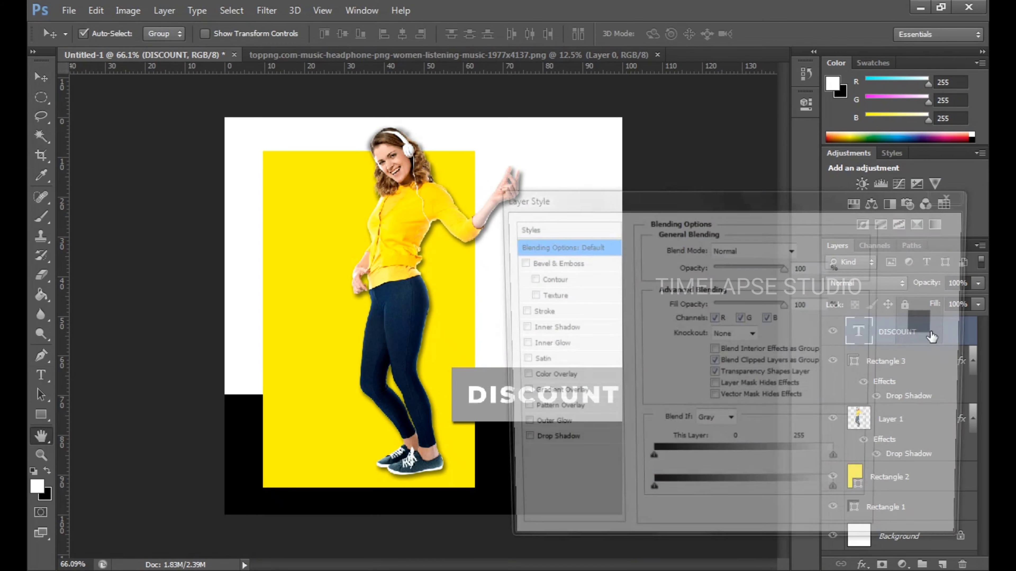
{"action": "left_click", "coordinate": [516, 444]}
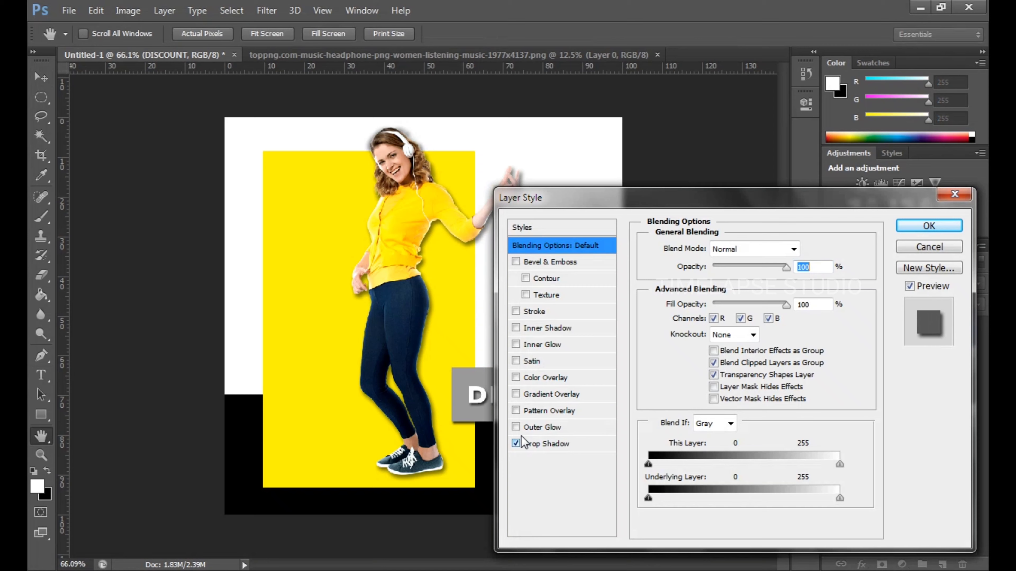
{"action": "left_click", "coordinate": [929, 226]}
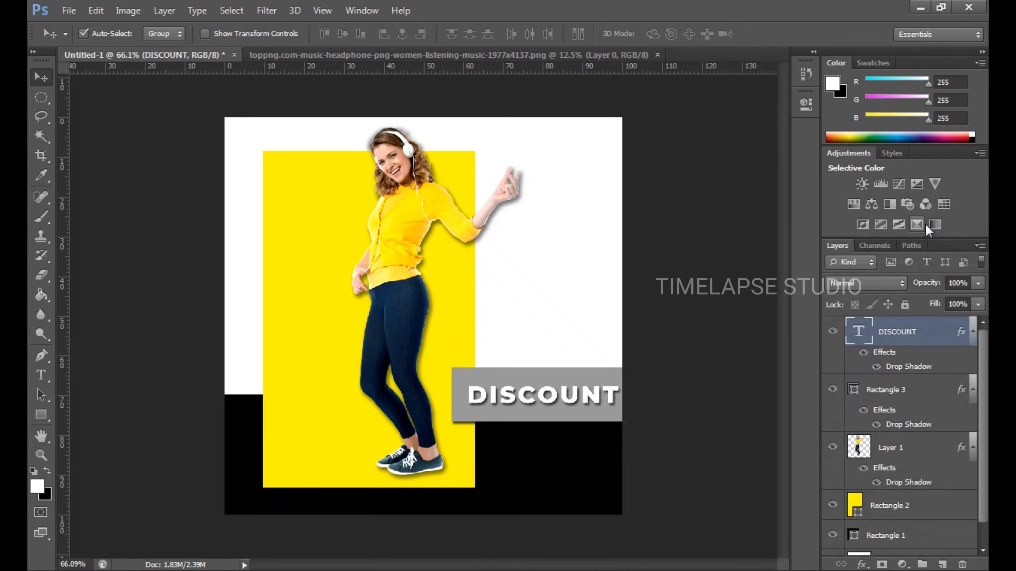
{"action": "left_click", "coordinate": [47, 371]}
{"action": "left_click", "coordinate": [295, 261]}
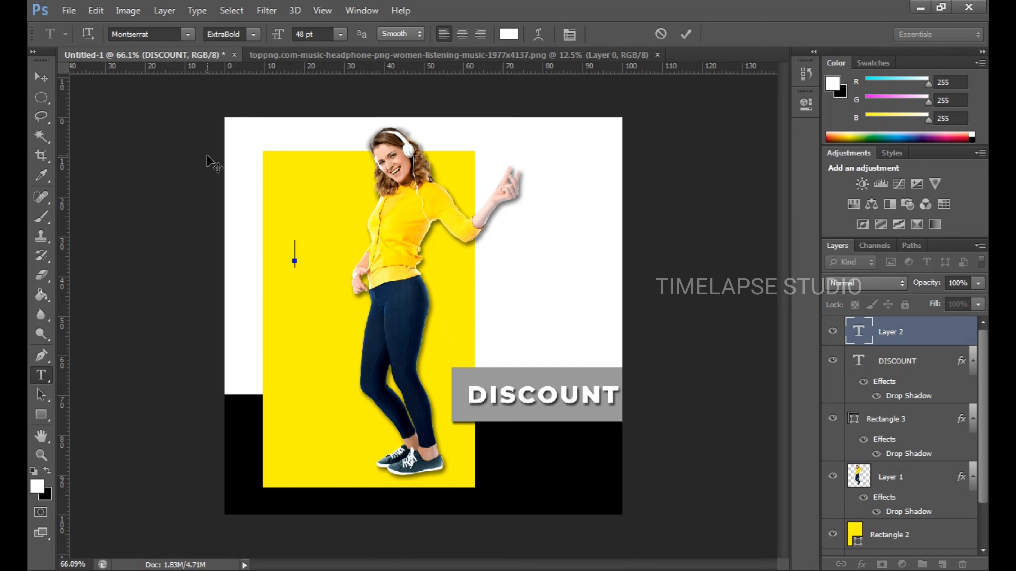
Step: Type 'SUPER SALE' on two lines and move it to the yellow panel's top-left
{"action": "type", "text": "SUPER "}
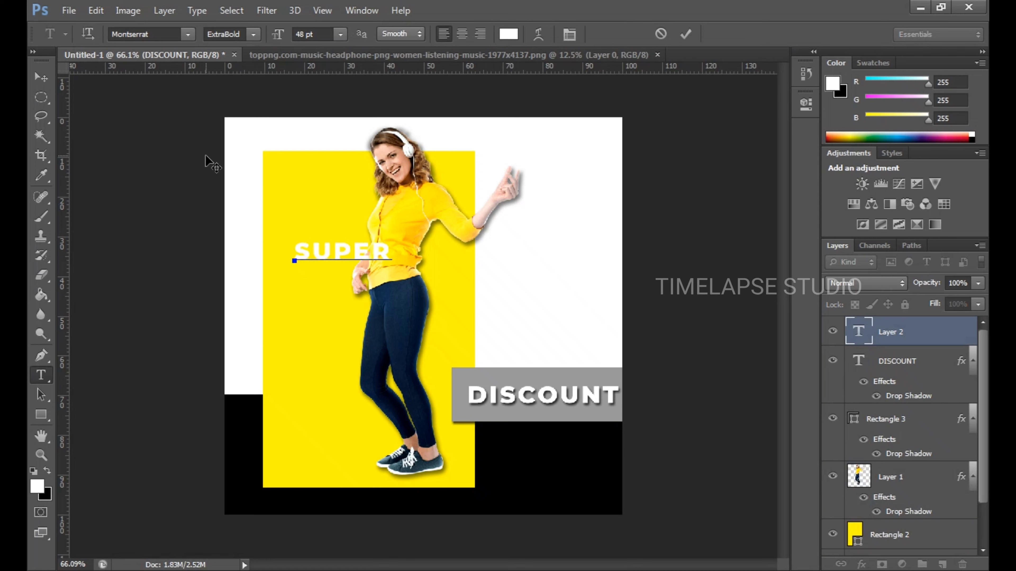
{"action": "type", "text": "SALE"}
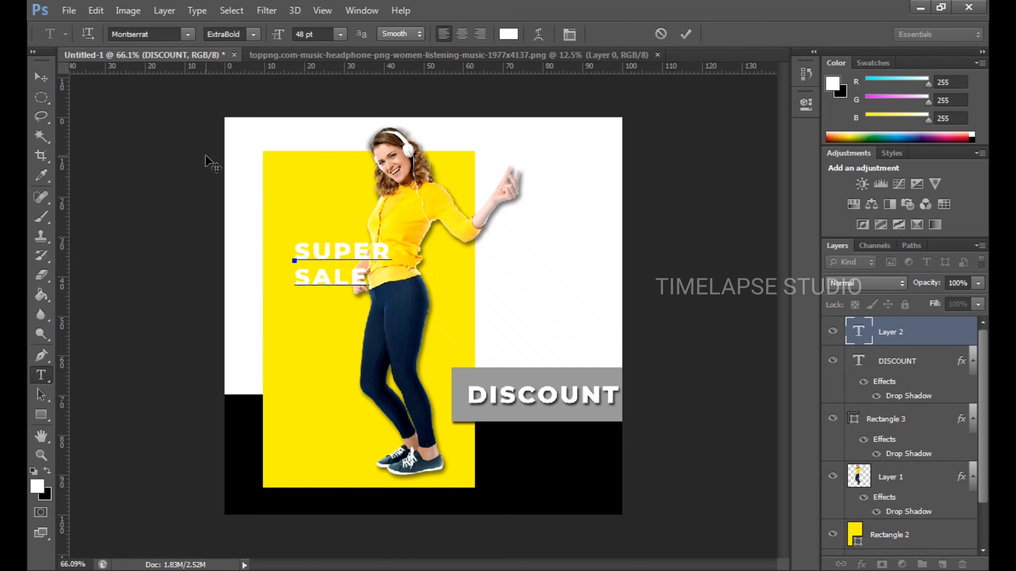
{"action": "left_click", "coordinate": [862, 337]}
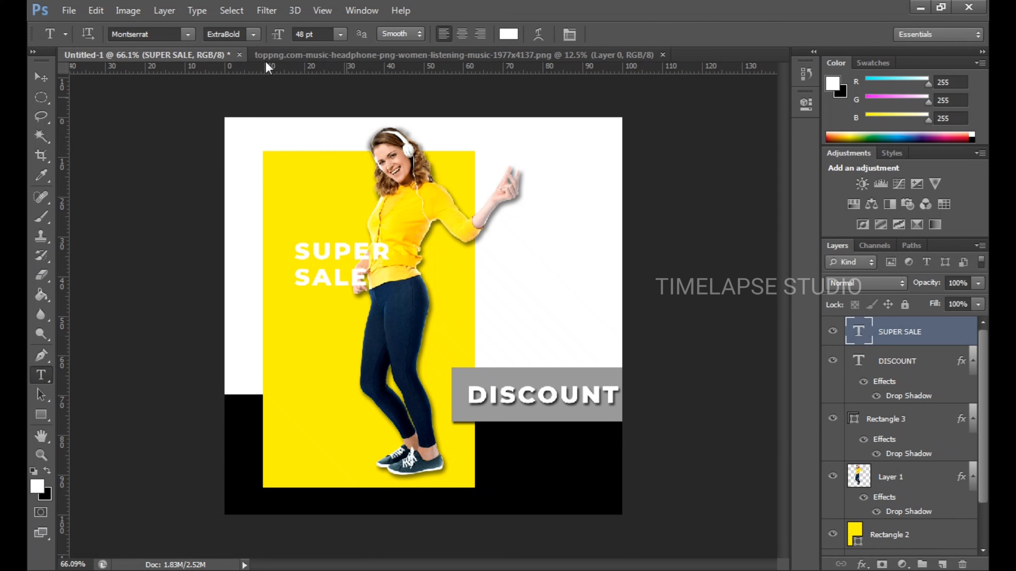
{"action": "key", "text": "v"}
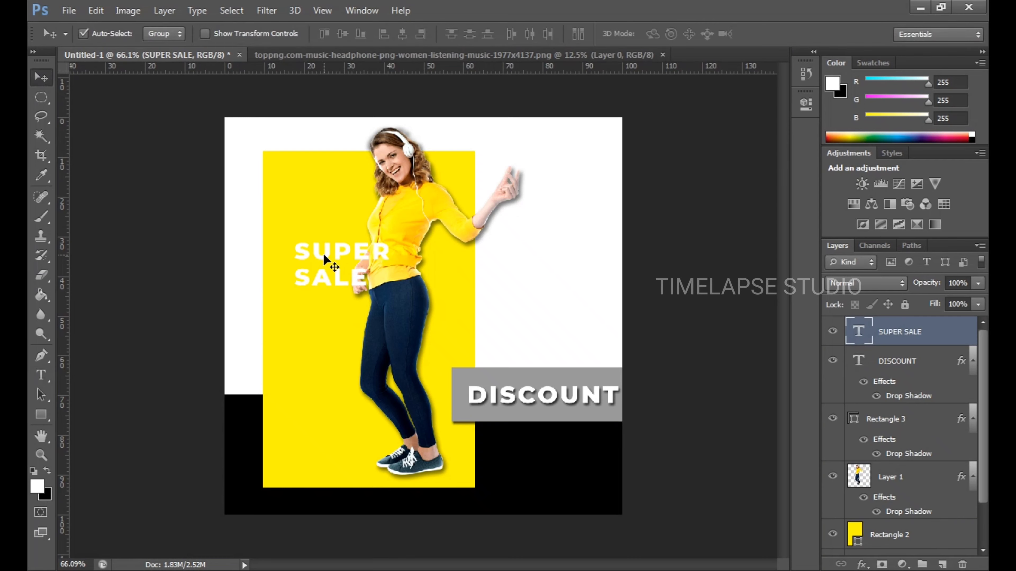
{"action": "left_click_drag", "start_coordinate": [323, 253], "coordinate": [300, 177]}
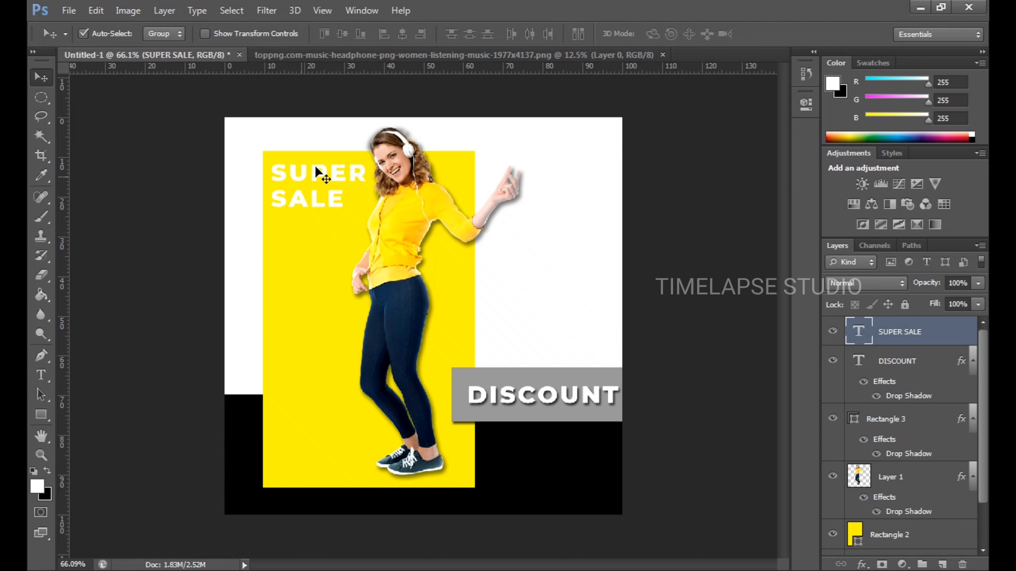
Step: Start black 'SALE 45% O' text in the white area right of the woman
{"action": "left_click", "coordinate": [321, 363]}
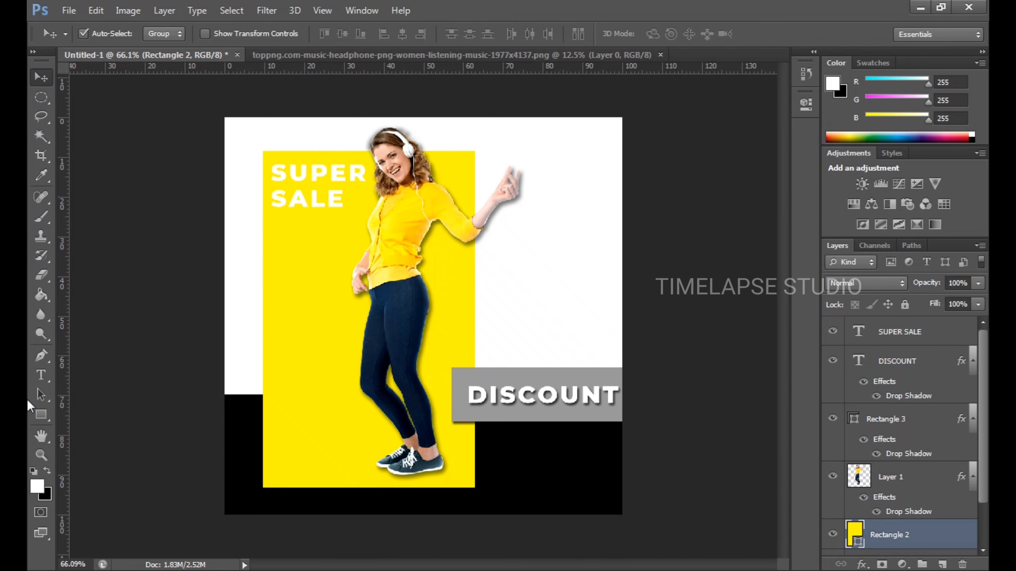
{"action": "left_click", "coordinate": [41, 375]}
{"action": "left_click", "coordinate": [532, 286]}
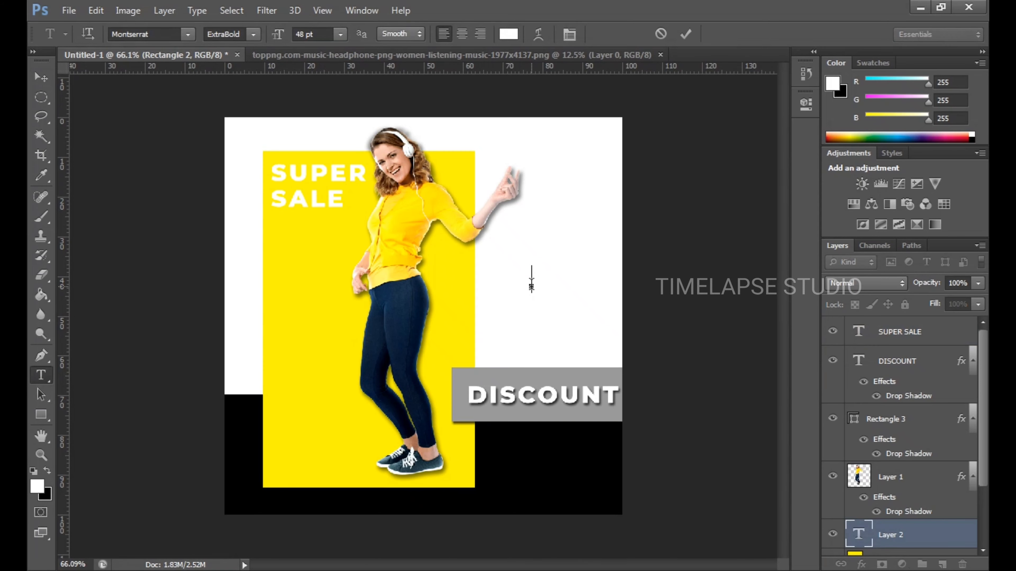
{"action": "left_click", "coordinate": [509, 34]}
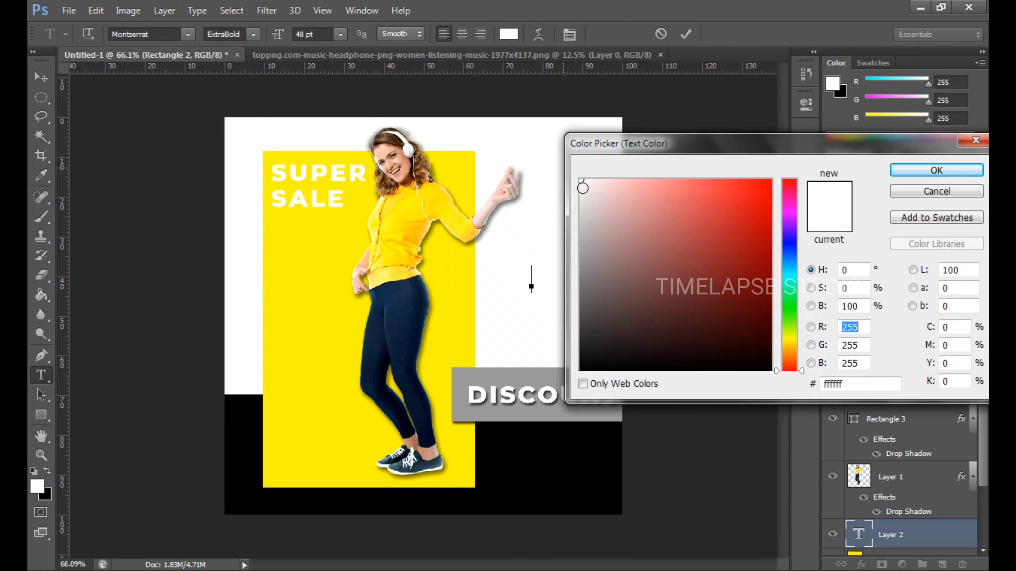
{"action": "left_click_drag", "start_coordinate": [612, 225], "coordinate": [580, 370]}
{"action": "left_click", "coordinate": [936, 170]}
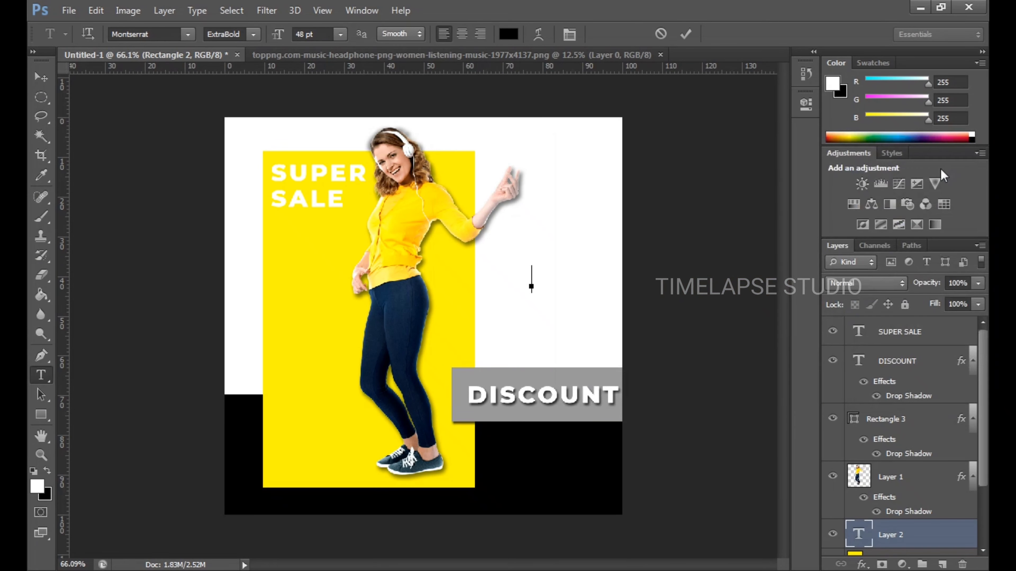
{"action": "type", "text": "SALE "}
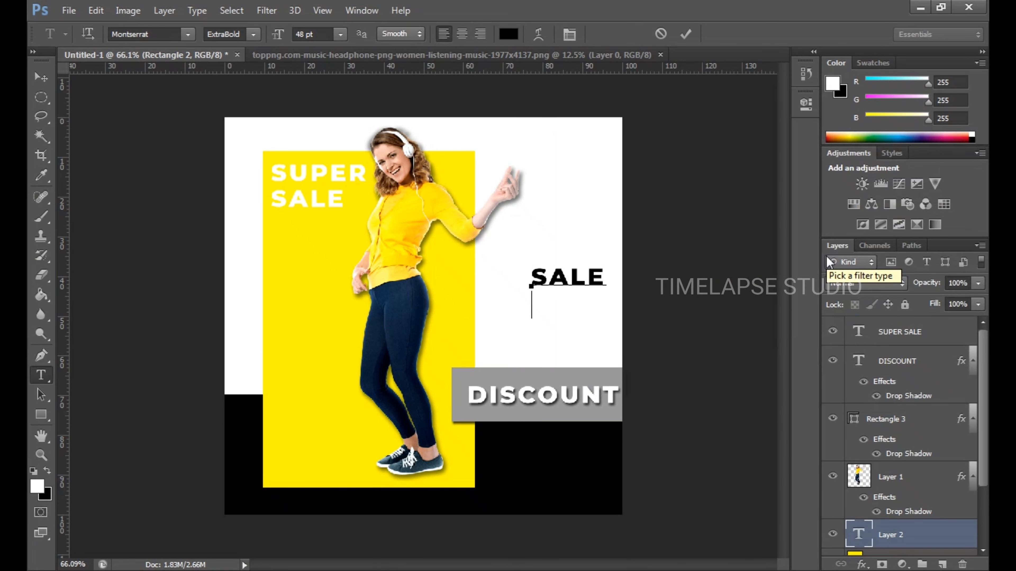
{"action": "type", "text": "45"}
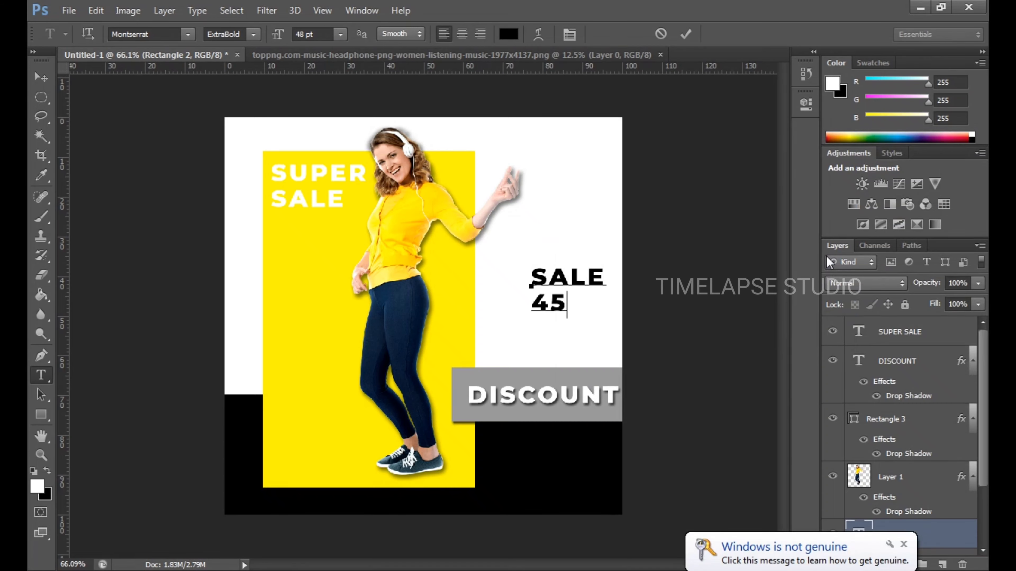
{"action": "type", "text": "% O"}
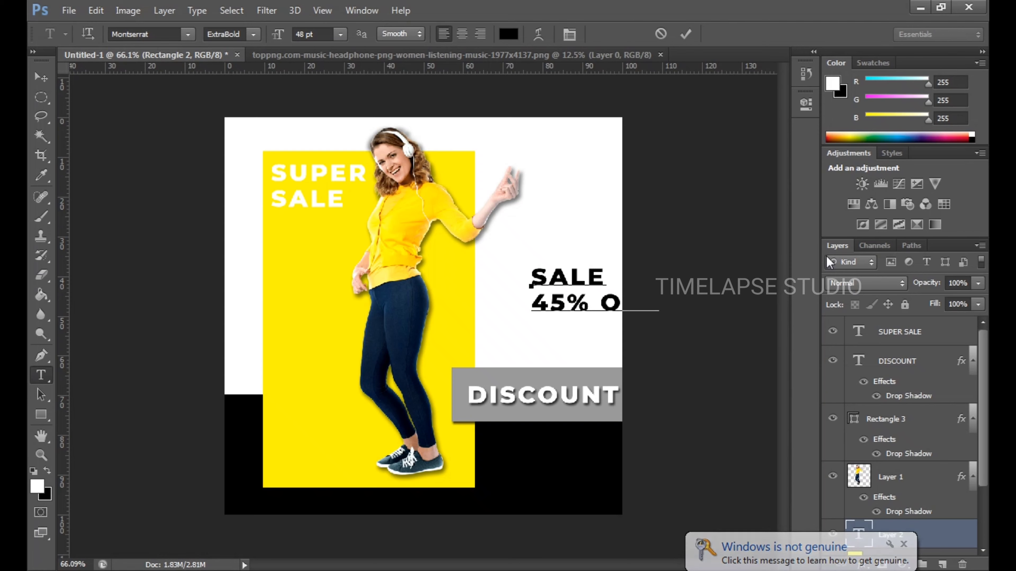
Step: Shift the SALE text left, complete 'OFF', and select that word for character formatting
{"action": "key", "text": "ctrl"}
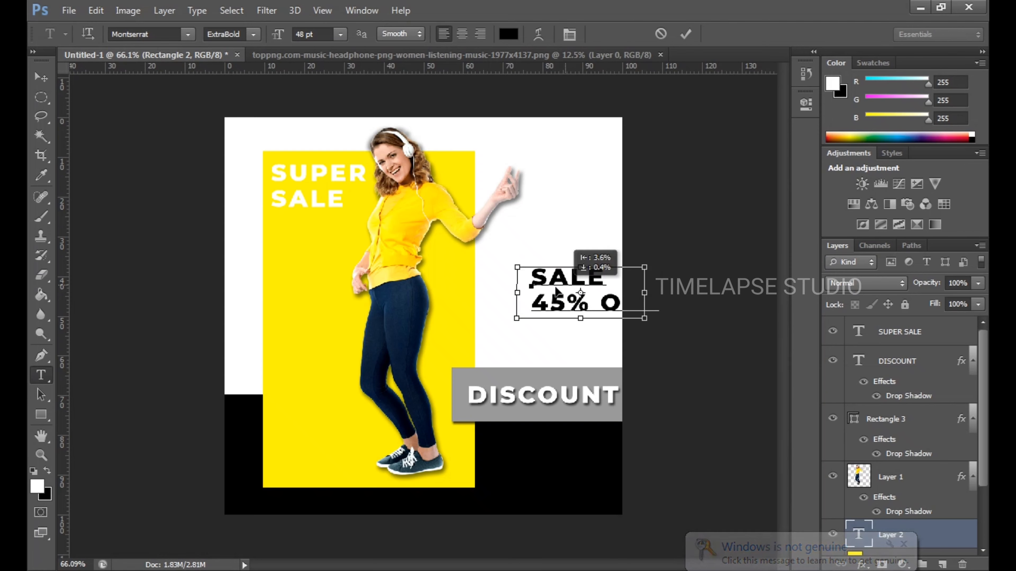
{"action": "left_click_drag", "start_coordinate": [557, 291], "coordinate": [506, 294]}
{"action": "type", "text": "FF"}
{"action": "left_click_drag", "start_coordinate": [604, 305], "coordinate": [540, 308]}
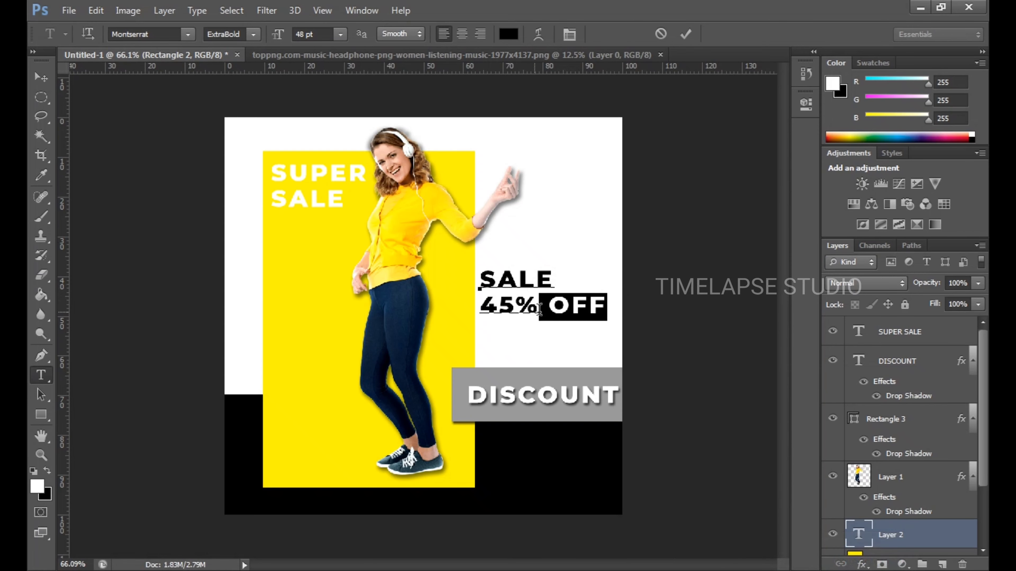
{"action": "left_click", "coordinate": [569, 34]}
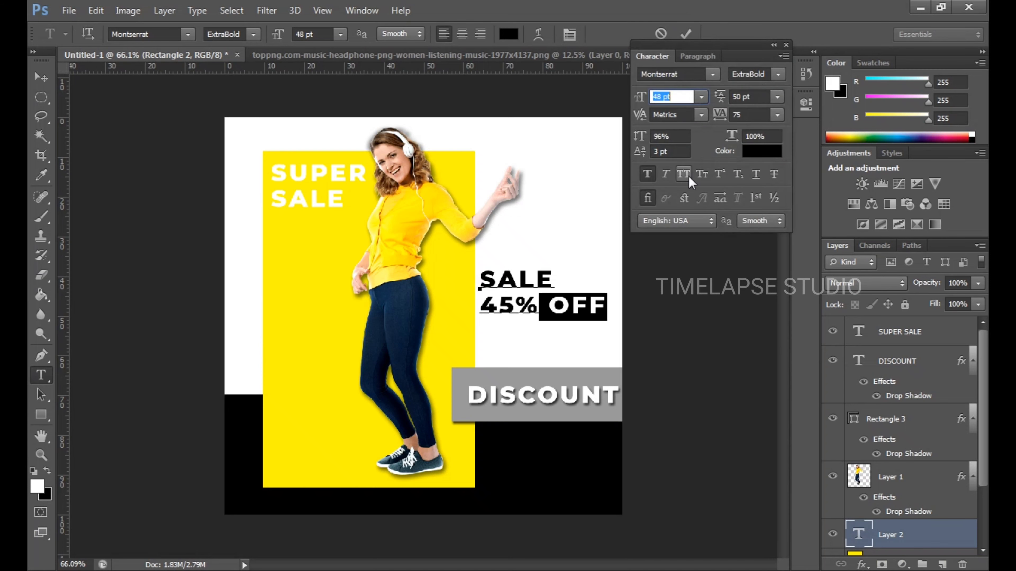
Step: Make OFF a superscript, enlarge SALE to 64 pt, and commit the SALE 45% OFF text
{"action": "left_click", "coordinate": [716, 175]}
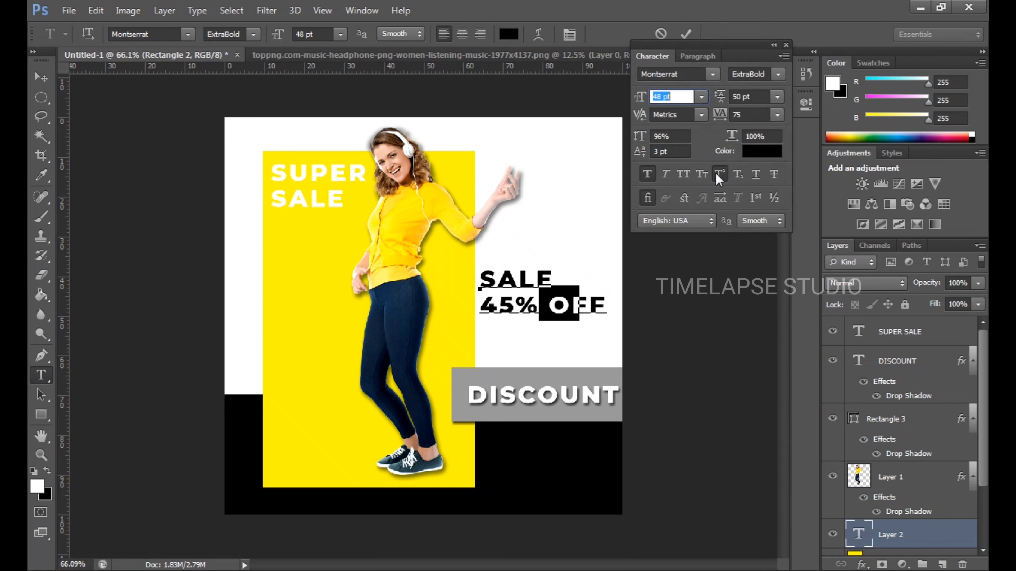
{"action": "left_click_drag", "start_coordinate": [554, 280], "coordinate": [479, 280]}
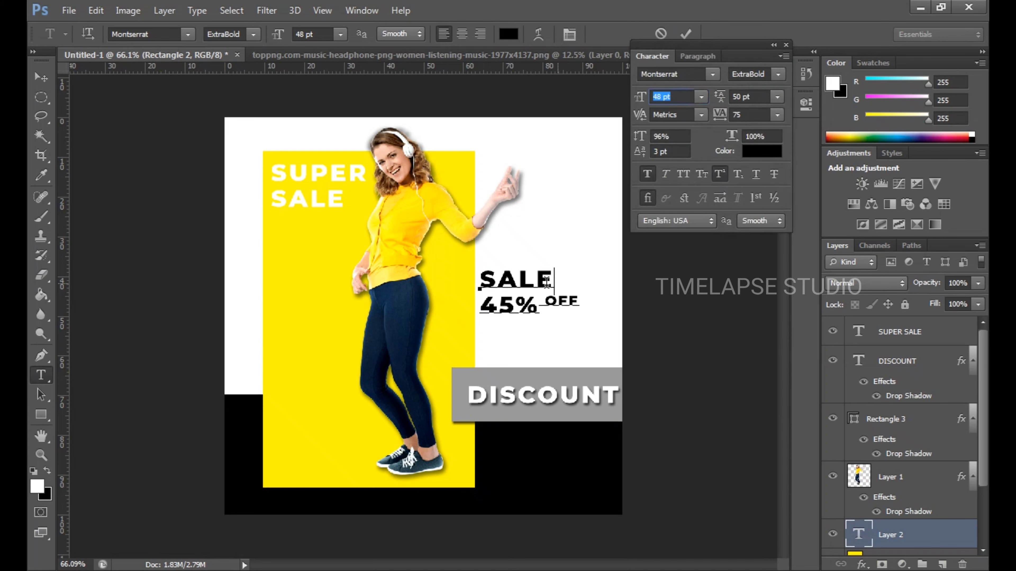
{"action": "left_click", "coordinate": [701, 97]}
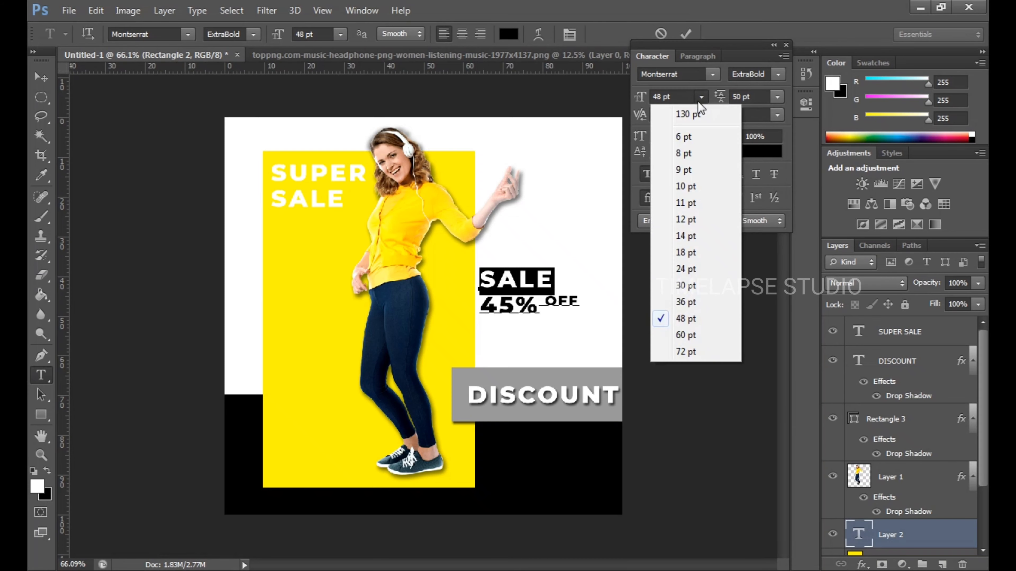
{"action": "double_click", "coordinate": [674, 97]}
{"action": "type", "text": "52"}
{"action": "key", "text": "Return"}
{"action": "key", "text": "Up"}
{"action": "key", "text": "Up"}
{"action": "key", "text": "Up"}
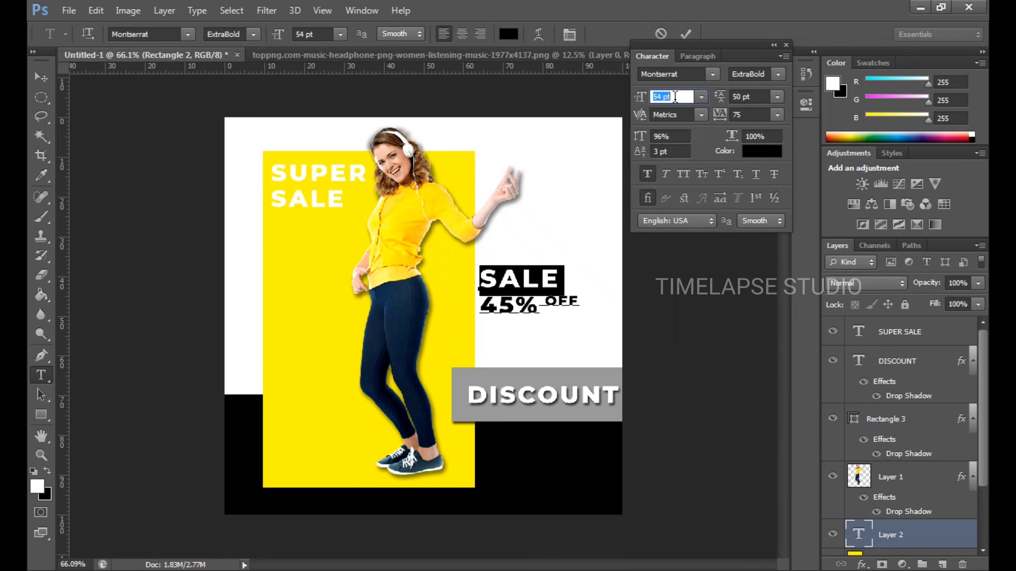
{"action": "key", "text": "Up"}
{"action": "key", "text": "Up"}
{"action": "key", "text": "Up"}
{"action": "key", "text": "Up"}
{"action": "key", "text": "Up"}
{"action": "key", "text": "Up"}
{"action": "key", "text": "Up"}
{"action": "key", "text": "Up"}
{"action": "key", "text": "Up"}
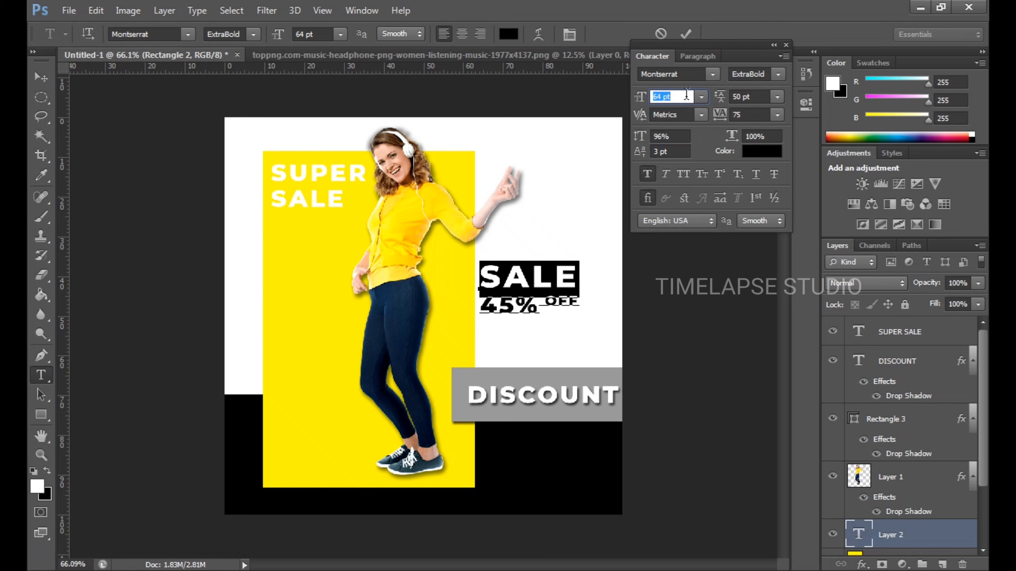
{"action": "left_click", "coordinate": [533, 309]}
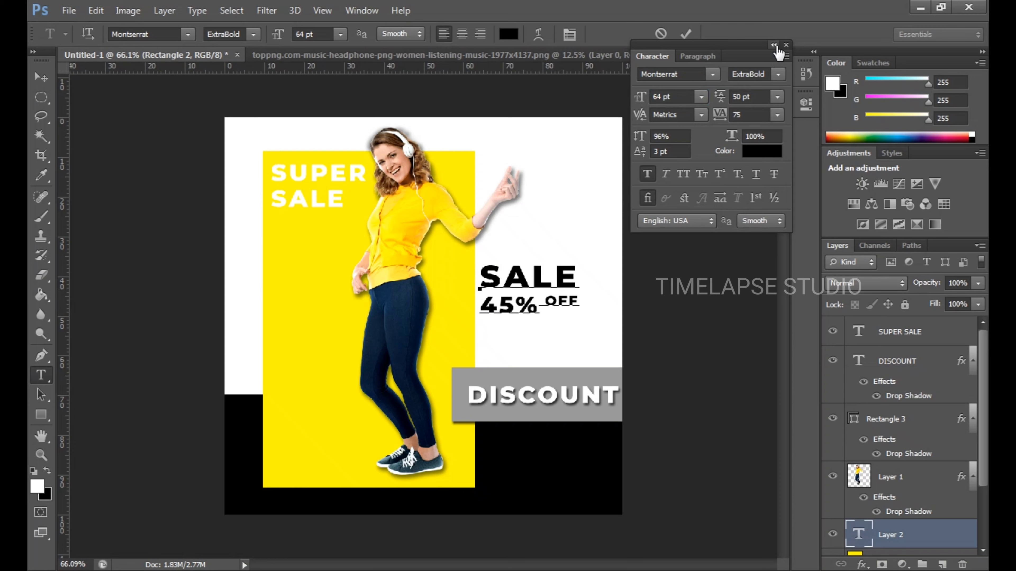
{"action": "left_click", "coordinate": [786, 44]}
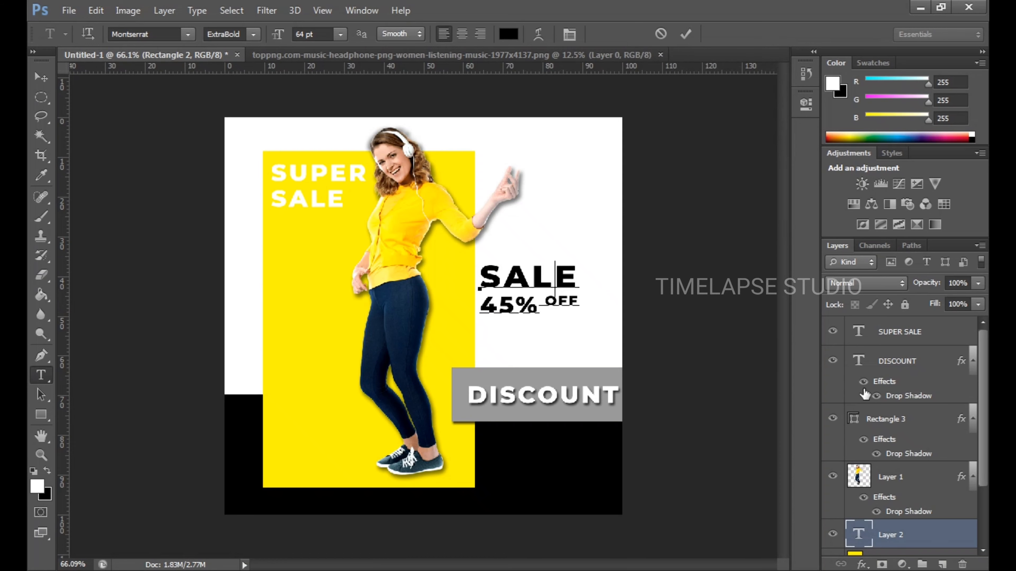
{"action": "left_click", "coordinate": [885, 543]}
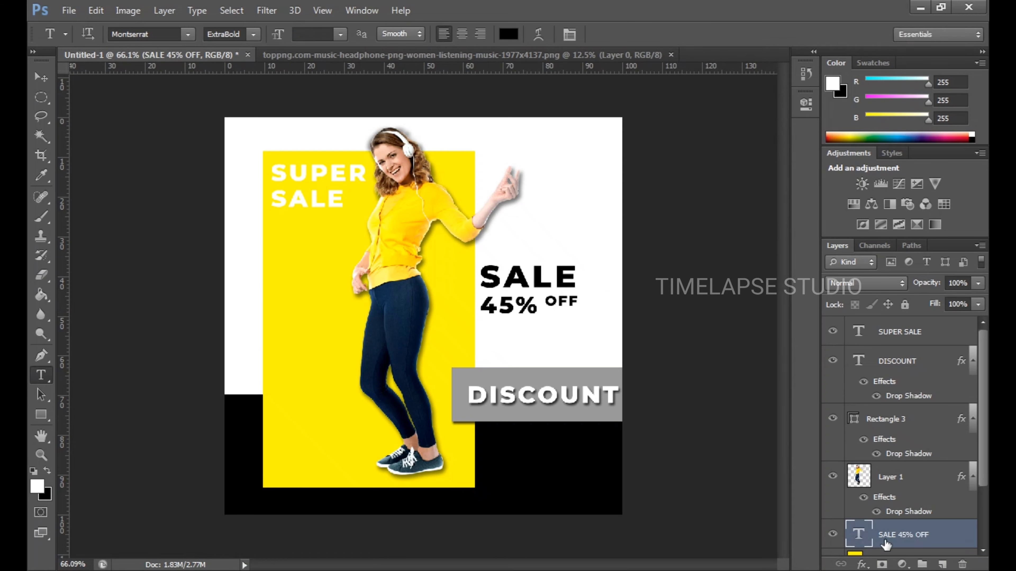
Step: Move the SALE 45% OFF block to the lower left of the yellow panel
{"action": "key", "text": "ctrl+plus"}
{"action": "key", "text": "v"}
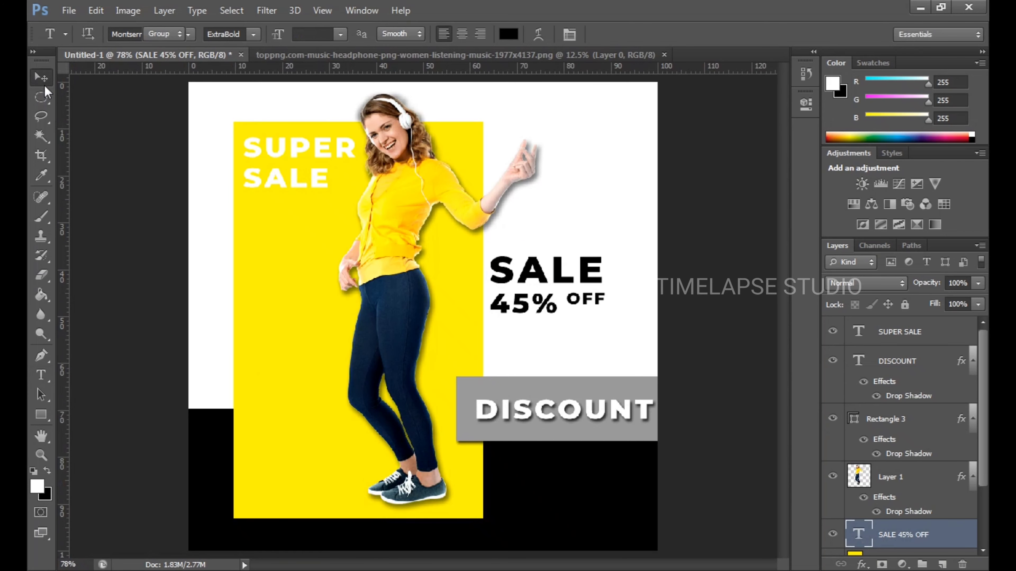
{"action": "mouse_move", "coordinate": [592, 283]}
{"action": "left_mouse_down"}
{"action": "mouse_move", "coordinate": [343, 464]}
{"action": "mouse_move", "coordinate": [350, 474]}
{"action": "left_mouse_up"}
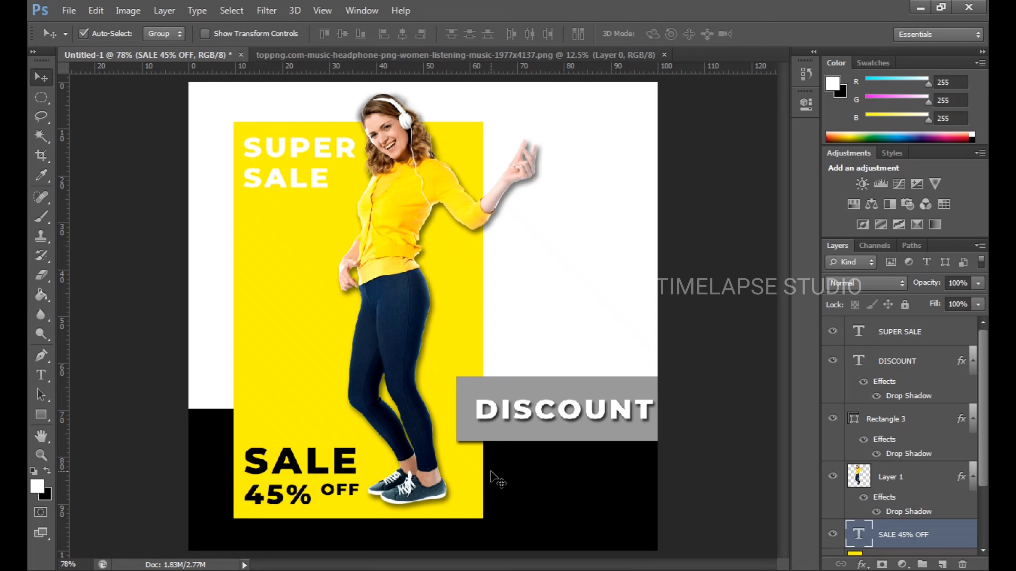
{"action": "left_click", "coordinate": [46, 376]}
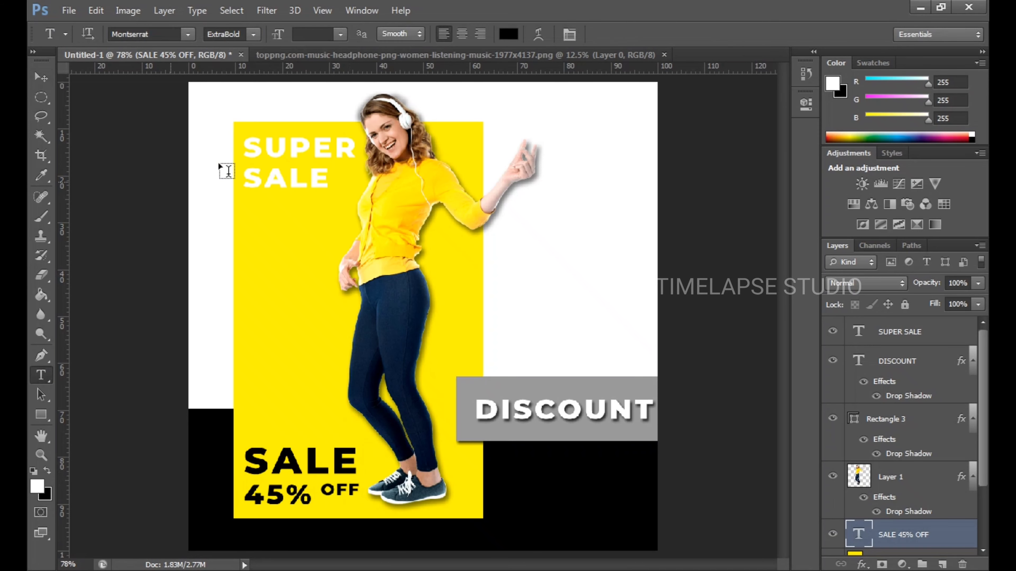
Step: Type FASHION HOUSE on the yellow panel and stack its layer above Layer 1
{"action": "left_click", "coordinate": [282, 360]}
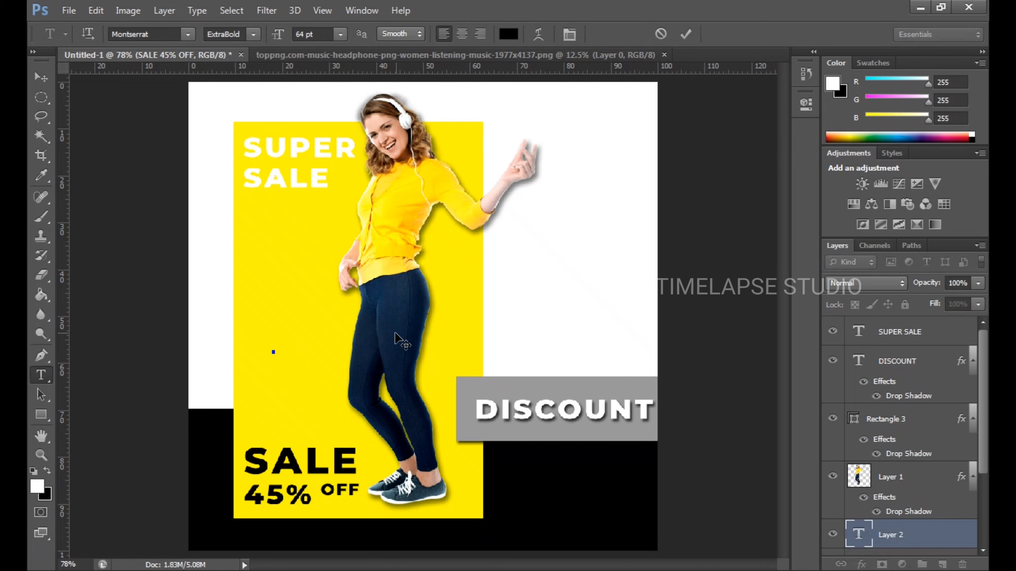
{"action": "type", "text": "FAS"}
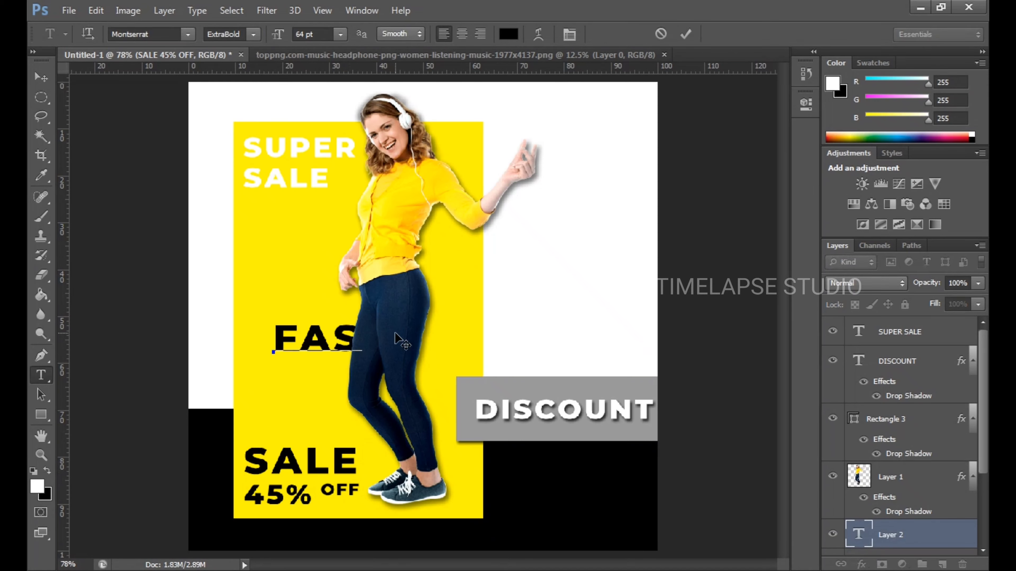
{"action": "type", "text": "HION "}
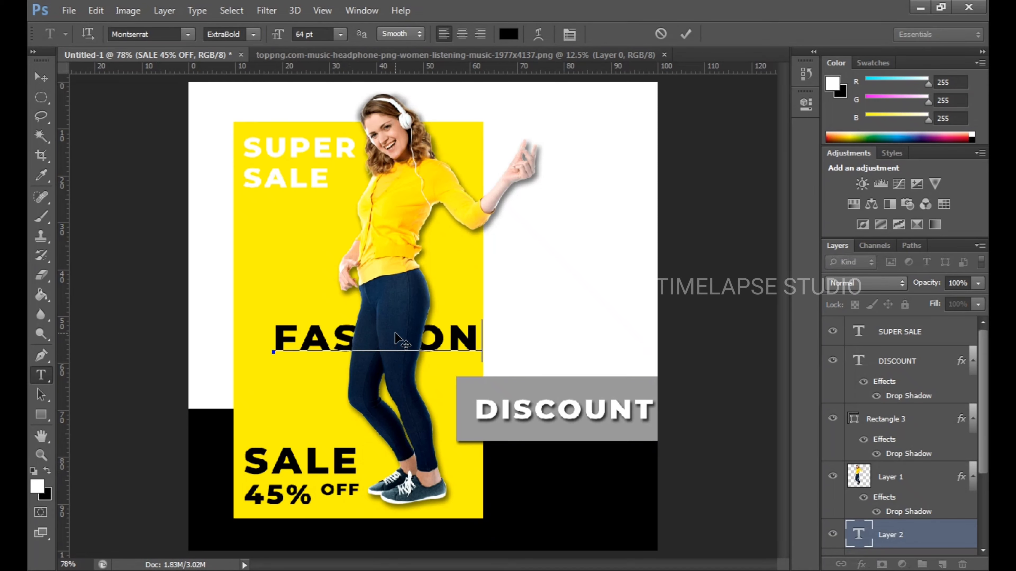
{"action": "type", "text": "HOUS"}
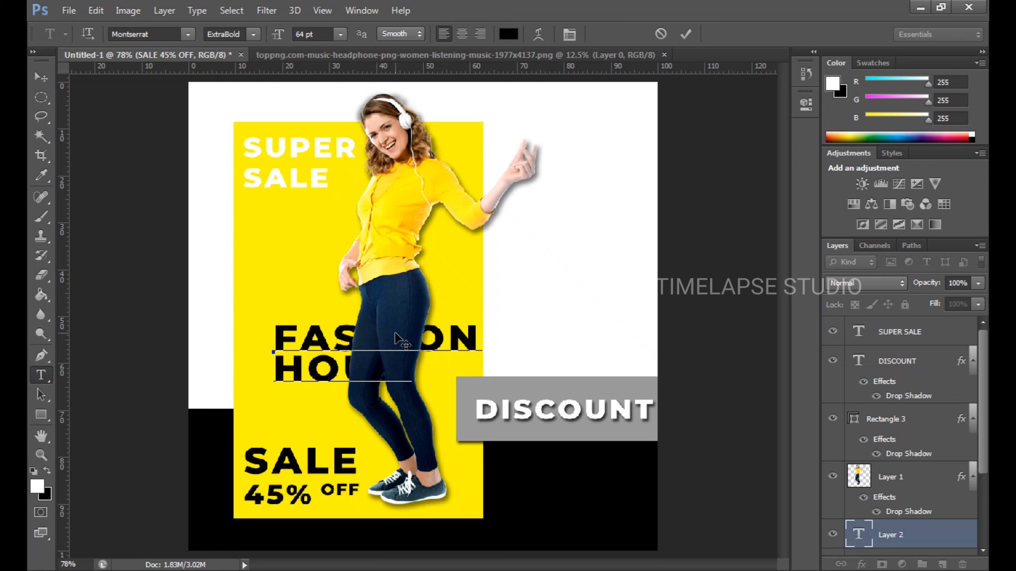
{"action": "type", "text": "E"}
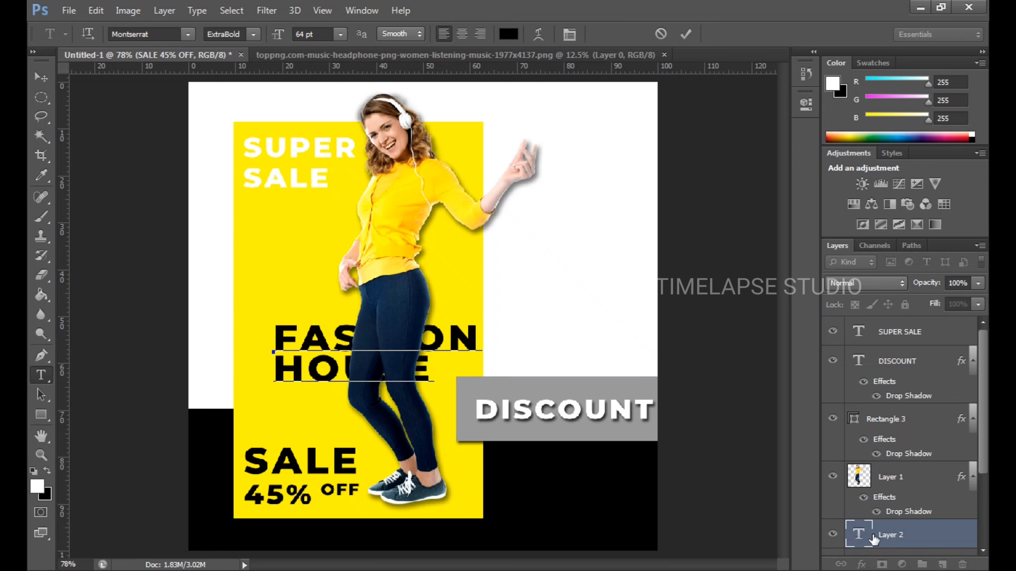
{"action": "left_click_drag", "start_coordinate": [872, 538], "coordinate": [869, 468]}
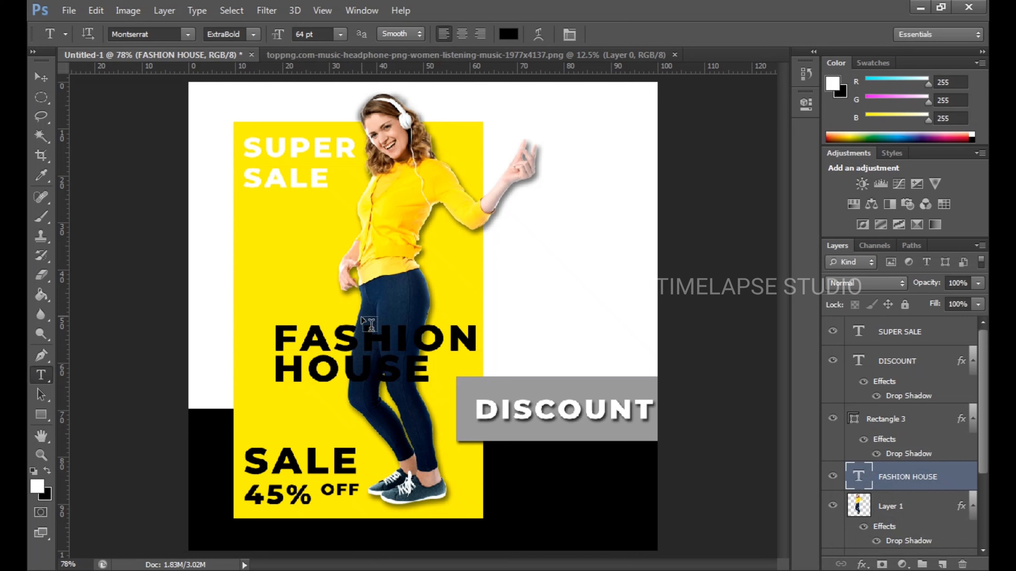
{"action": "left_click", "coordinate": [361, 333]}
{"action": "key", "text": "ctrl+a"}
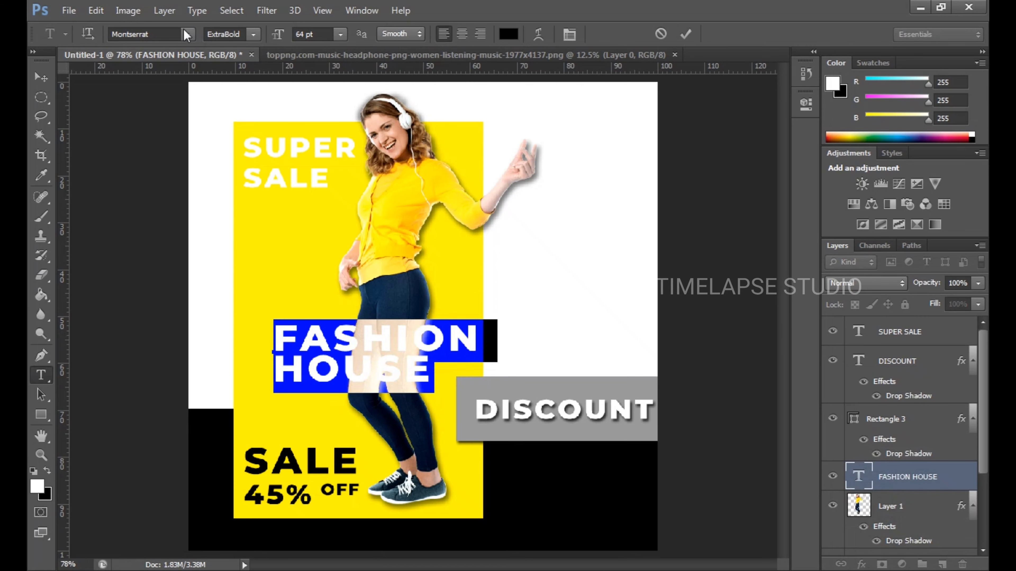
Step: Change the FASHION HOUSE font to Goffik-Outline
{"action": "left_click", "coordinate": [187, 34]}
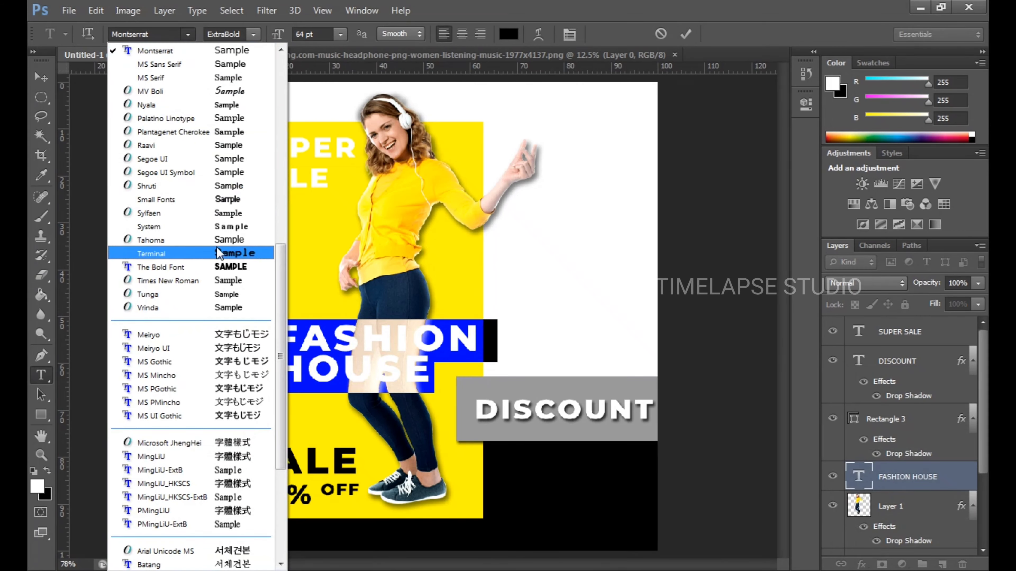
{"action": "scroll", "coordinate": [219, 252], "scroll_direction": "up", "scroll_amount": 1}
{"action": "scroll", "coordinate": [219, 252], "scroll_direction": "up", "scroll_amount": 1}
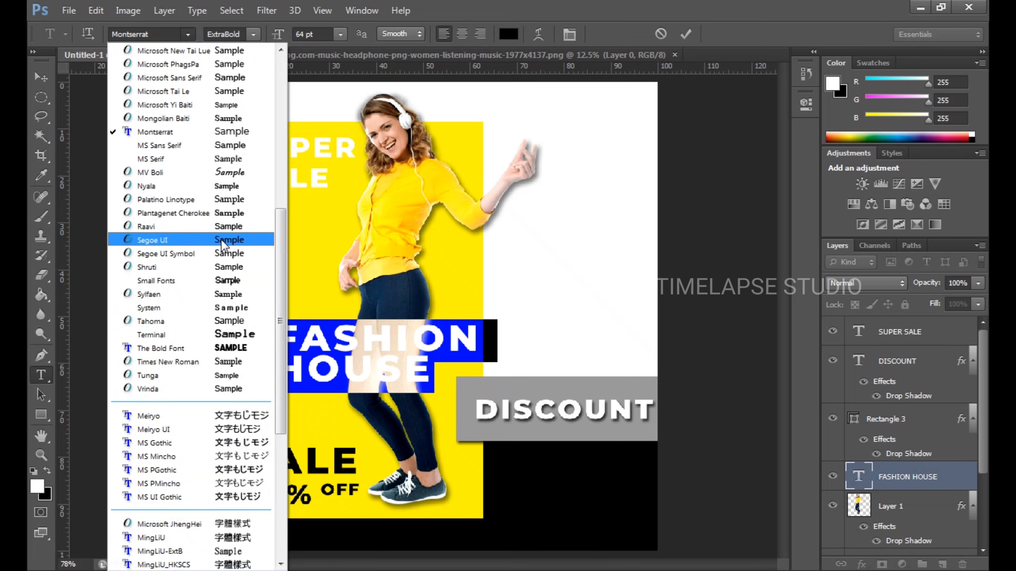
{"action": "scroll", "coordinate": [283, 302], "scroll_direction": "up", "scroll_amount": 1}
{"action": "scroll", "coordinate": [283, 302], "scroll_direction": "up", "scroll_amount": 3}
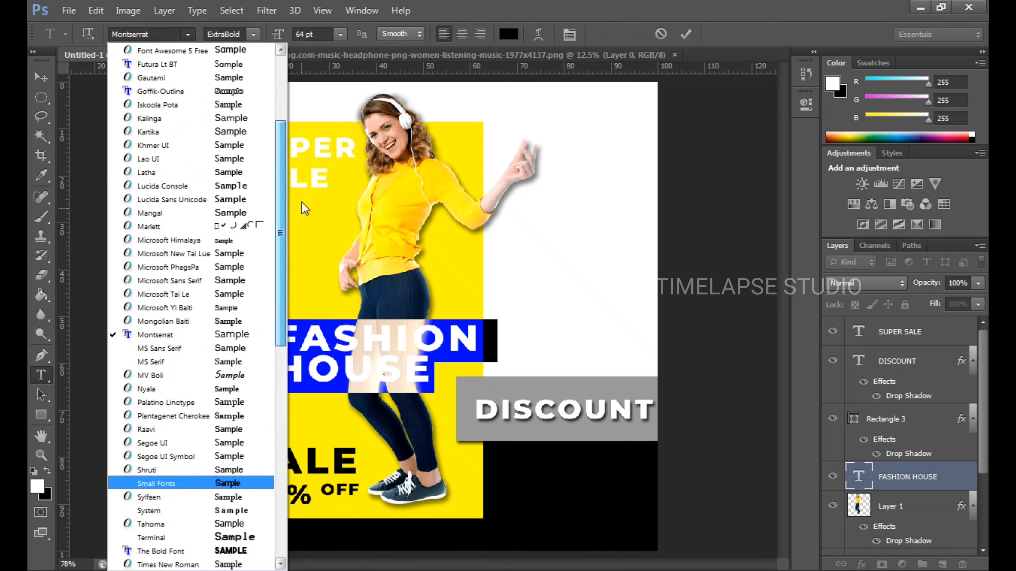
{"action": "scroll", "coordinate": [283, 302], "scroll_direction": "up", "scroll_amount": 2}
{"action": "left_click", "coordinate": [215, 146]}
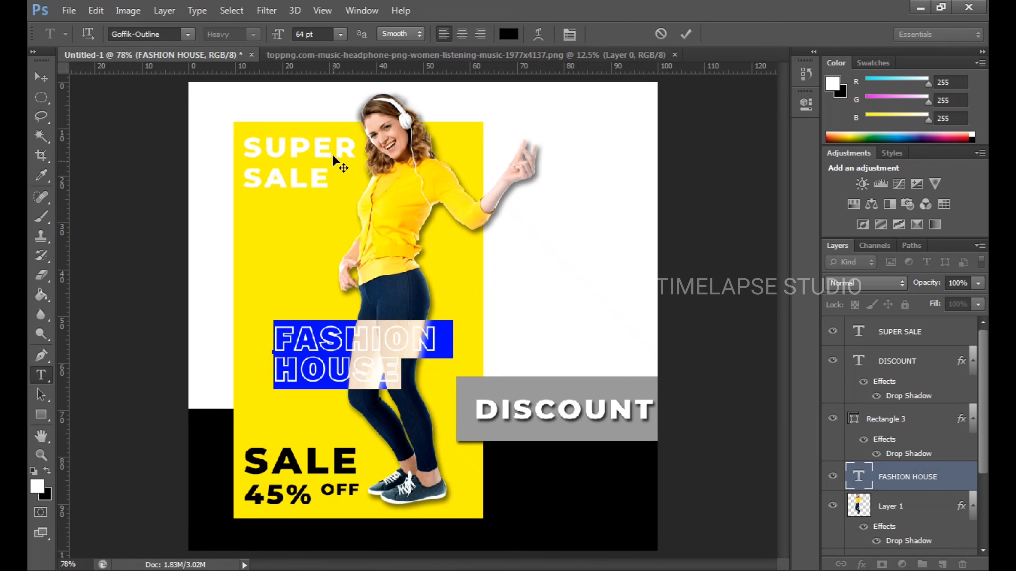
Step: Raise FASHION HOUSE to 75 pt and centre-align its lines
{"action": "left_click", "coordinate": [317, 34]}
{"action": "scroll", "coordinate": [317, 33], "scroll_direction": "up", "scroll_amount": 1}
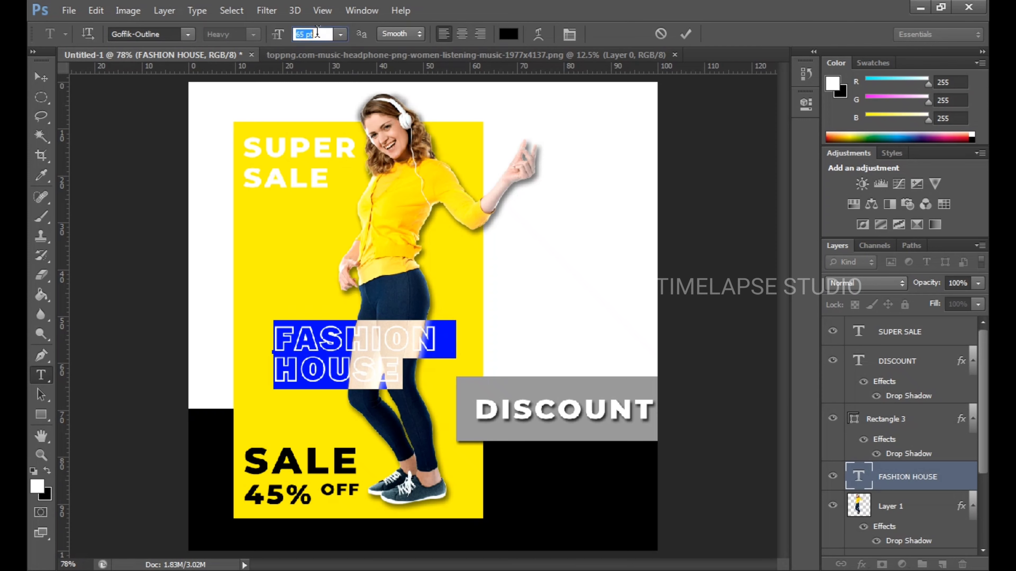
{"action": "scroll", "coordinate": [317, 34], "scroll_direction": "up", "scroll_amount": 2}
{"action": "scroll", "coordinate": [317, 34], "scroll_direction": "up", "scroll_amount": 2}
{"action": "scroll", "coordinate": [317, 32], "scroll_direction": "up", "scroll_amount": 3}
{"action": "scroll", "coordinate": [317, 32], "scroll_direction": "up", "scroll_amount": 2}
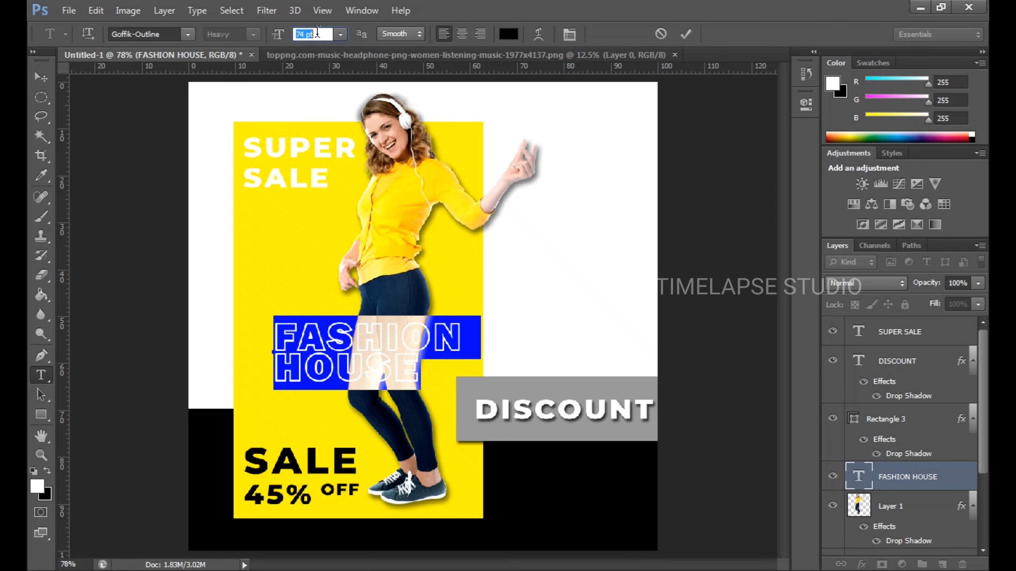
{"action": "scroll", "coordinate": [317, 32], "scroll_direction": "up", "scroll_amount": 1}
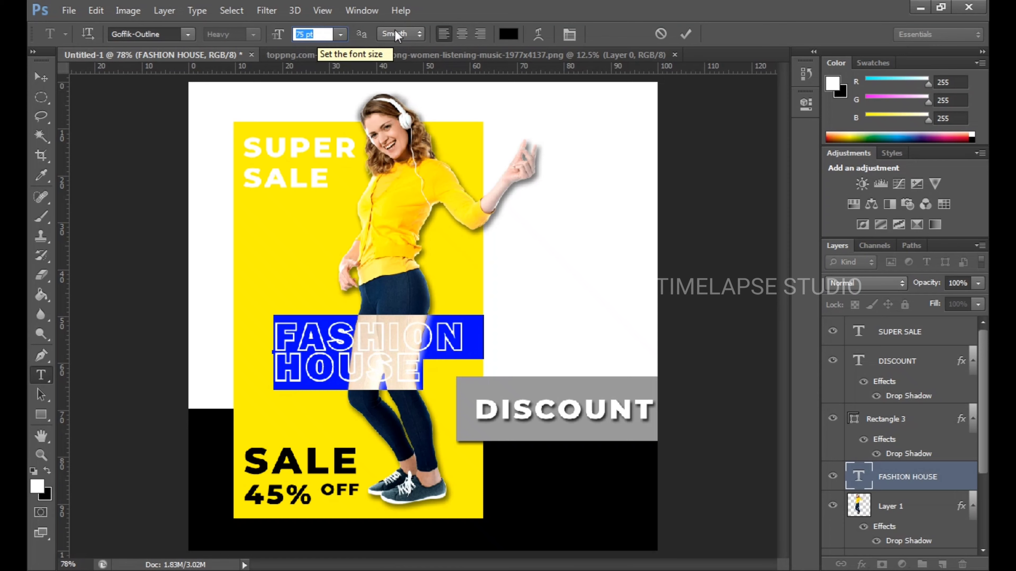
{"action": "left_click", "coordinate": [461, 34]}
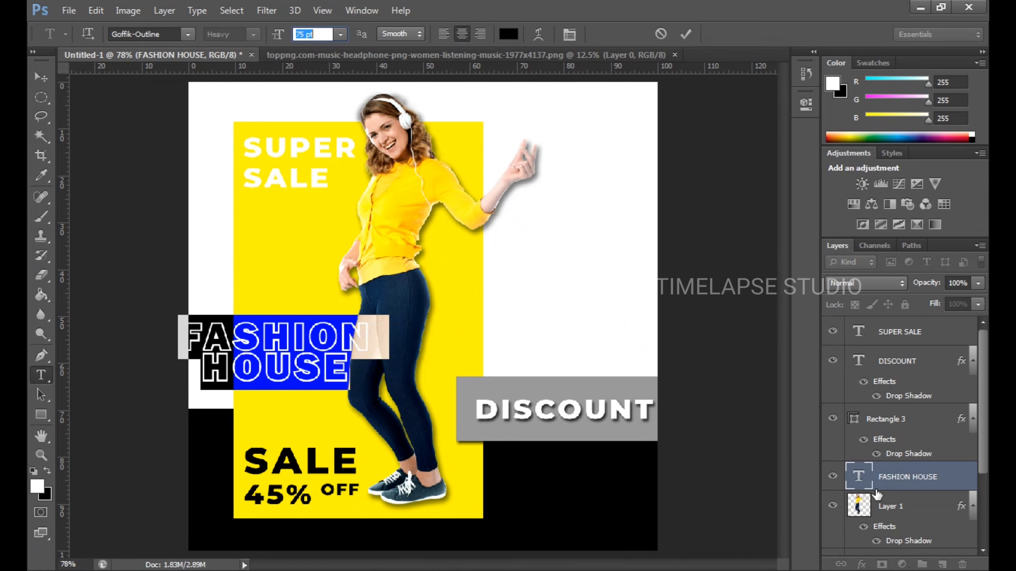
{"action": "key", "text": "ctrl+Return"}
Step: Set the FASHION HOUSE text colour to white
{"action": "double_click", "coordinate": [858, 486]}
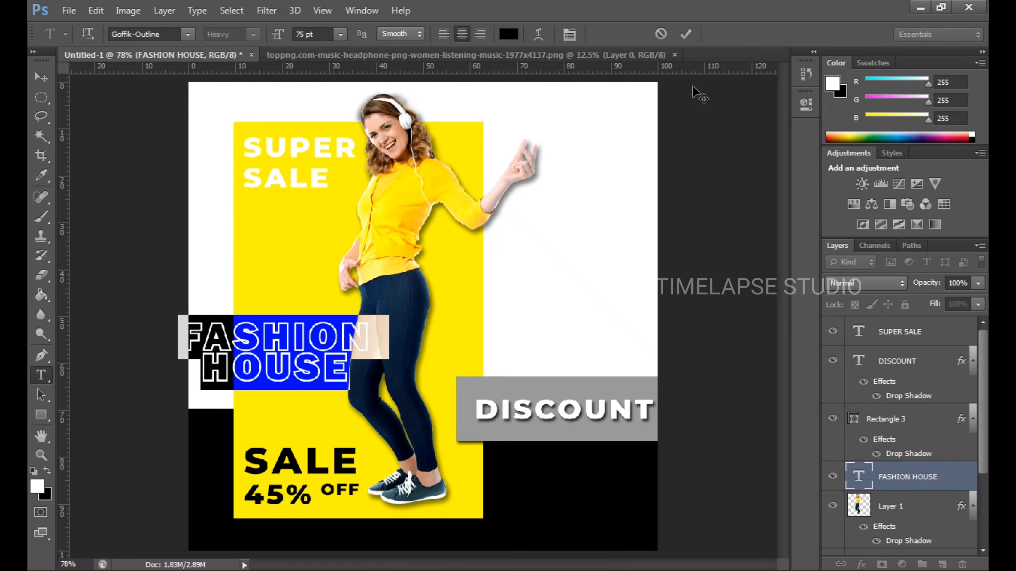
{"action": "left_click", "coordinate": [508, 34]}
{"action": "left_click", "coordinate": [582, 181]}
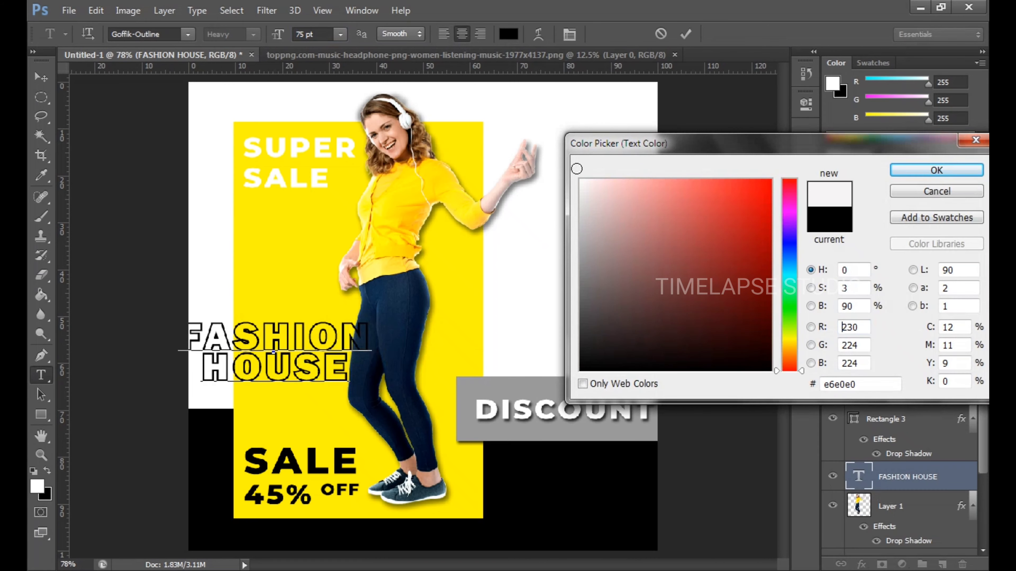
{"action": "left_click", "coordinate": [936, 170]}
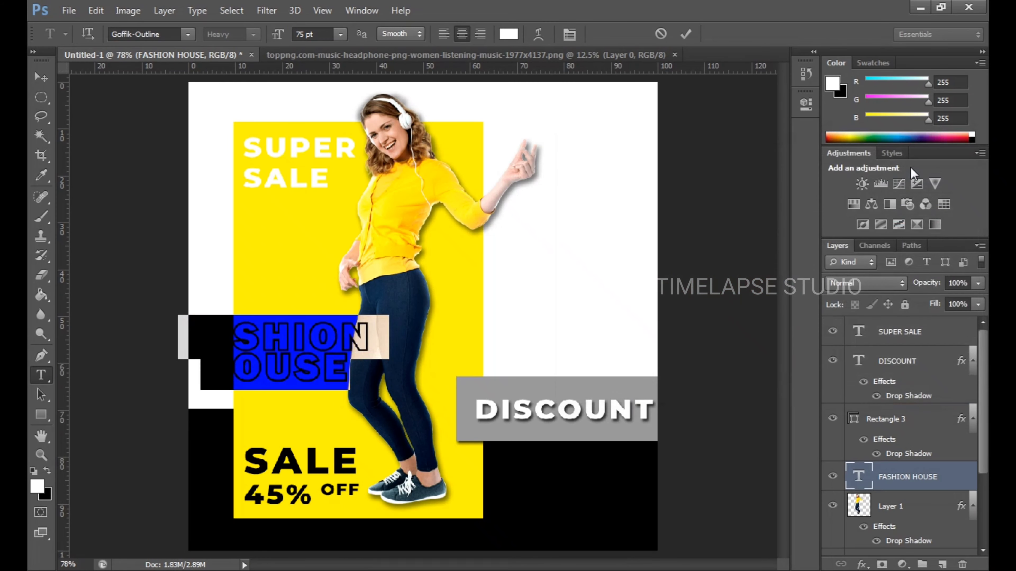
Step: Move FASHION HOUSE toward the centre of the yellow panel
{"action": "left_click", "coordinate": [41, 77]}
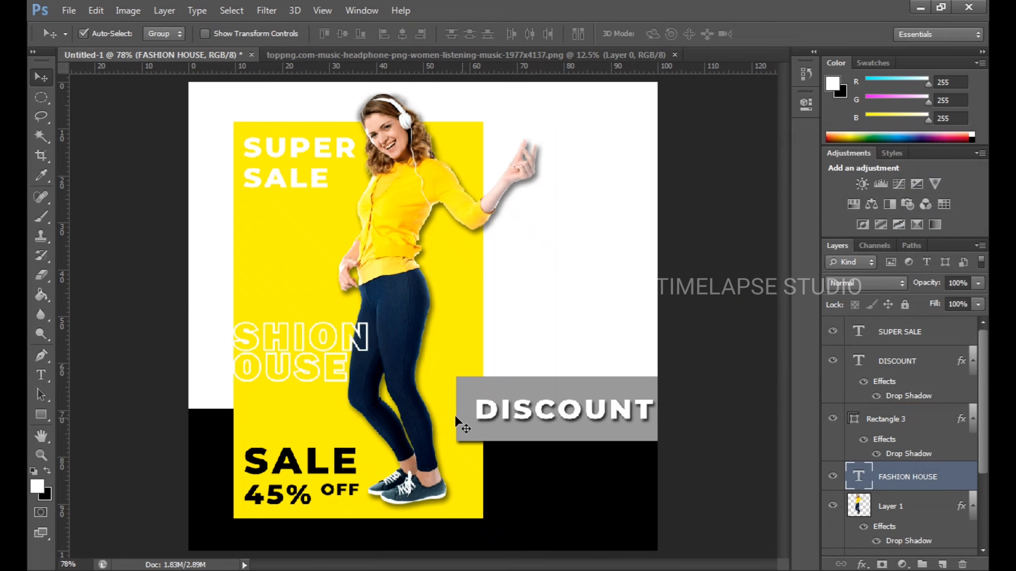
{"action": "left_click_drag", "start_coordinate": [368, 336], "coordinate": [474, 354]}
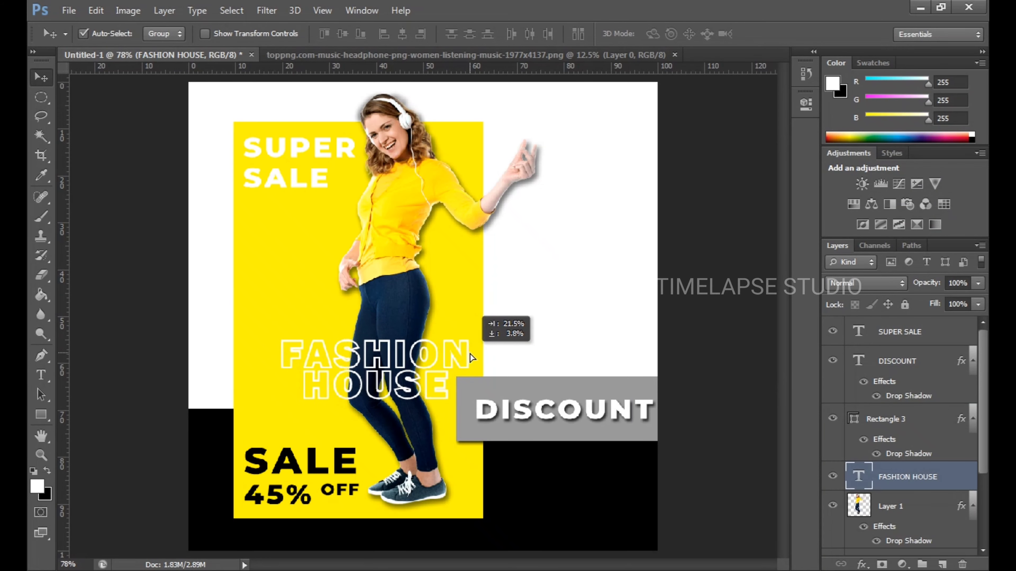
{"action": "left_click_drag", "start_coordinate": [474, 354], "coordinate": [467, 355]}
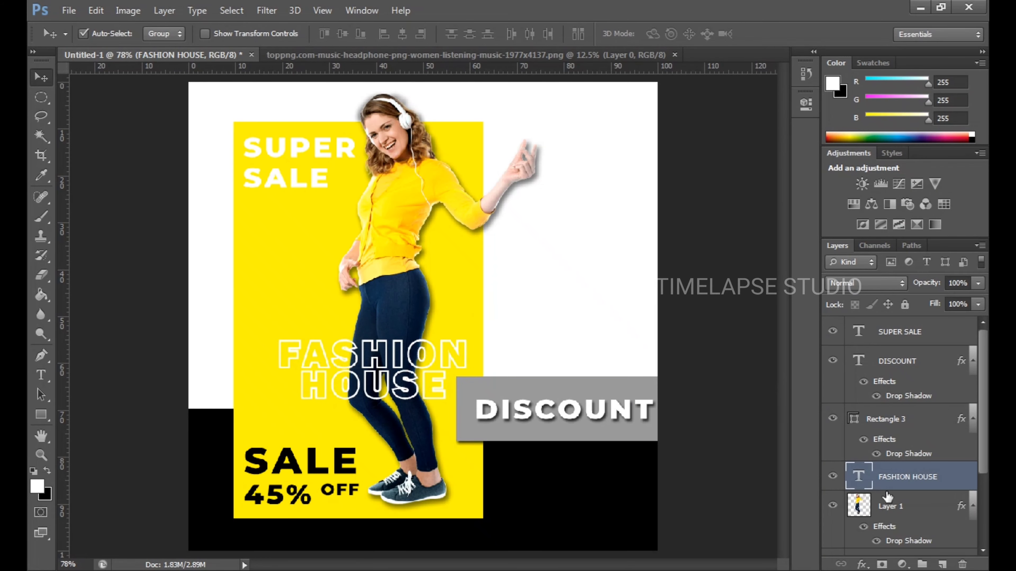
Step: Set FASHION HOUSE letter tracking to 200 and shift it slightly left
{"action": "double_click", "coordinate": [860, 483]}
{"action": "left_click", "coordinate": [569, 34]}
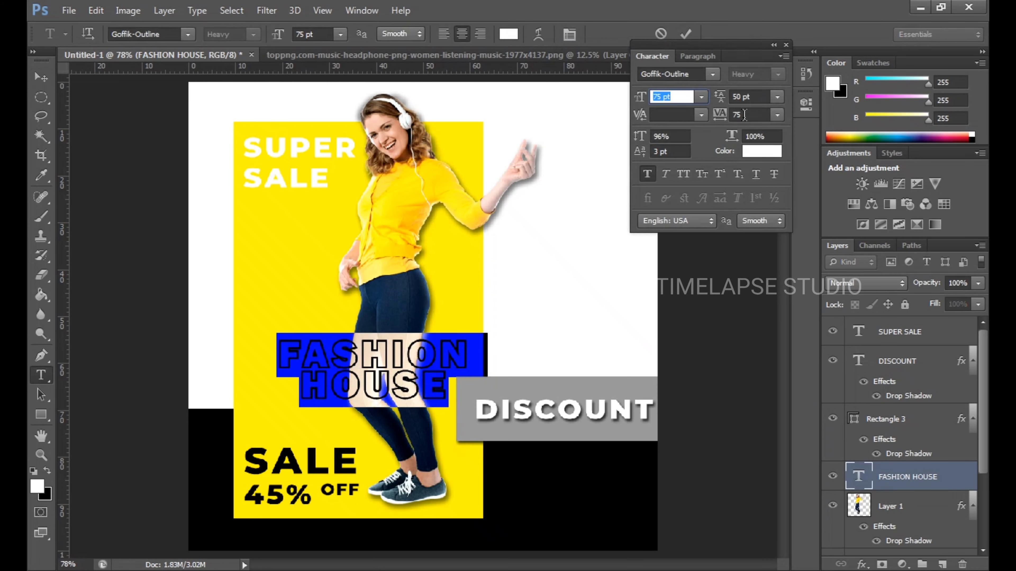
{"action": "left_click", "coordinate": [764, 113]}
{"action": "key", "text": "Up"}
{"action": "key", "text": "Up"}
{"action": "key", "text": "Up"}
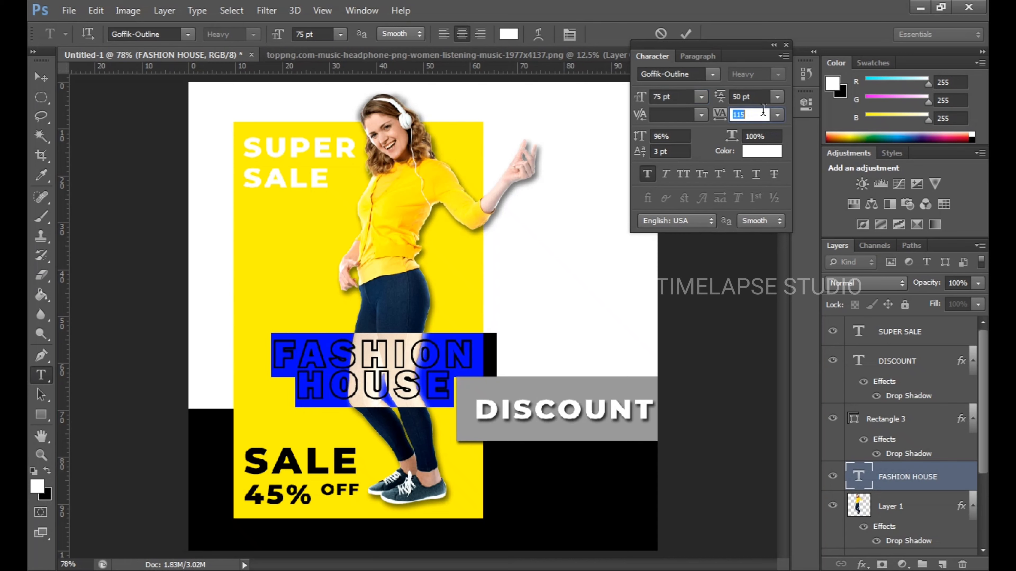
{"action": "key", "text": "Up"}
{"action": "key", "text": "Up"}
{"action": "key", "text": "Up"}
{"action": "key", "text": "Up"}
{"action": "key", "text": "Up"}
{"action": "key", "text": "Up"}
{"action": "key", "text": "Up"}
{"action": "key", "text": "Up"}
{"action": "key", "text": "Up"}
{"action": "key", "text": "Up"}
{"action": "key", "text": "Up"}
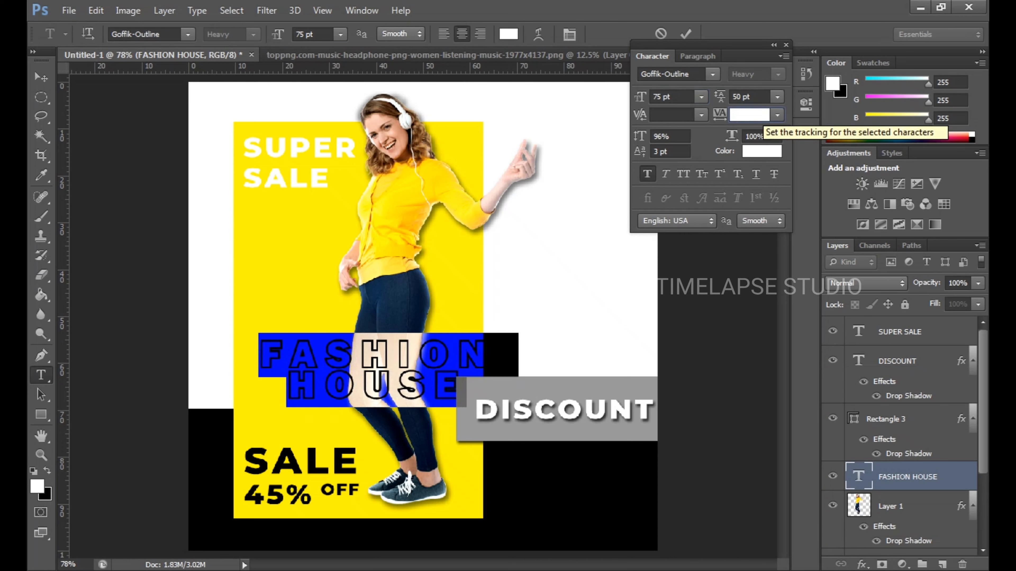
{"action": "type", "text": "200"}
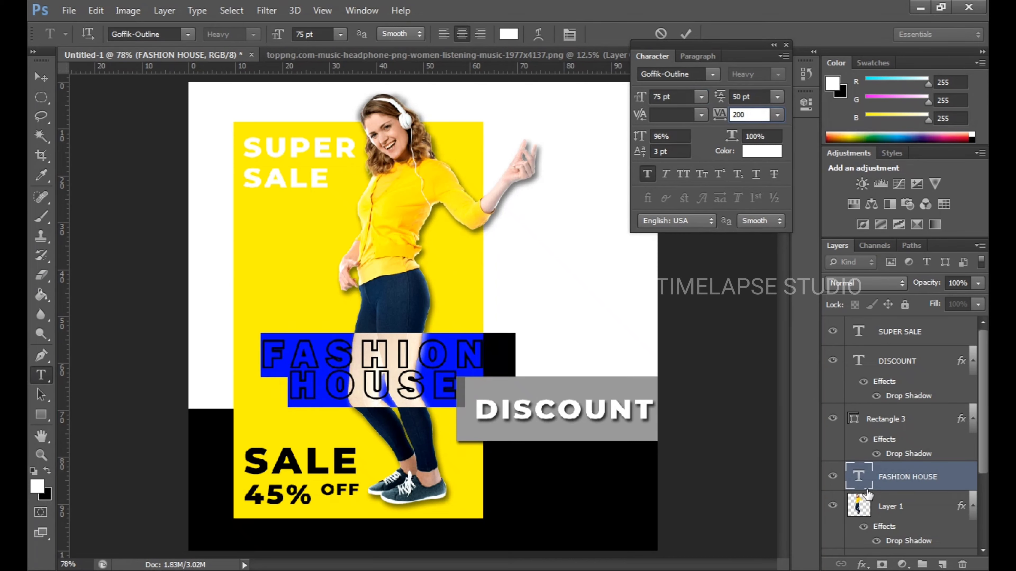
{"action": "key", "text": "ctrl+Return"}
{"action": "key", "text": "v"}
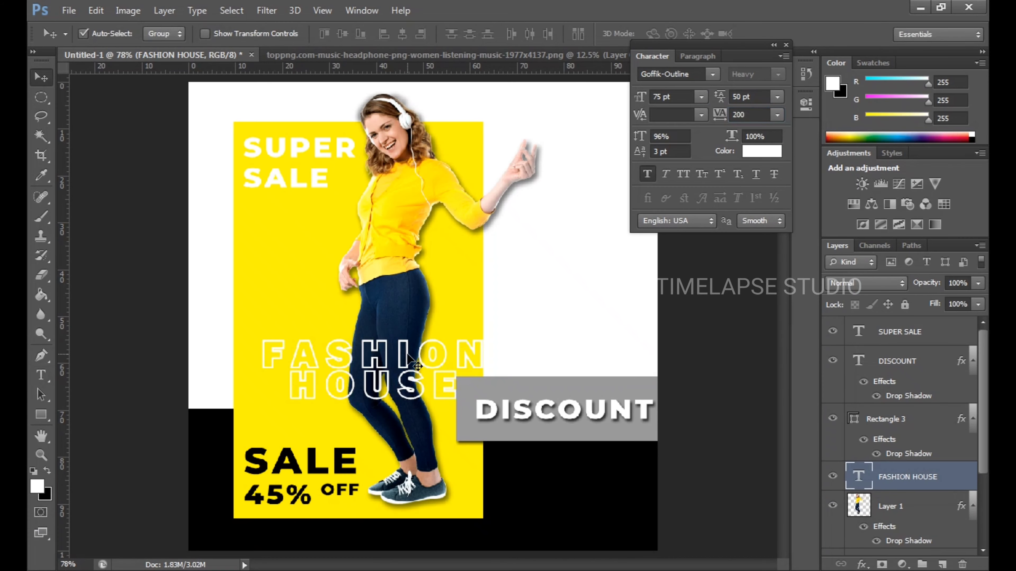
{"action": "left_click_drag", "start_coordinate": [408, 354], "coordinate": [399, 351]}
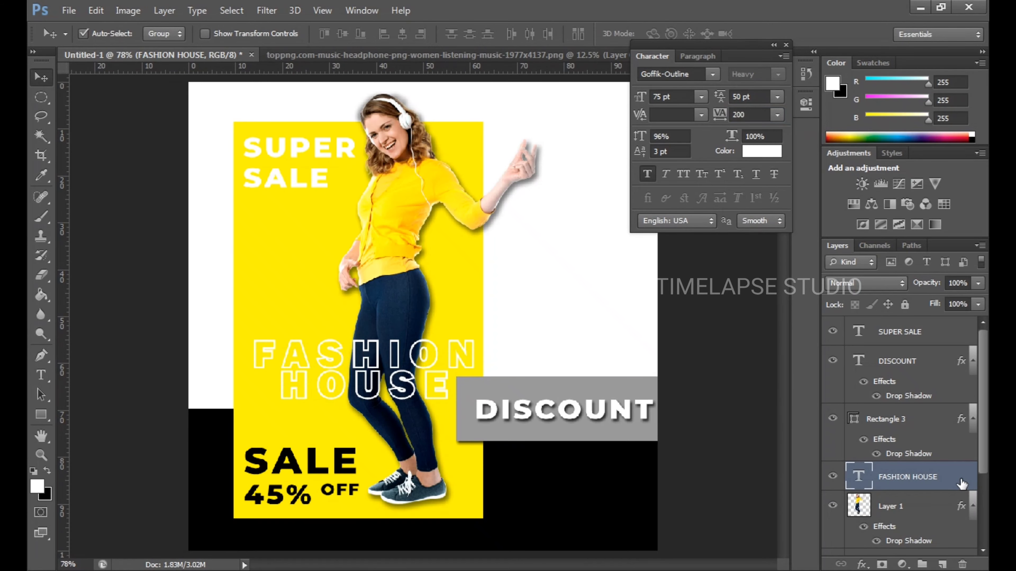
Step: Add a Drop Shadow layer style to FASHION HOUSE
{"action": "double_click", "coordinate": [962, 484]}
{"action": "left_click", "coordinate": [516, 444]}
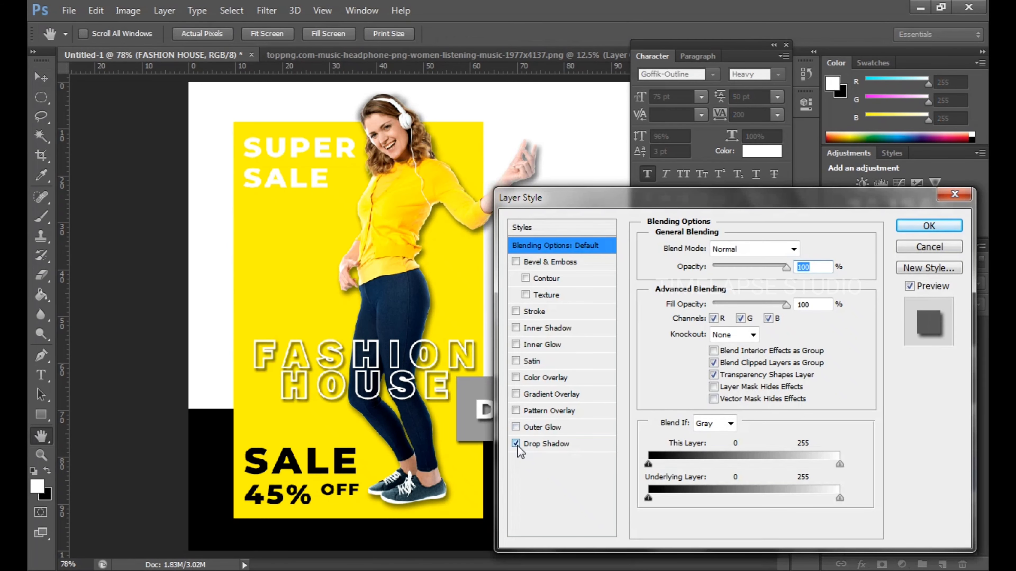
{"action": "left_click", "coordinate": [924, 226]}
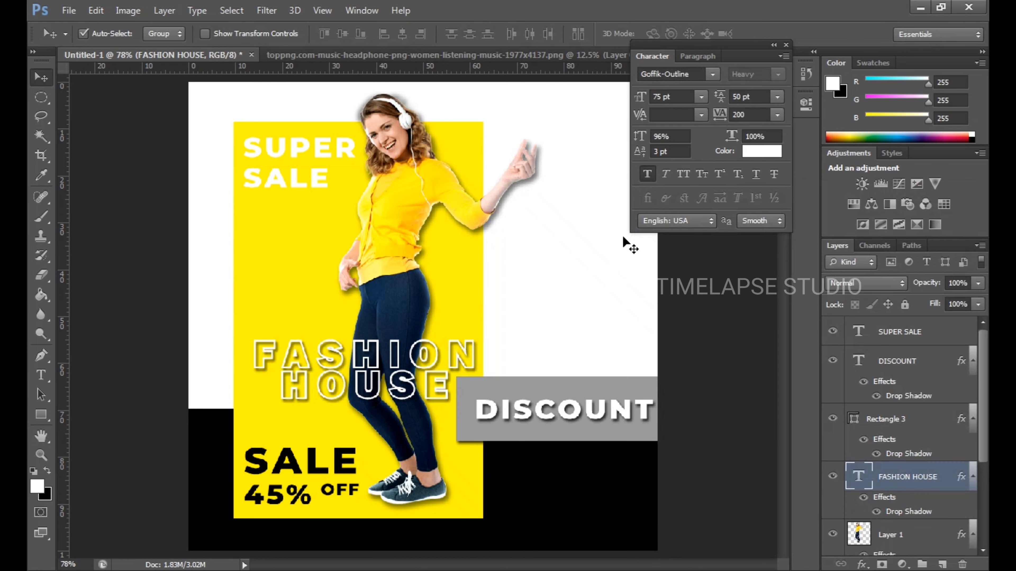
{"action": "left_click", "coordinate": [785, 45]}
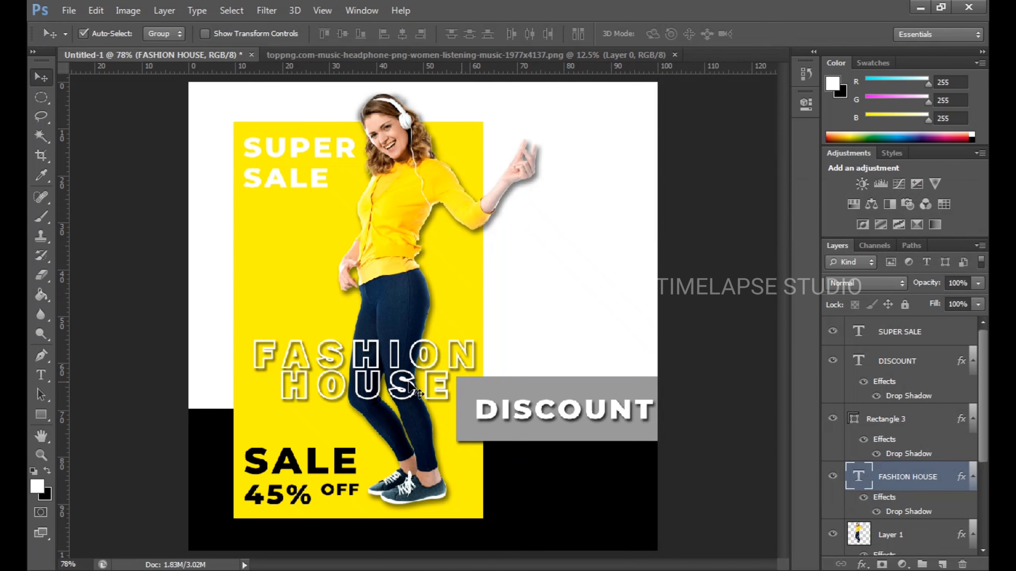
Step: Draw a thin yellow stripe down from the top edge and duplicate it to the right
{"action": "left_click", "coordinate": [41, 415]}
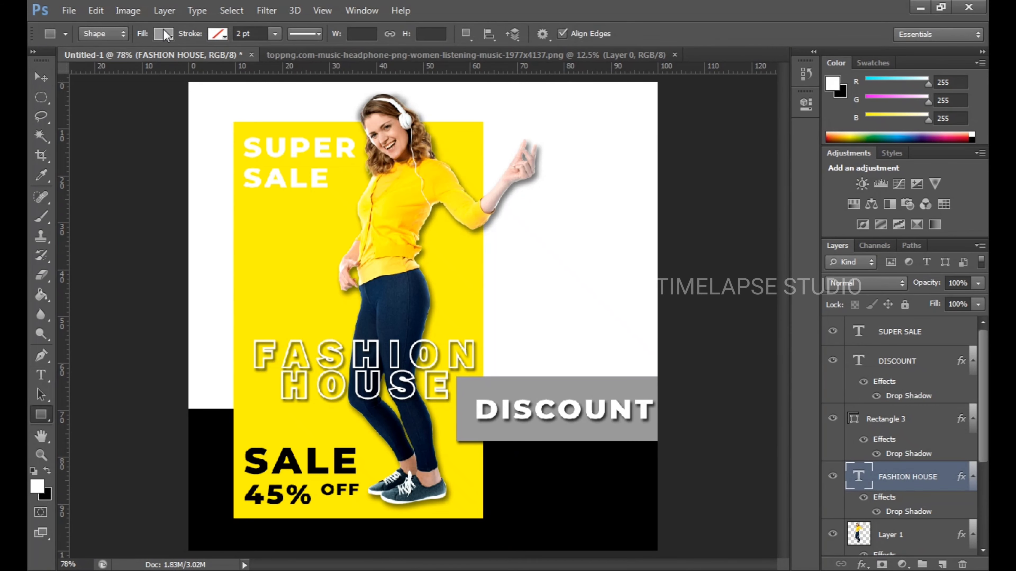
{"action": "left_click", "coordinate": [164, 34]}
{"action": "left_click", "coordinate": [99, 106]}
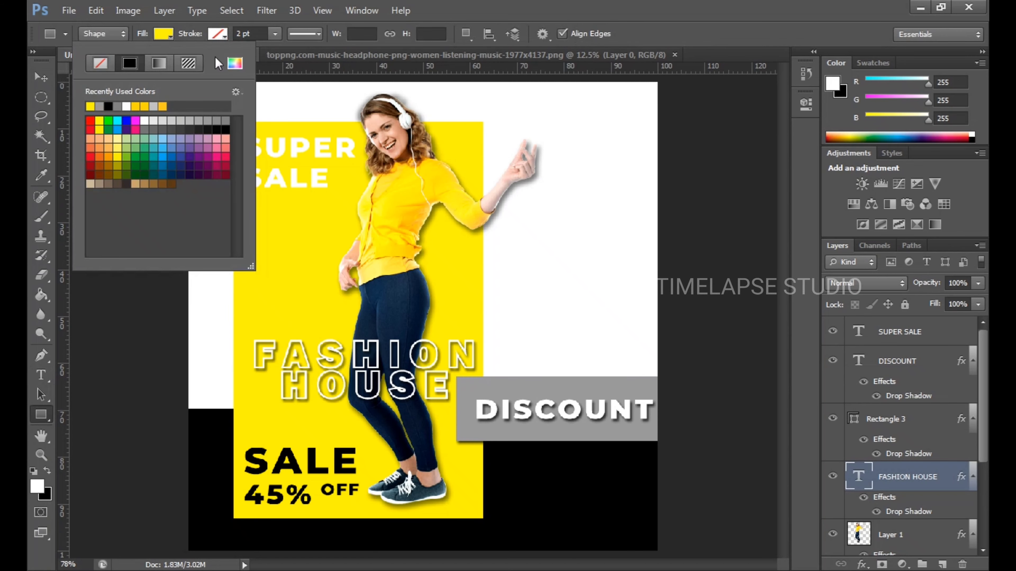
{"action": "left_click", "coordinate": [954, 460]}
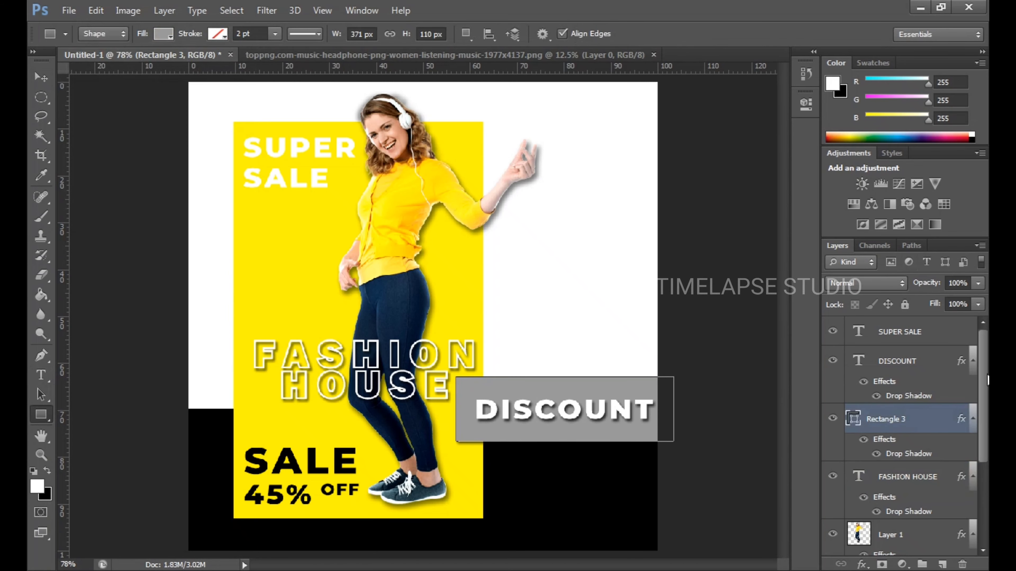
{"action": "left_click", "coordinate": [942, 335]}
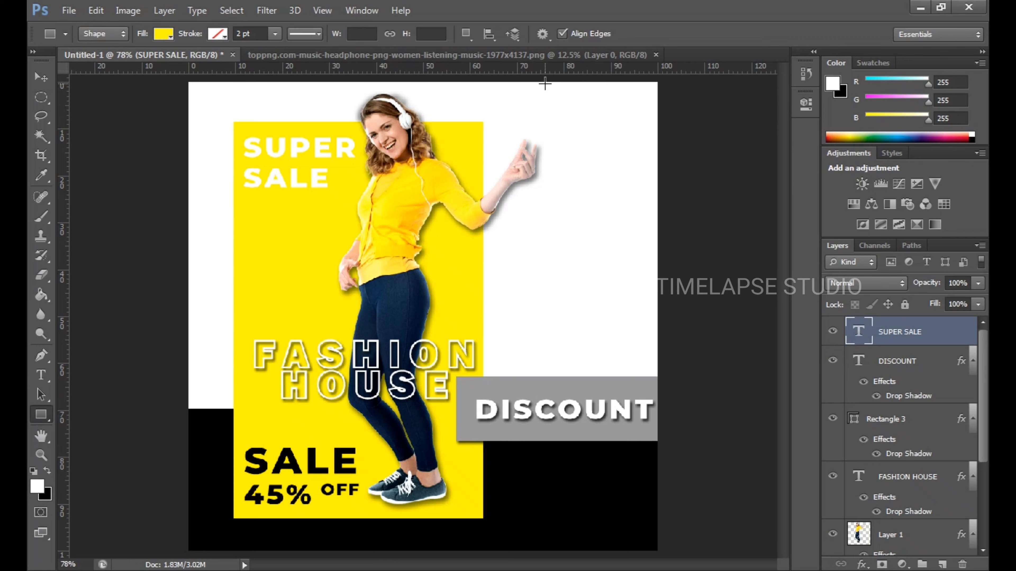
{"action": "mouse_move", "coordinate": [546, 79]}
{"action": "left_mouse_down"}
{"action": "mouse_move", "coordinate": [555, 210]}
{"action": "mouse_move", "coordinate": [551, 180]}
{"action": "left_mouse_up"}
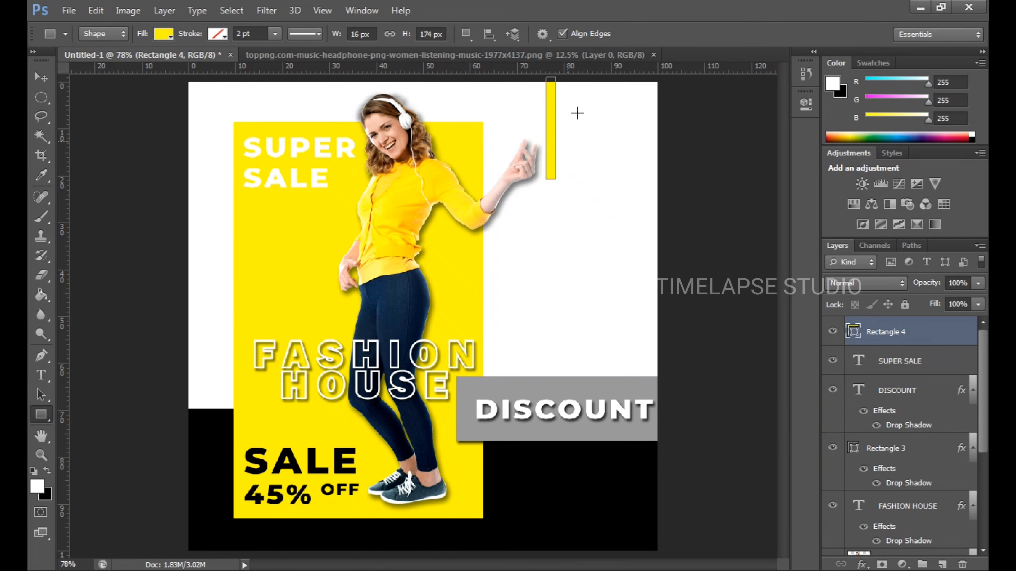
{"action": "left_click", "coordinate": [41, 76]}
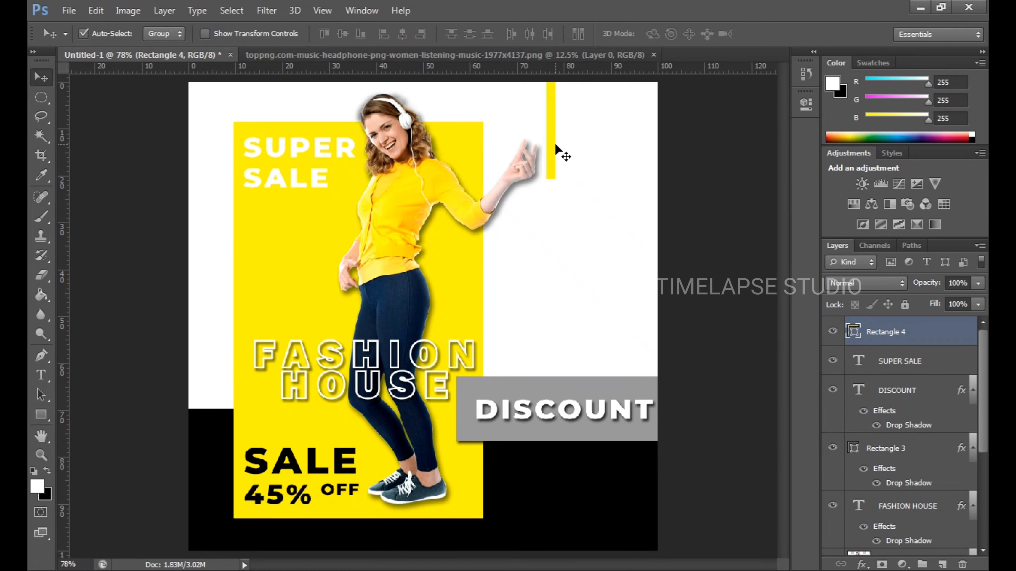
{"action": "left_click_drag", "start_coordinate": [548, 152], "coordinate": [593, 158]}
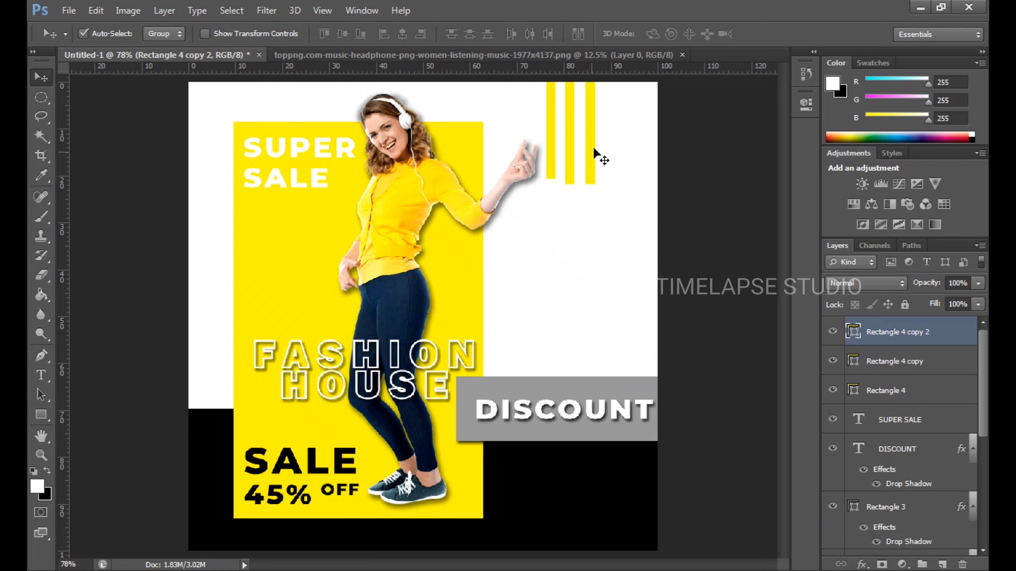
Step: Link the three Rectangle 4 stripe layers together
{"action": "left_click", "coordinate": [915, 364], "text": "shift"}
{"action": "left_click", "coordinate": [911, 394], "text": "shift"}
{"action": "right_click", "coordinate": [912, 395]}
{"action": "left_click", "coordinate": [709, 256]}
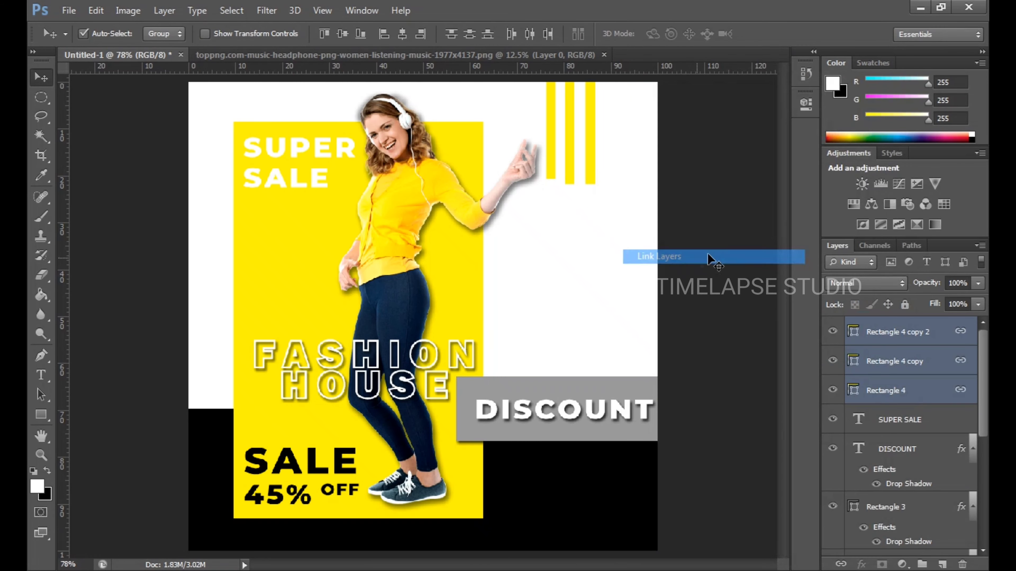
{"action": "double_click", "coordinate": [926, 342]}
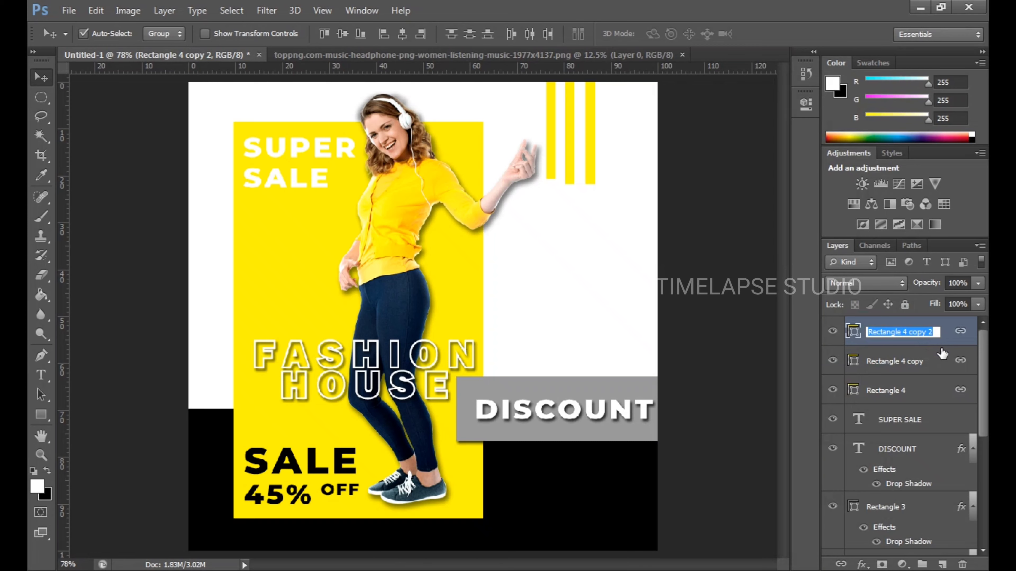
{"action": "key", "text": "Return"}
Step: Add a Drop Shadow to the top stripe and copy its layer style
{"action": "double_click", "coordinate": [947, 332]}
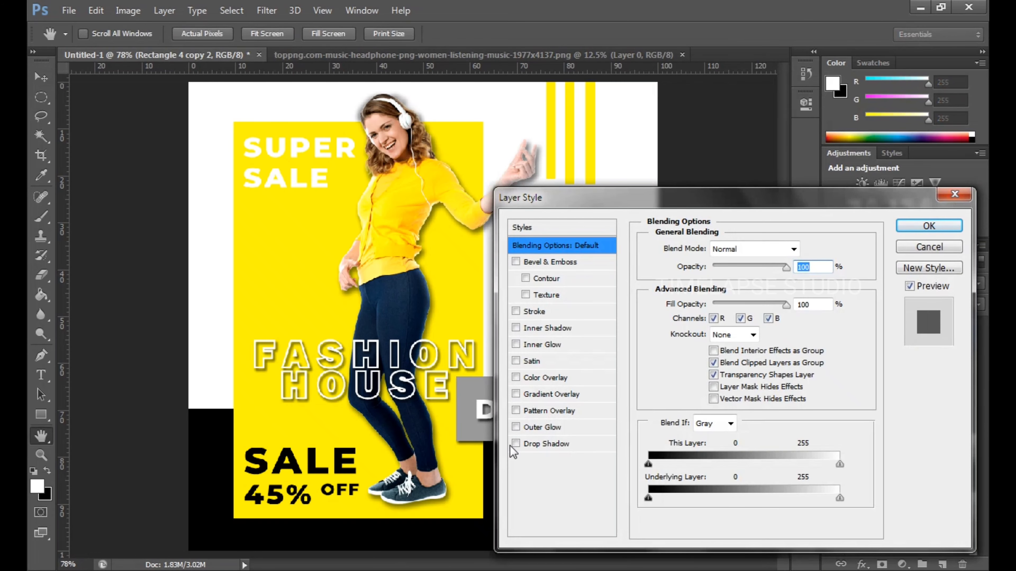
{"action": "left_click", "coordinate": [516, 444]}
{"action": "left_click", "coordinate": [928, 226]}
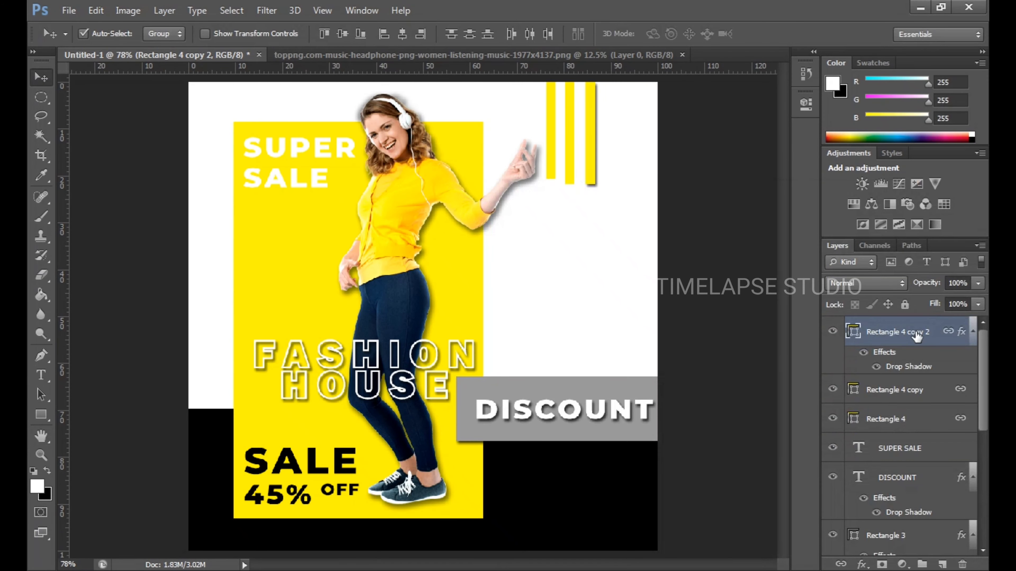
{"action": "right_click", "coordinate": [916, 335]}
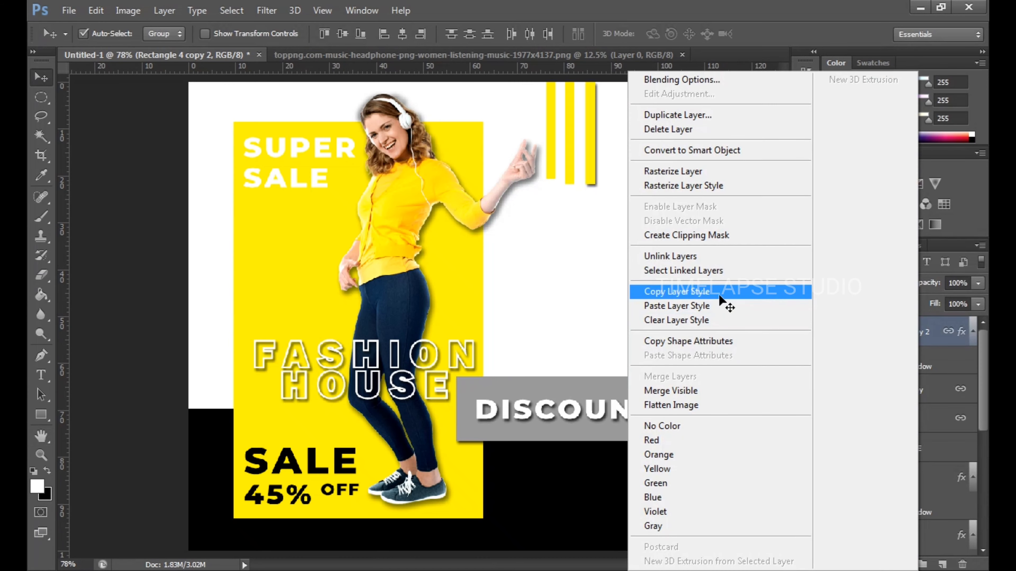
{"action": "left_click", "coordinate": [719, 295]}
Step: Paste the drop shadow style onto Rectangle 4 copy and Rectangle 4
{"action": "left_click", "coordinate": [927, 388]}
{"action": "right_click", "coordinate": [928, 389]}
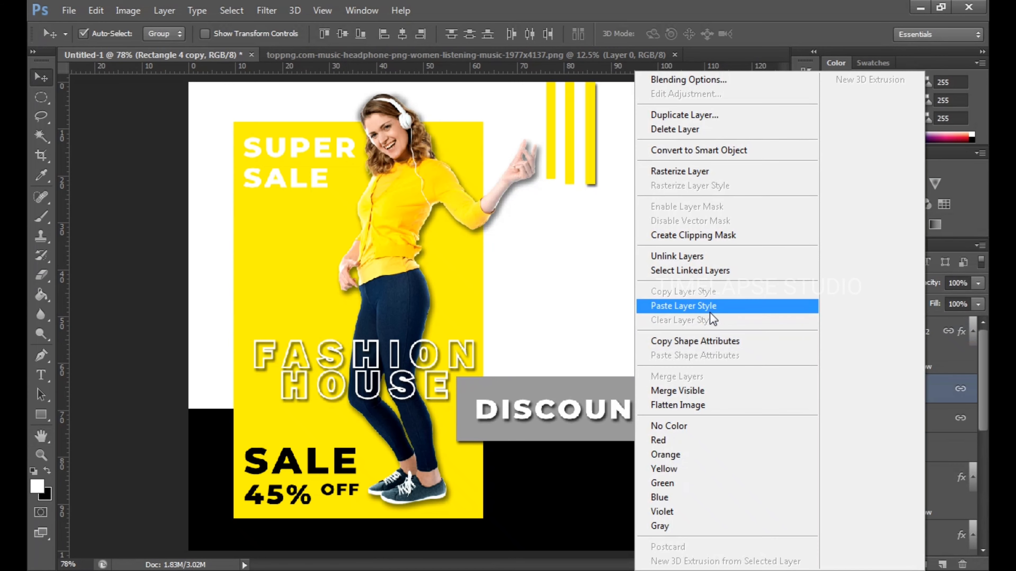
{"action": "left_click", "coordinate": [709, 311]}
{"action": "left_click", "coordinate": [906, 445]}
{"action": "right_click", "coordinate": [906, 445]}
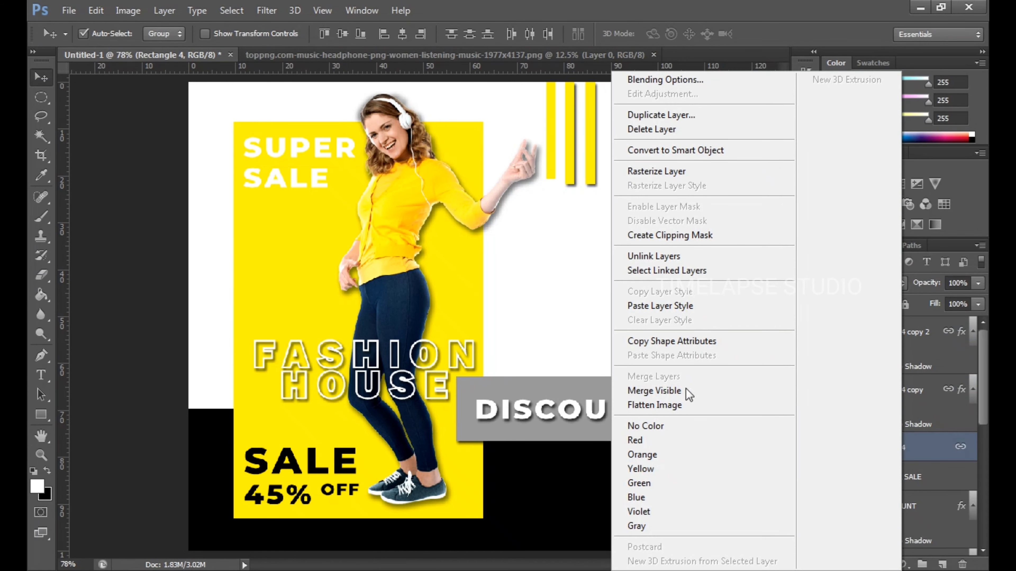
{"action": "left_click", "coordinate": [684, 308]}
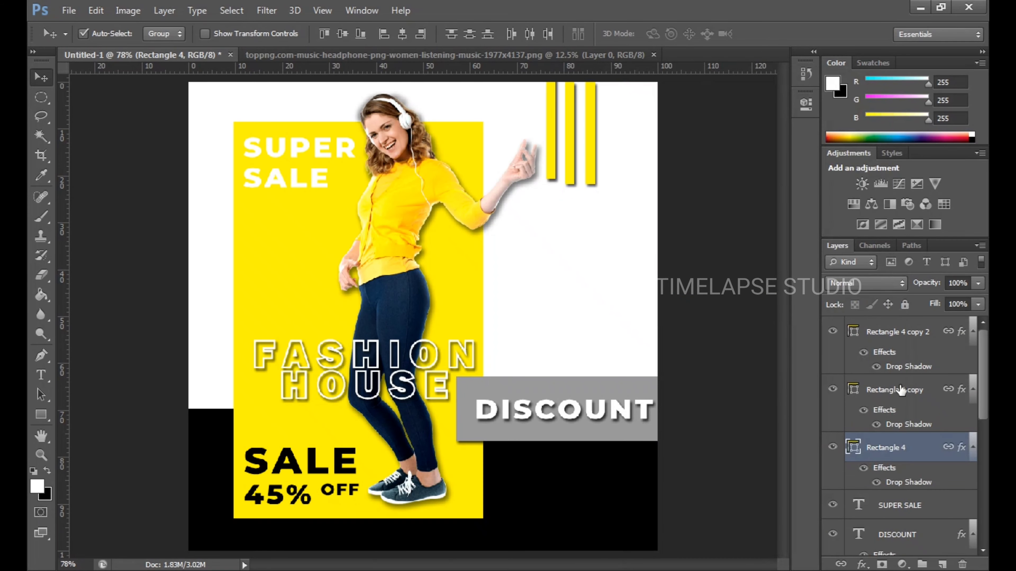
{"action": "left_click", "coordinate": [589, 148]}
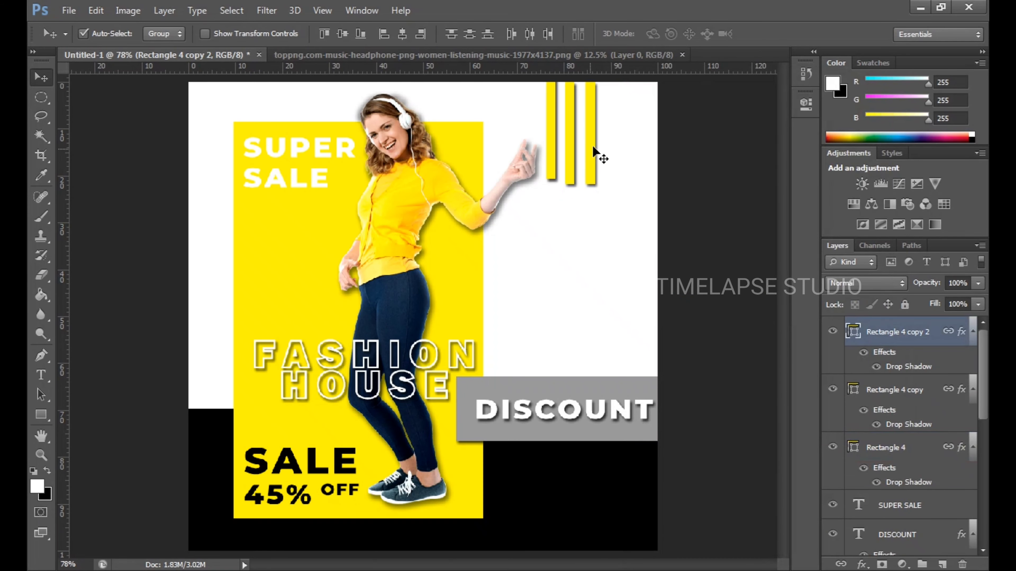
{"action": "key", "text": "ctrl+t"}
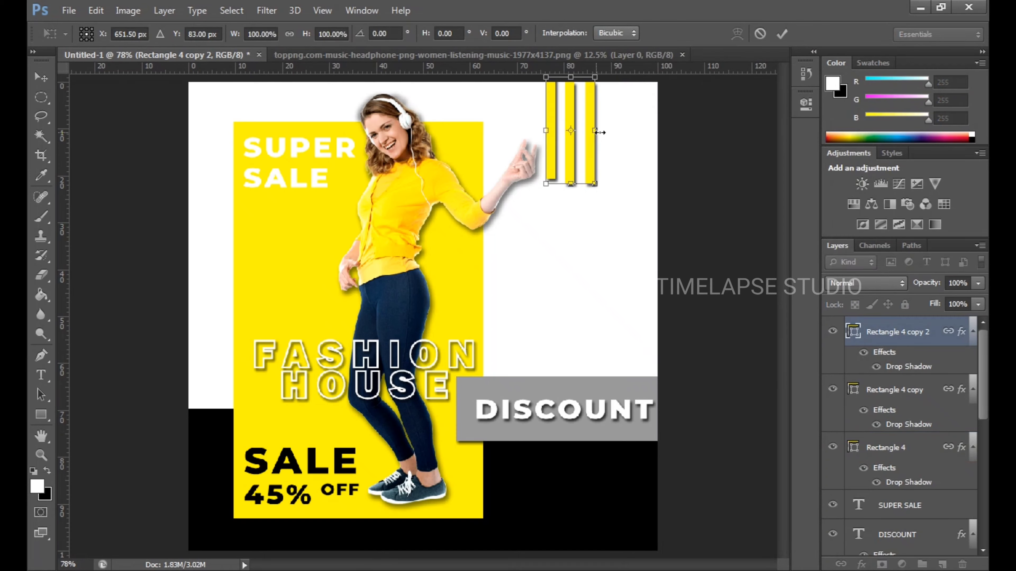
Step: Widen the stripe group to about 121.69% and nudge it right
{"action": "mouse_move", "coordinate": [595, 131]}
{"action": "left_mouse_down"}
{"action": "mouse_move", "coordinate": [616, 133]}
{"action": "mouse_move", "coordinate": [604, 144]}
{"action": "mouse_move", "coordinate": [611, 134]}
{"action": "left_mouse_up"}
{"action": "key", "text": "Return"}
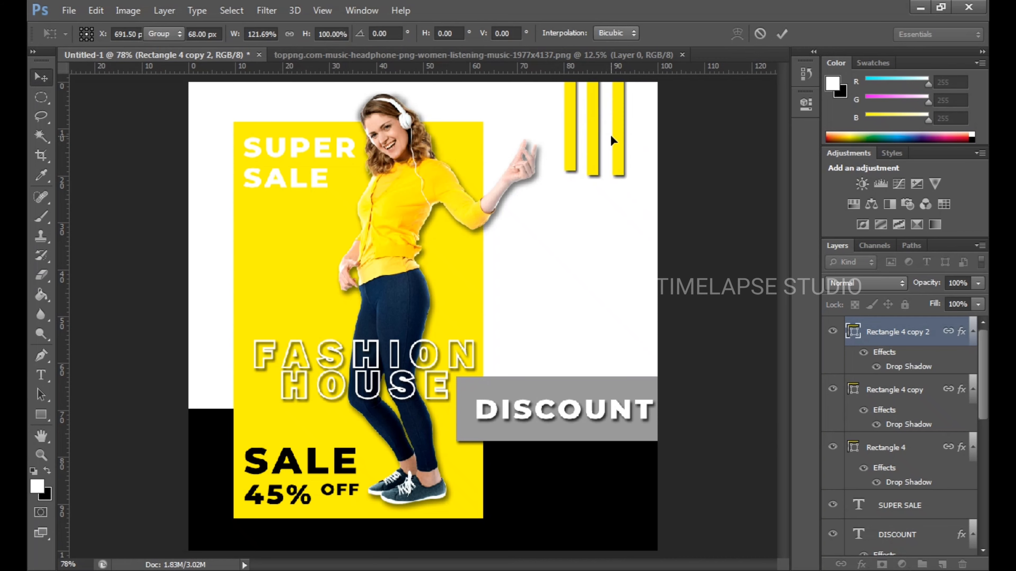
{"action": "key", "text": "Right"}
{"action": "key", "text": "Right"}
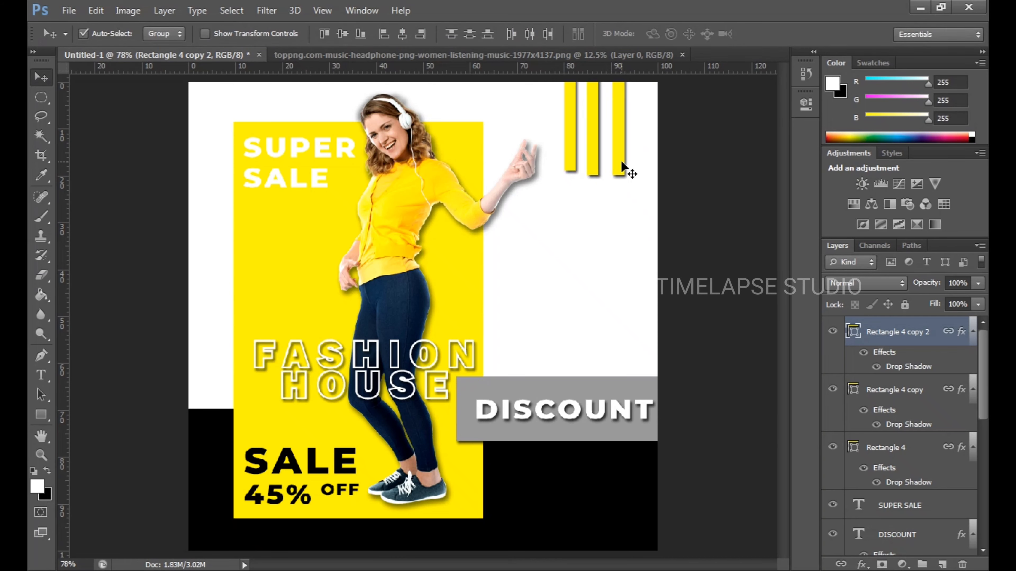
{"action": "key", "text": "Right"}
{"action": "key", "text": "Right"}
{"action": "key", "text": "Right"}
{"action": "key", "text": "Right"}
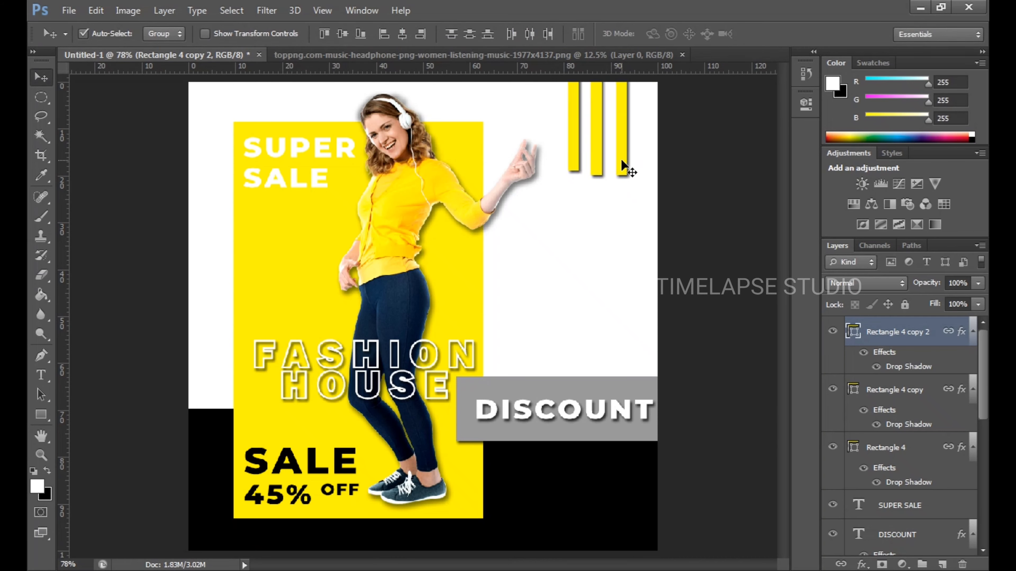
Step: Duplicate the stripes to the bottom right and rotate them 90° to lie horizontally
{"action": "left_click_drag", "start_coordinate": [621, 159], "coordinate": [574, 482]}
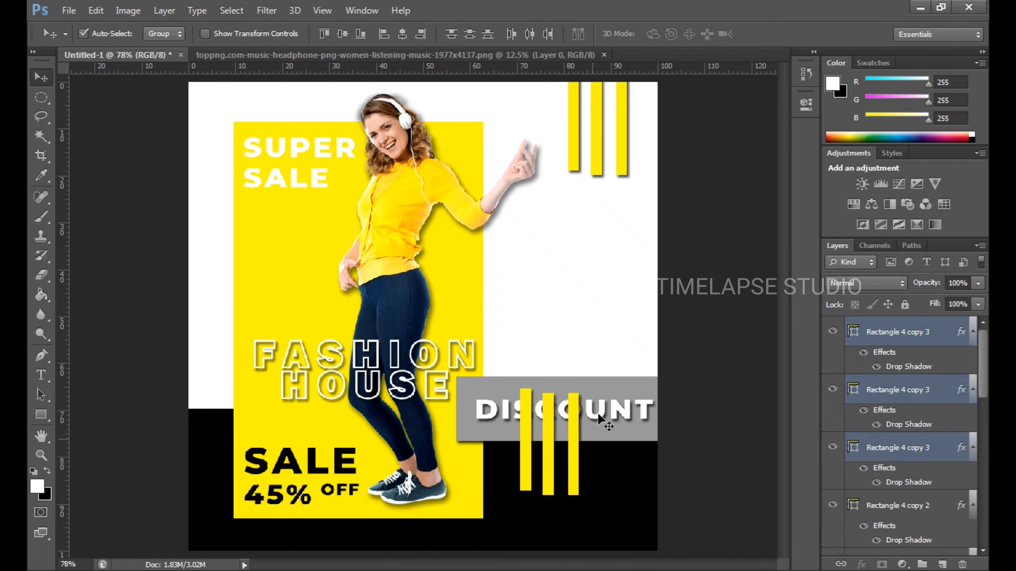
{"action": "key", "text": "ctrl+t"}
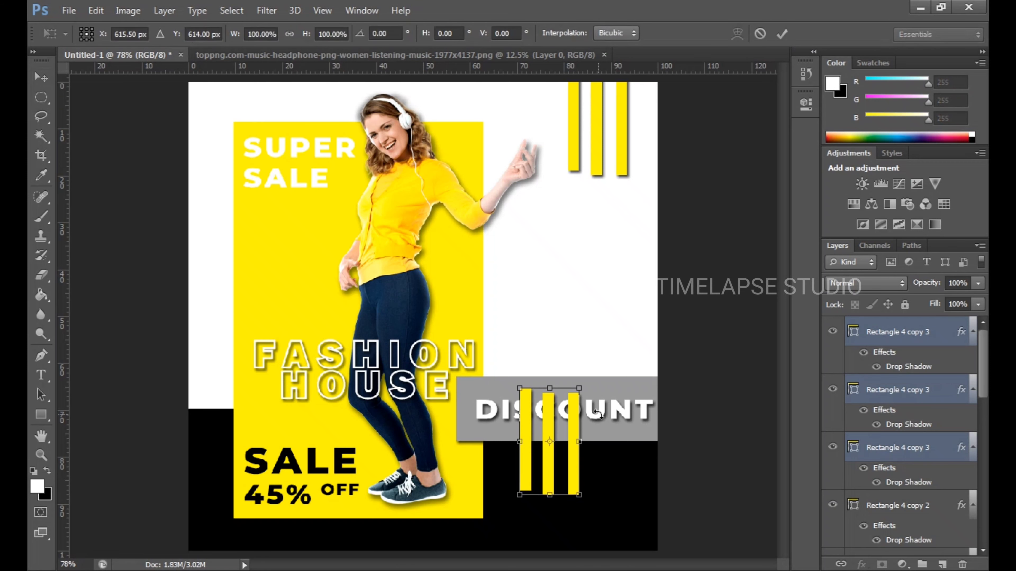
{"action": "mouse_move", "coordinate": [598, 380]}
{"action": "left_mouse_down"}
{"action": "mouse_move", "coordinate": [589, 476]}
{"action": "mouse_move", "coordinate": [651, 532]}
{"action": "left_mouse_up"}
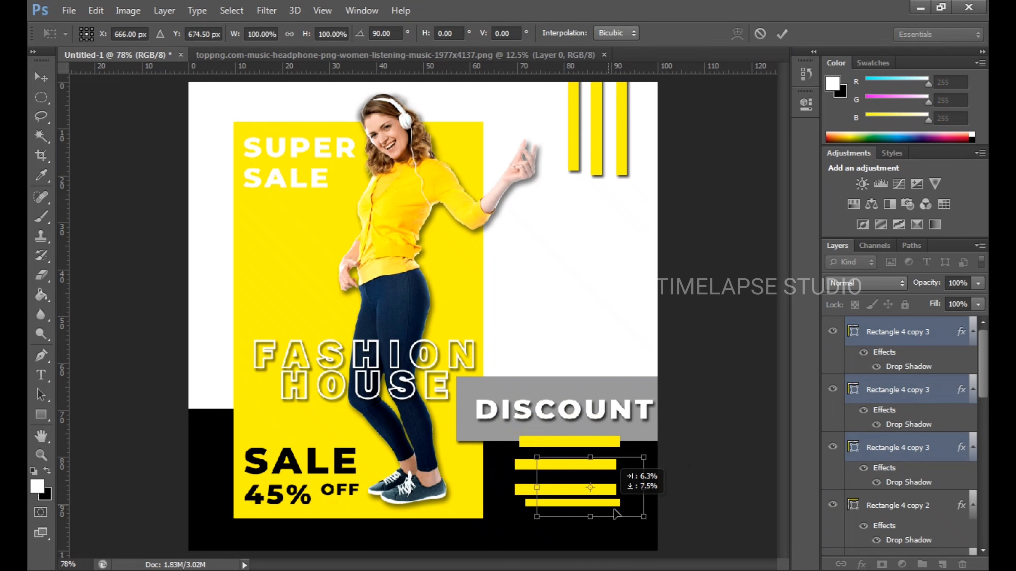
{"action": "key", "text": "Return"}
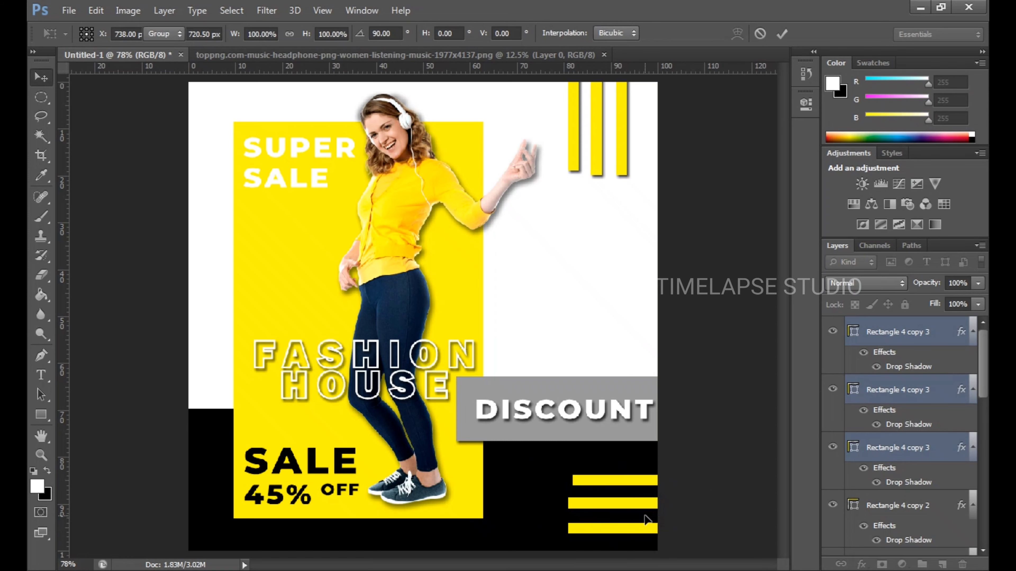
{"action": "left_click", "coordinate": [946, 332]}
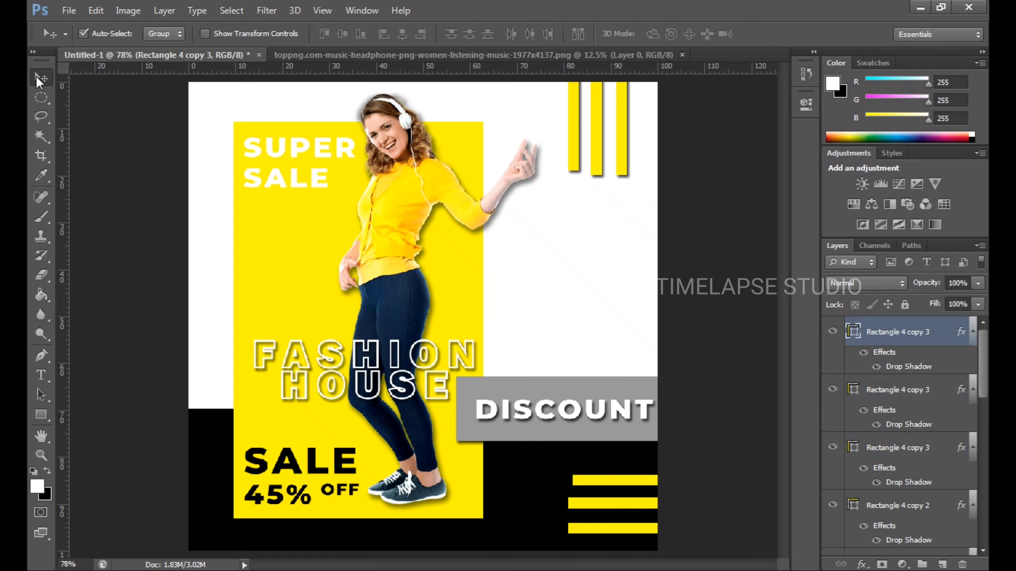
Step: Select the three bottom-right bars and distribute their vertical centres evenly
{"action": "left_click", "coordinate": [927, 507]}
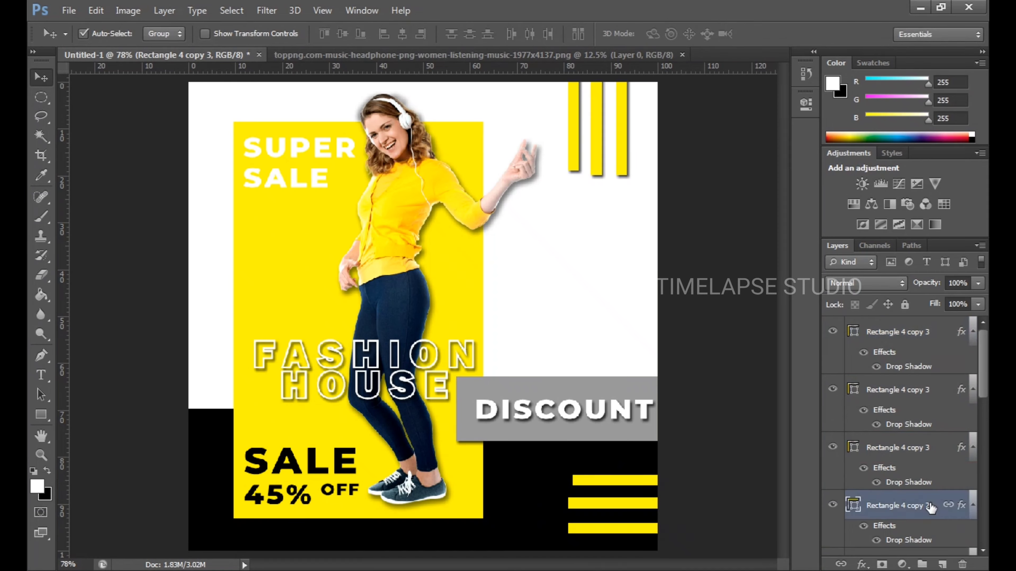
{"action": "left_click", "coordinate": [622, 505]}
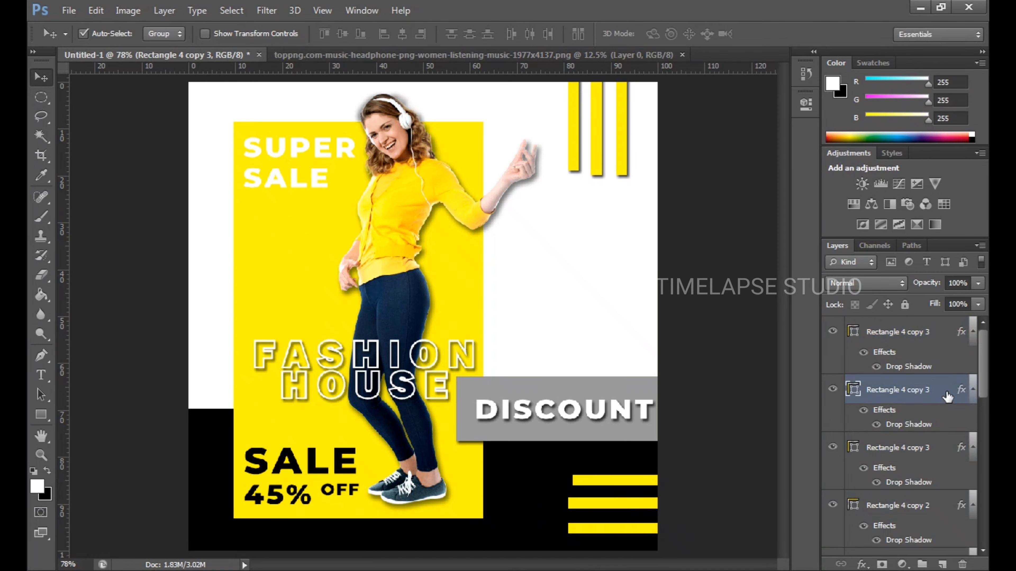
{"action": "left_click_drag", "start_coordinate": [704, 476], "coordinate": [636, 538]}
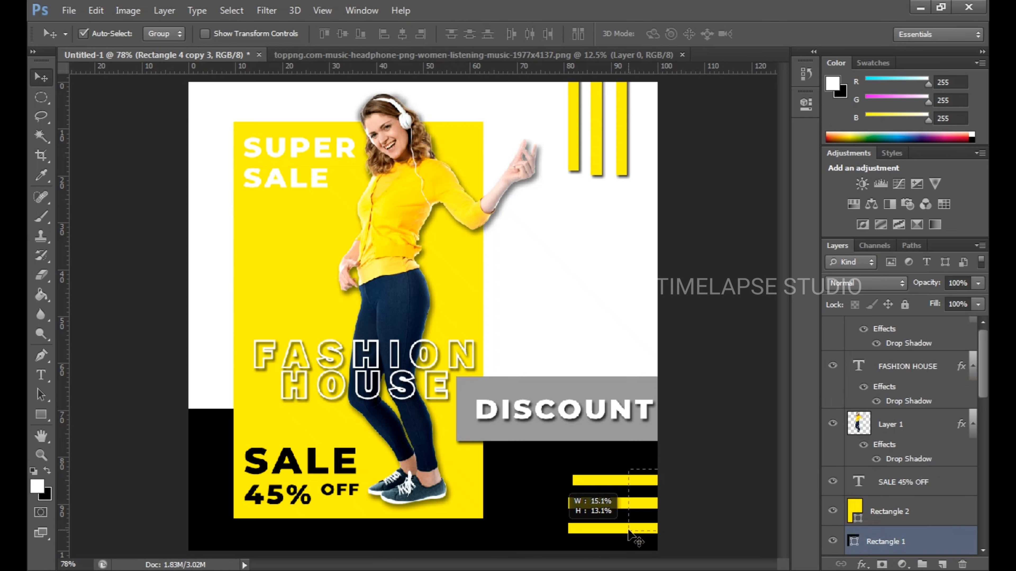
{"action": "left_click", "coordinate": [959, 544], "text": "ctrl"}
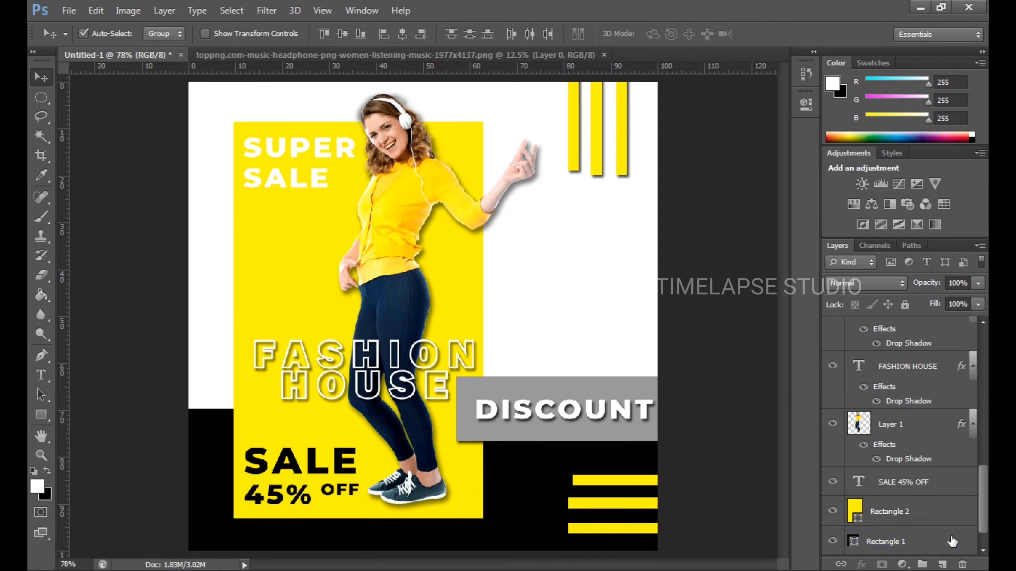
{"action": "scroll", "coordinate": [954, 536], "scroll_direction": "down", "scroll_amount": 1}
{"action": "scroll", "coordinate": [943, 536], "scroll_direction": "up", "scroll_amount": 5}
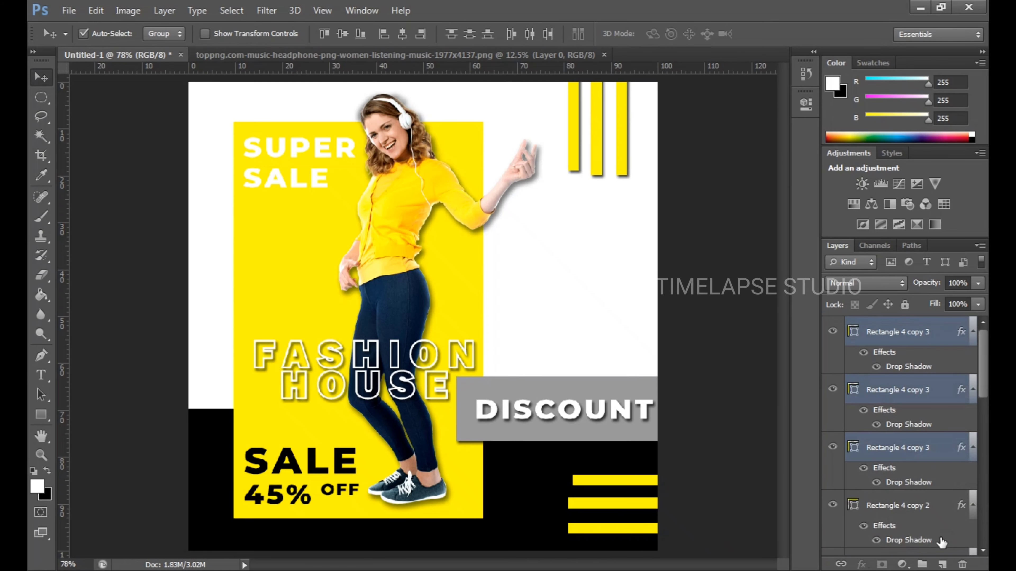
{"action": "left_click", "coordinate": [513, 35]}
{"action": "left_click", "coordinate": [469, 36]}
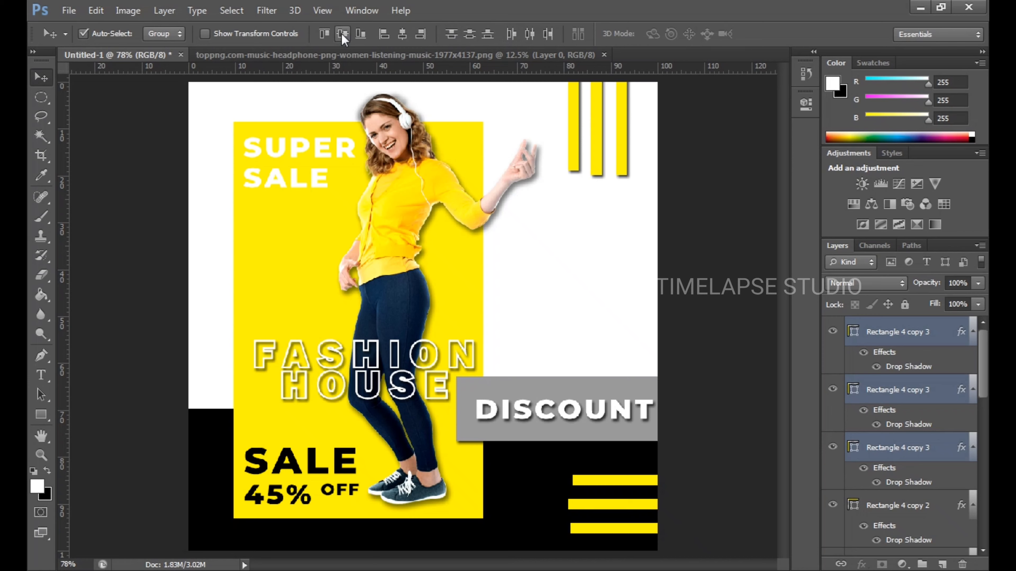
{"action": "left_click", "coordinate": [343, 35]}
{"action": "key", "text": "ctrl+z"}
Step: Shift the bars slightly left, then reposition the middle and bottom bars individually
{"action": "left_click_drag", "start_coordinate": [617, 505], "coordinate": [611, 508]}
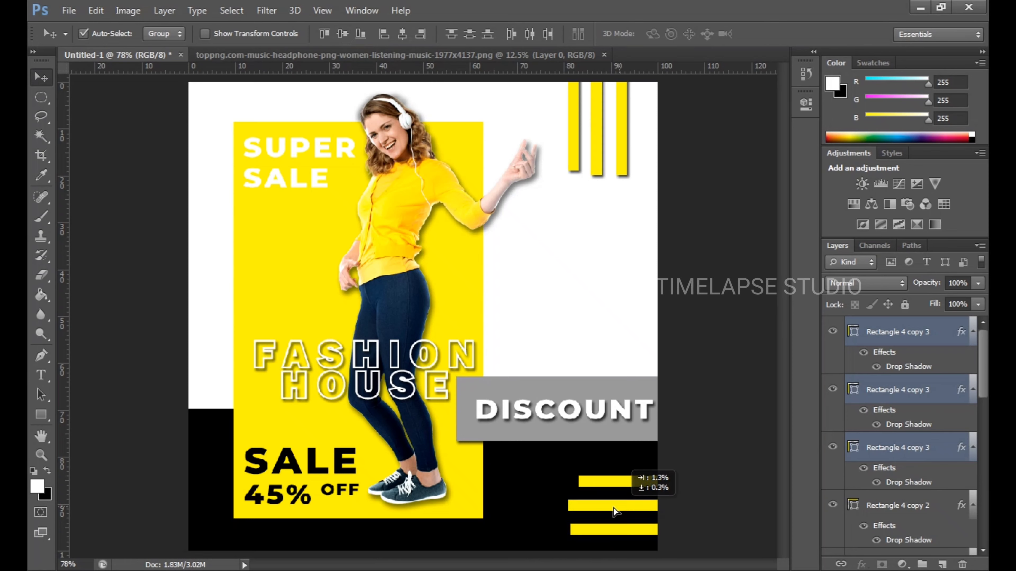
{"action": "left_click", "coordinate": [934, 395]}
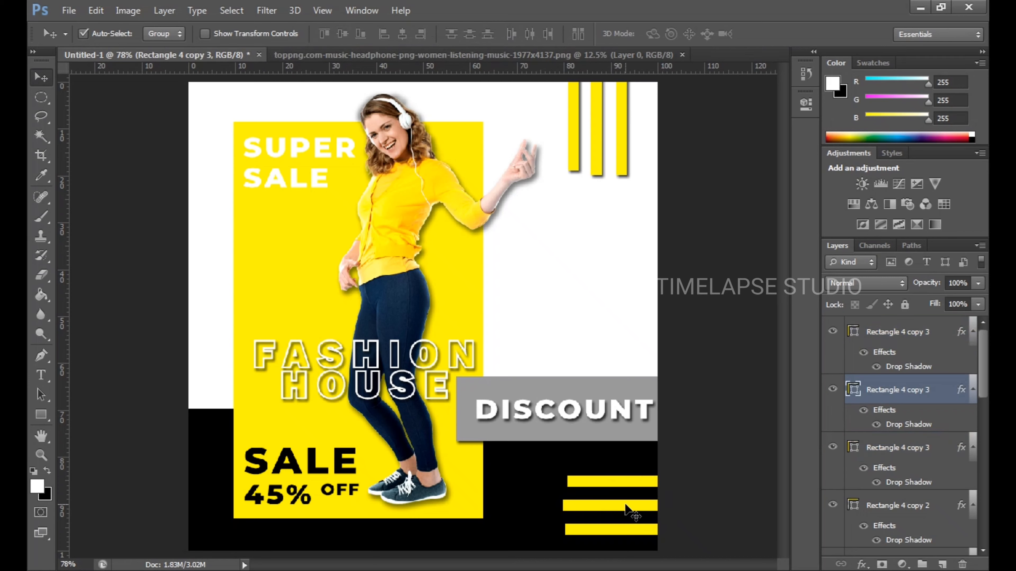
{"action": "left_click_drag", "start_coordinate": [632, 510], "coordinate": [630, 514]}
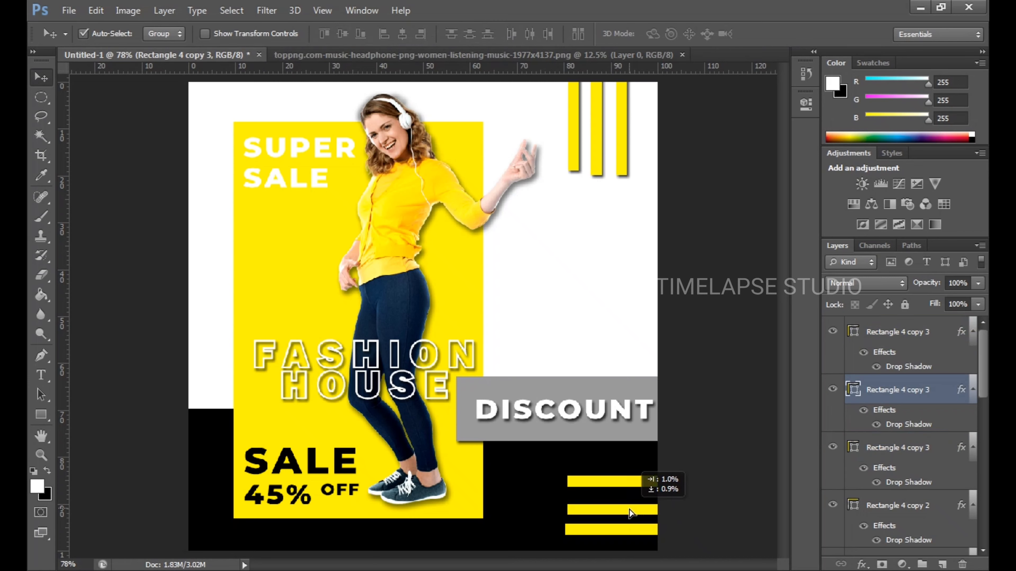
{"action": "left_click_drag", "start_coordinate": [629, 534], "coordinate": [631, 541]}
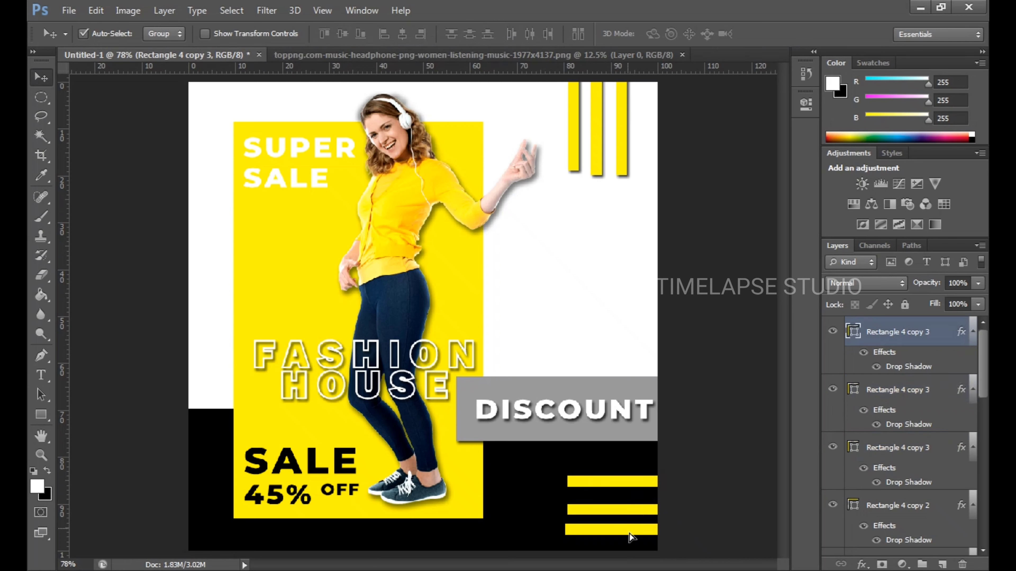
{"action": "left_click", "coordinate": [627, 512]}
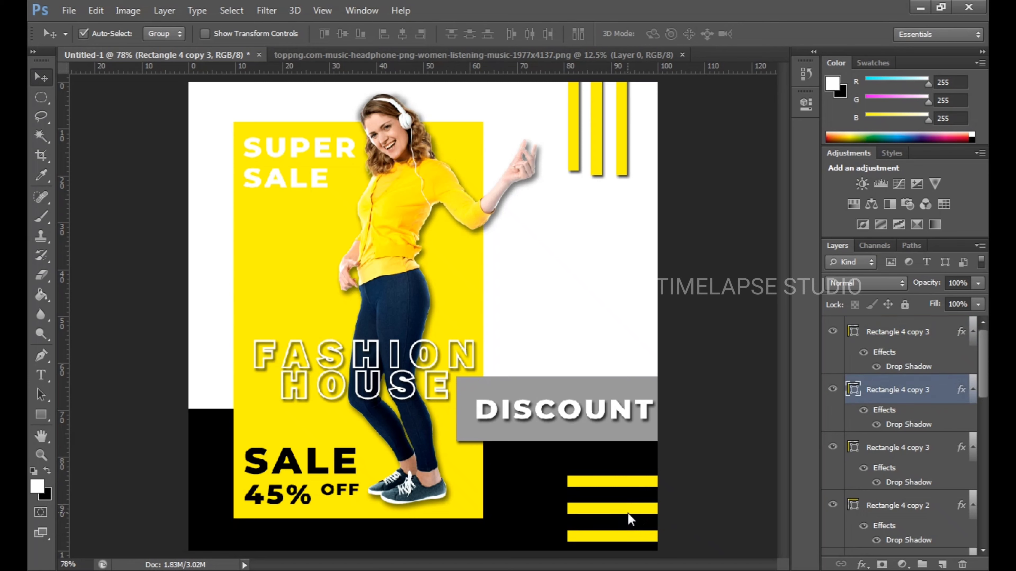
{"action": "left_click", "coordinate": [626, 485]}
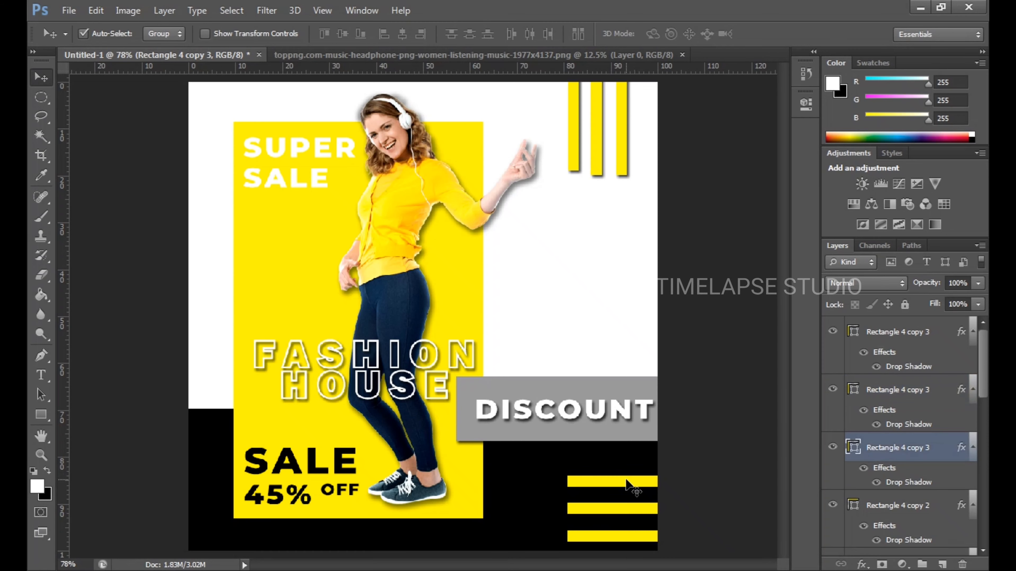
Step: Shift the three top stripes right and down, then unlink the stripe layers
{"action": "left_click_drag", "start_coordinate": [609, 138], "coordinate": [635, 151]}
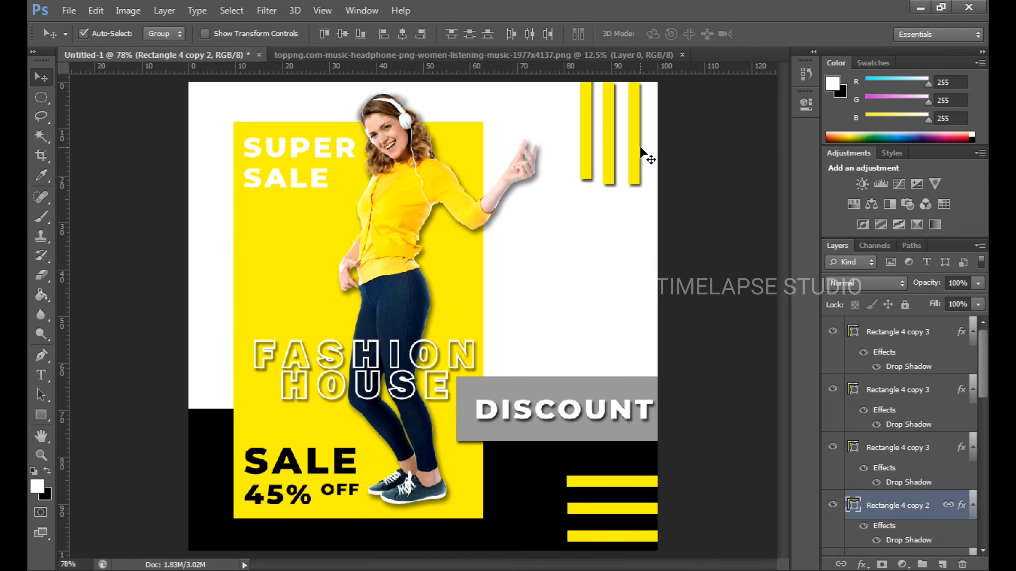
{"action": "key", "text": "ctrl+plus"}
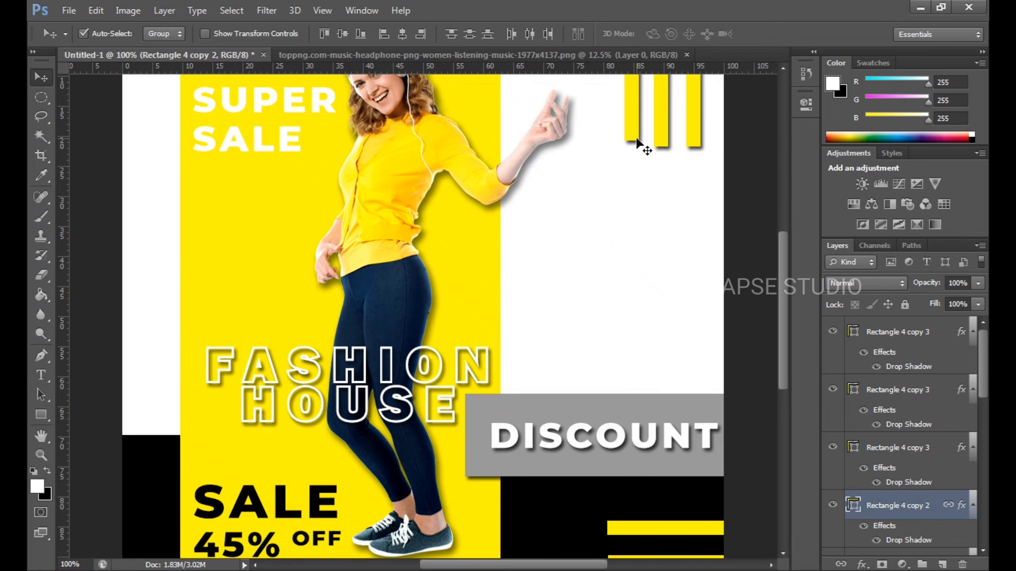
{"action": "left_click", "coordinate": [637, 140]}
{"action": "right_click", "coordinate": [933, 522]}
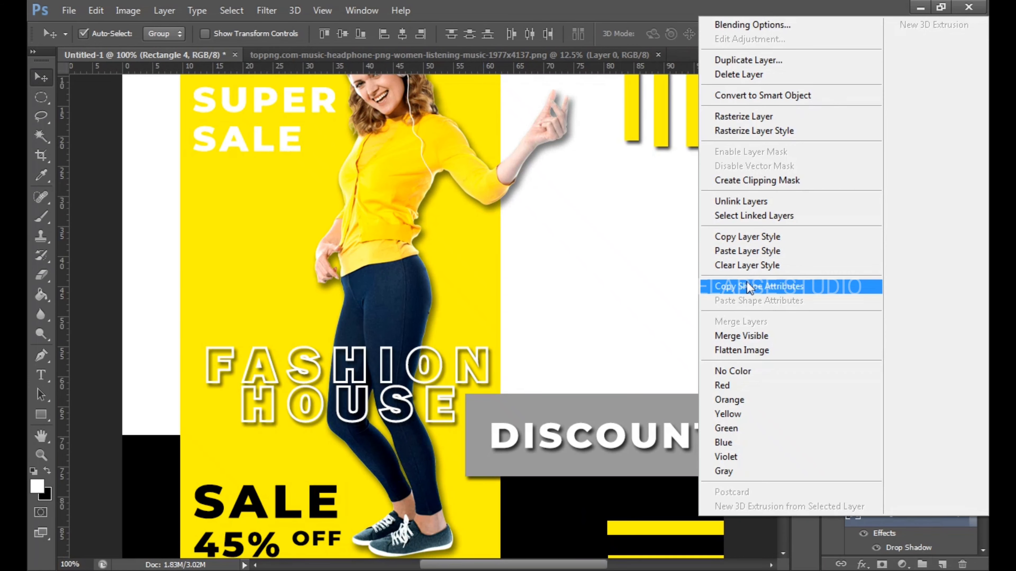
{"action": "left_click", "coordinate": [790, 201]}
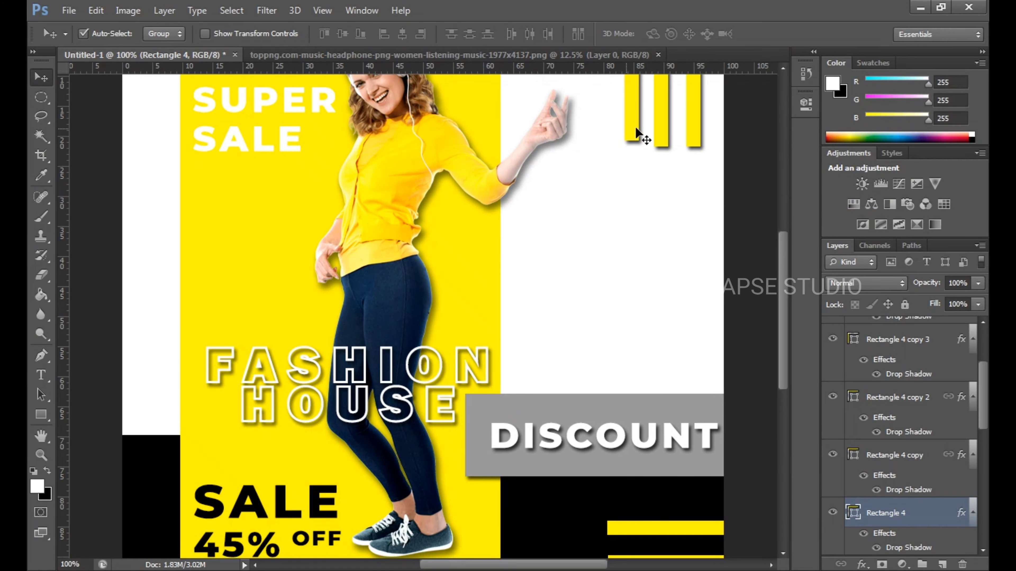
Step: Align the three top yellow stripes along their bottom edges
{"action": "left_click_drag", "start_coordinate": [760, 130], "coordinate": [618, 136]}
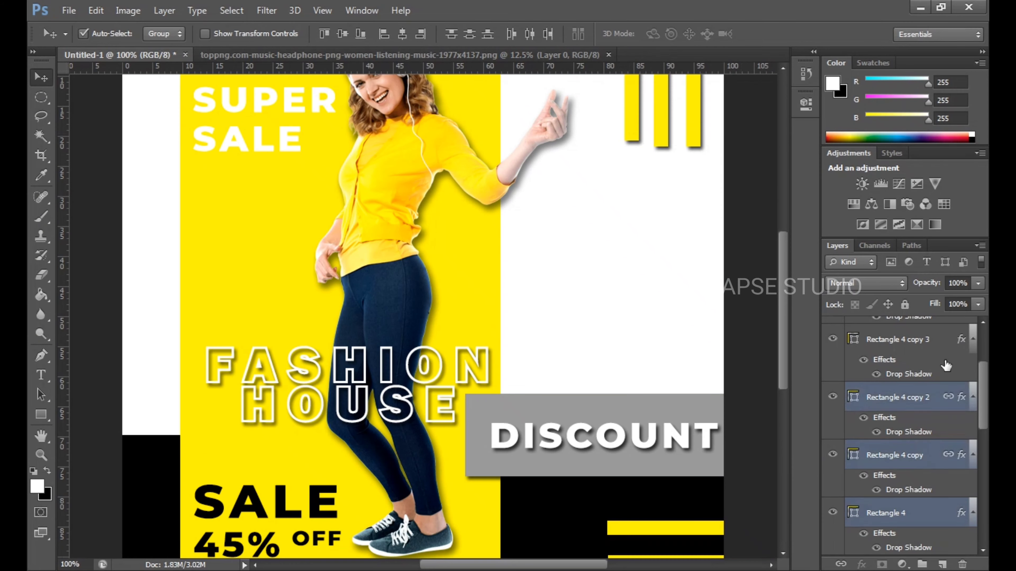
{"action": "scroll", "coordinate": [929, 517], "scroll_direction": "down", "scroll_amount": 5}
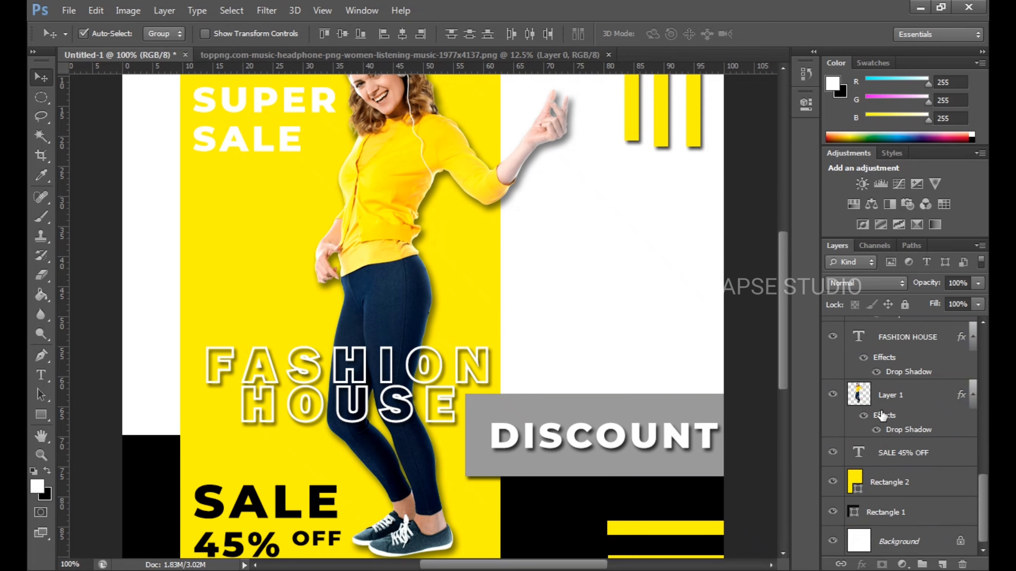
{"action": "scroll", "coordinate": [882, 418], "scroll_direction": "up", "scroll_amount": 5}
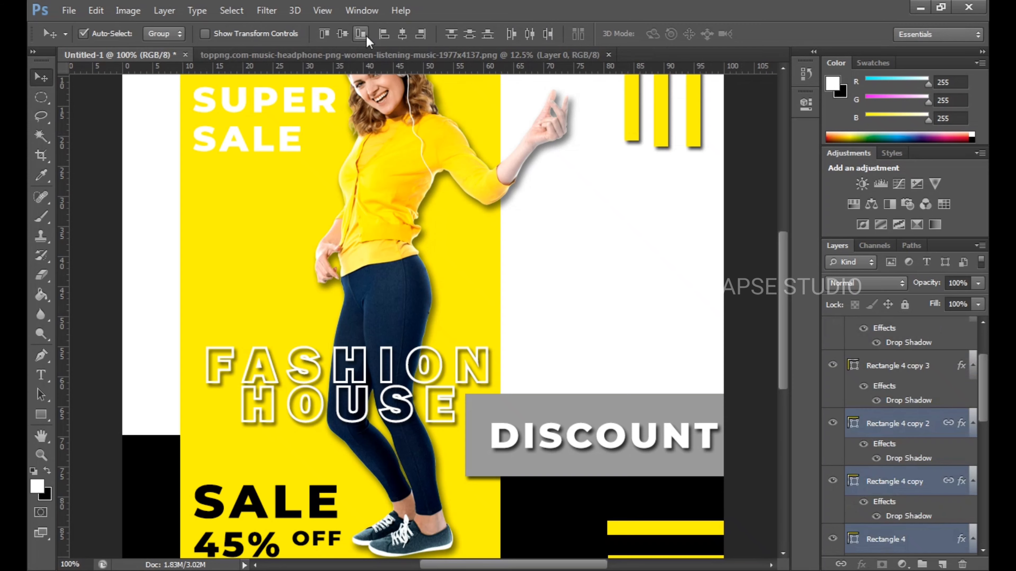
{"action": "left_click", "coordinate": [342, 34]}
{"action": "scroll", "coordinate": [639, 180], "scroll_direction": "up", "scroll_amount": 2}
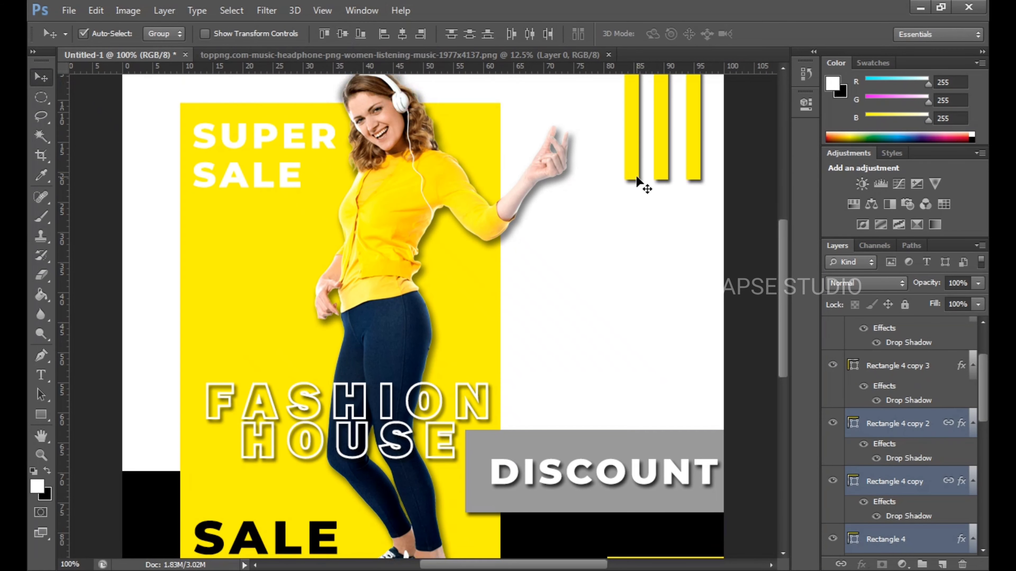
{"action": "scroll", "coordinate": [639, 180], "scroll_direction": "down", "scroll_amount": 2, "text": "alt"}
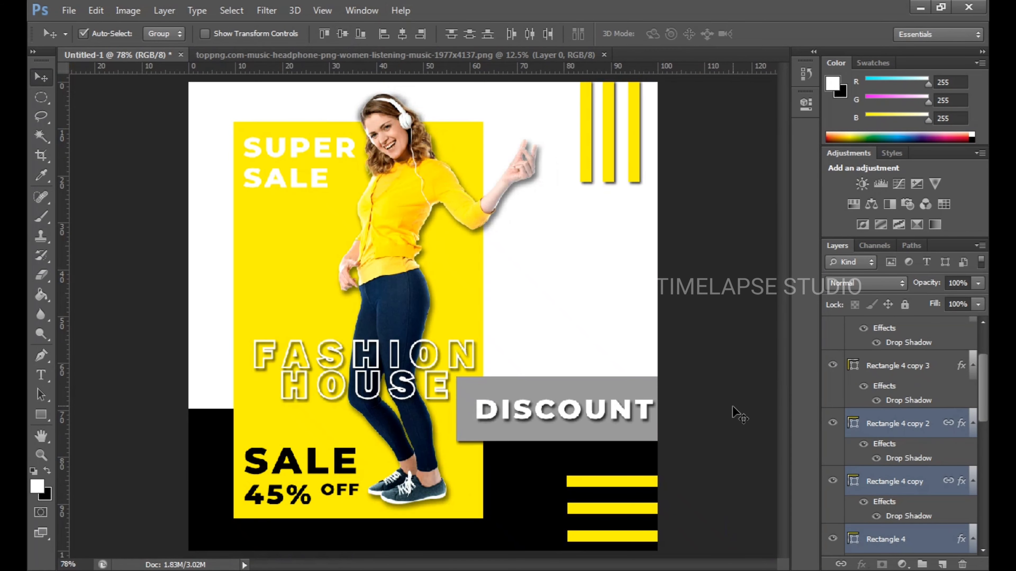
Step: Duplicate the Rectangle 4 copy stripe layer with Ctrl+J
{"action": "left_click", "coordinate": [943, 482]}
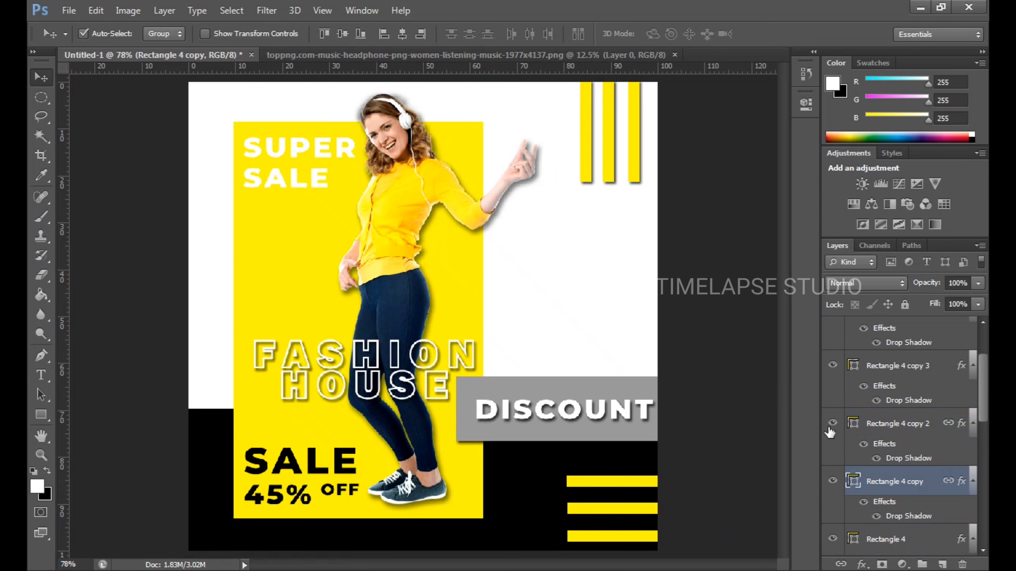
{"action": "key", "text": "ctrl+j"}
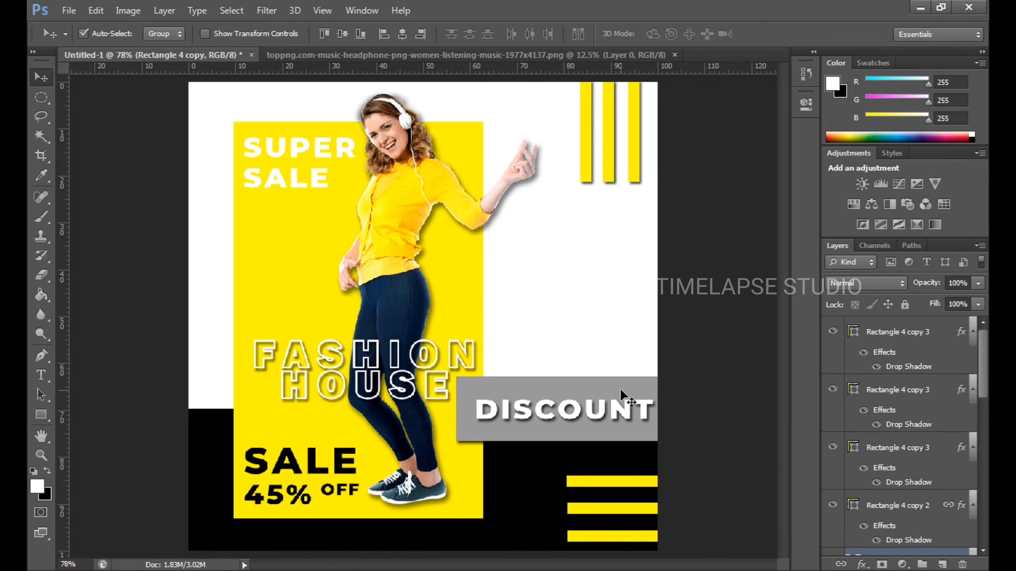
{"action": "left_click", "coordinate": [623, 394]}
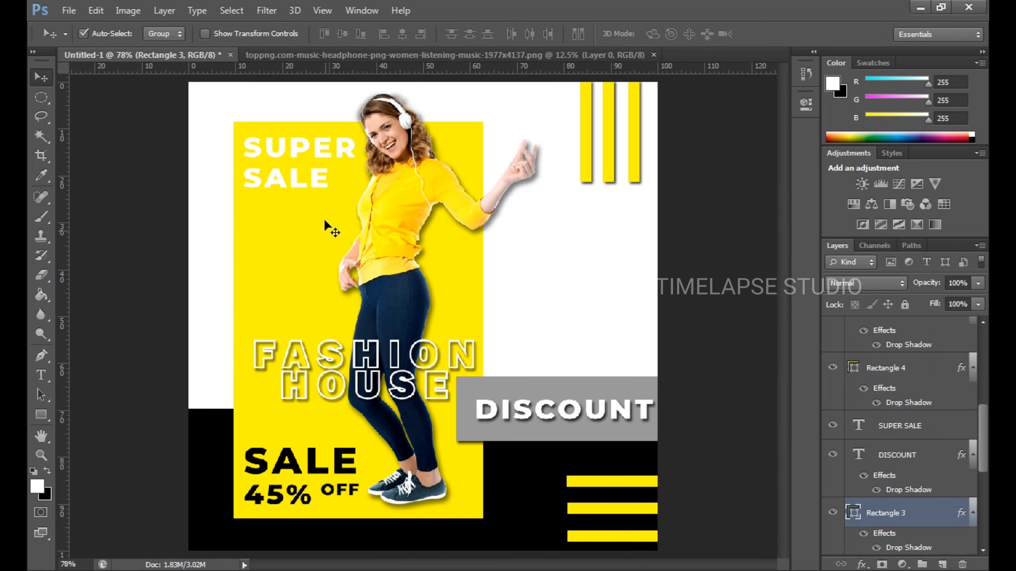
Step: Give the SUPER SALE text layer a Drop Shadow layer style
{"action": "left_click", "coordinate": [326, 190]}
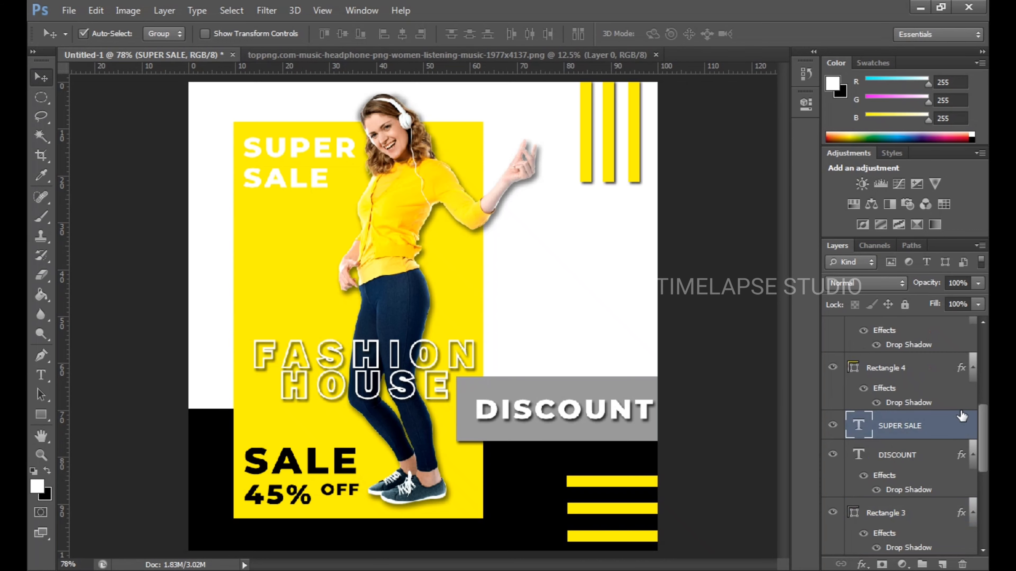
{"action": "double_click", "coordinate": [962, 433]}
{"action": "left_click", "coordinate": [515, 443]}
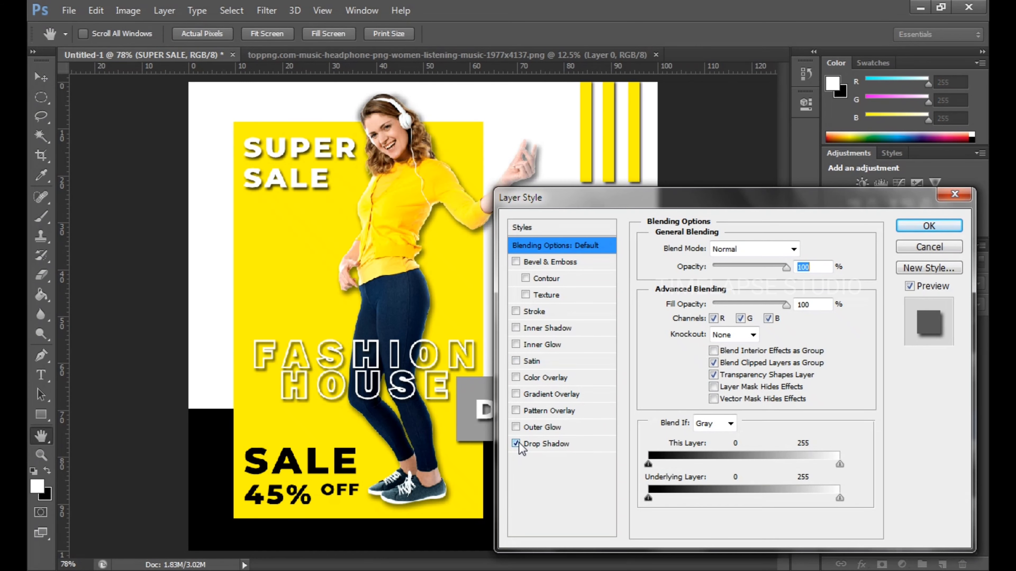
{"action": "left_click", "coordinate": [917, 227]}
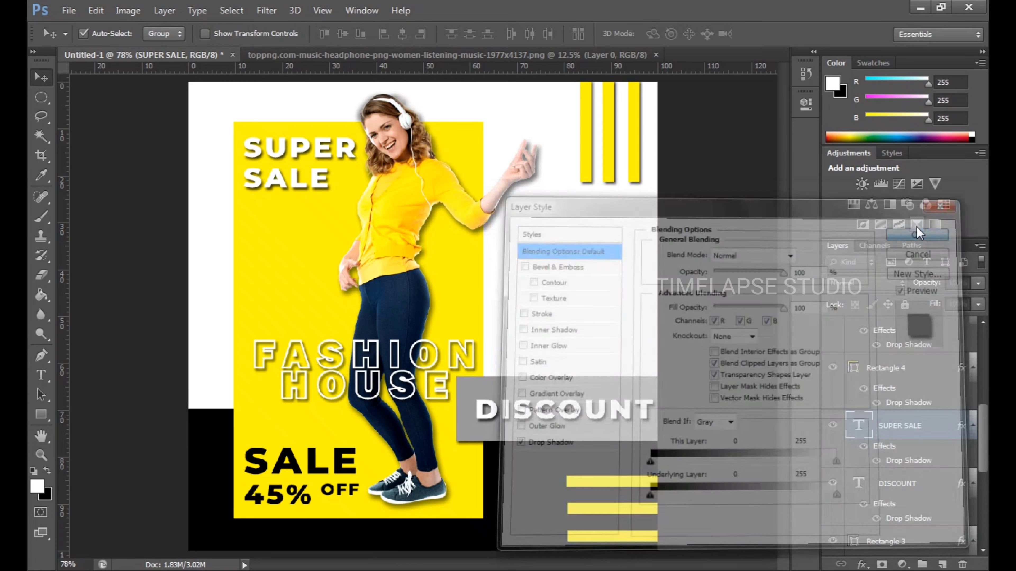